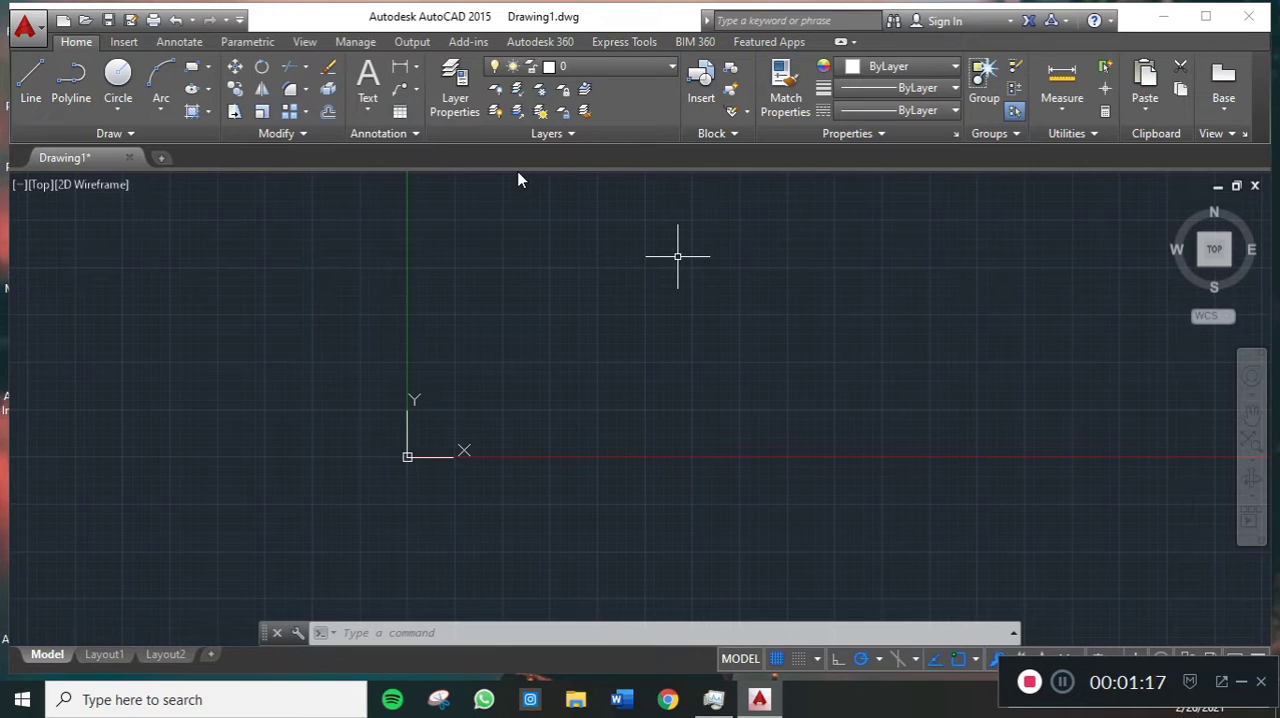
- Set the drawing units so inserted content is scaled in Millimeters
text(u)
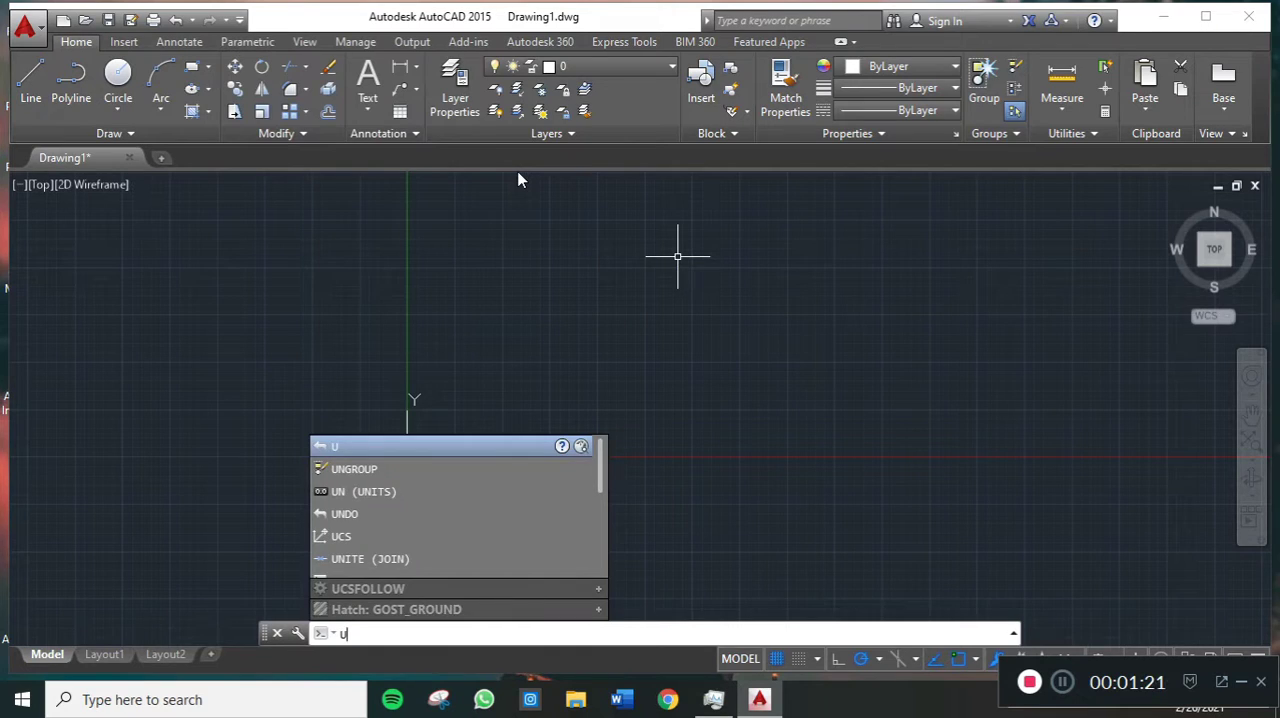
key(BackSpace)
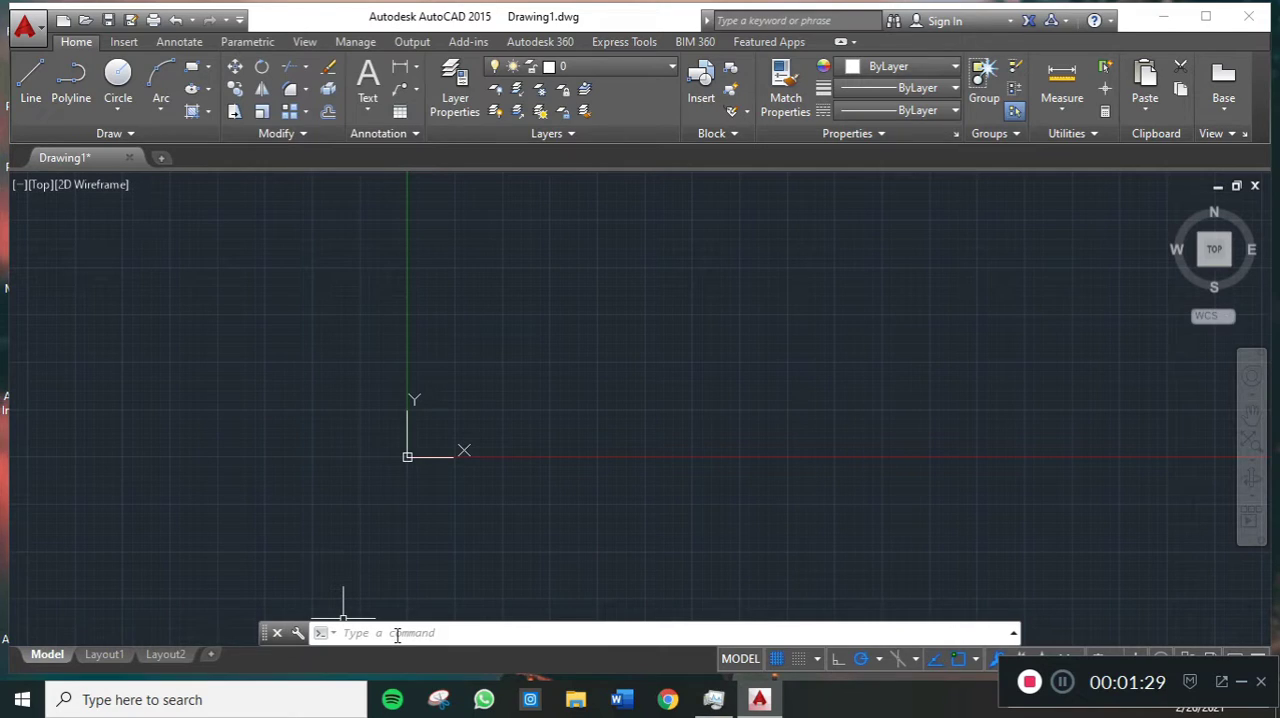
text(unit)
click(393, 494)
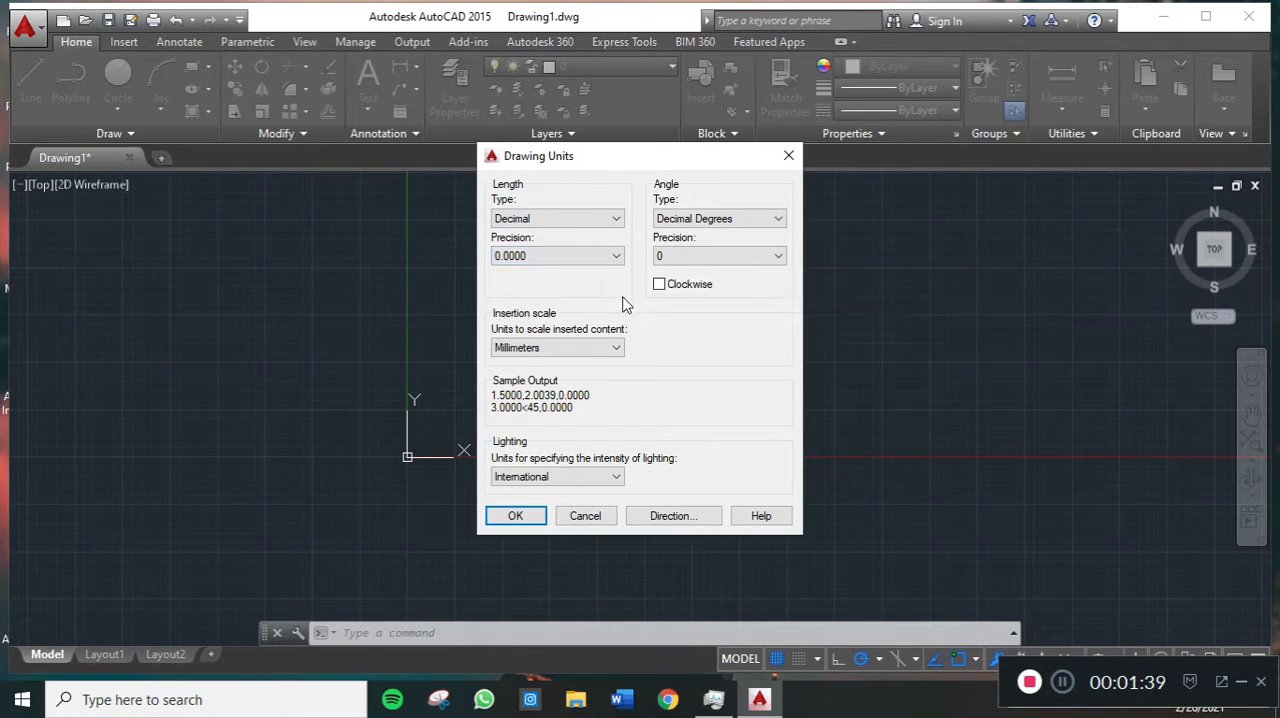
click(575, 347)
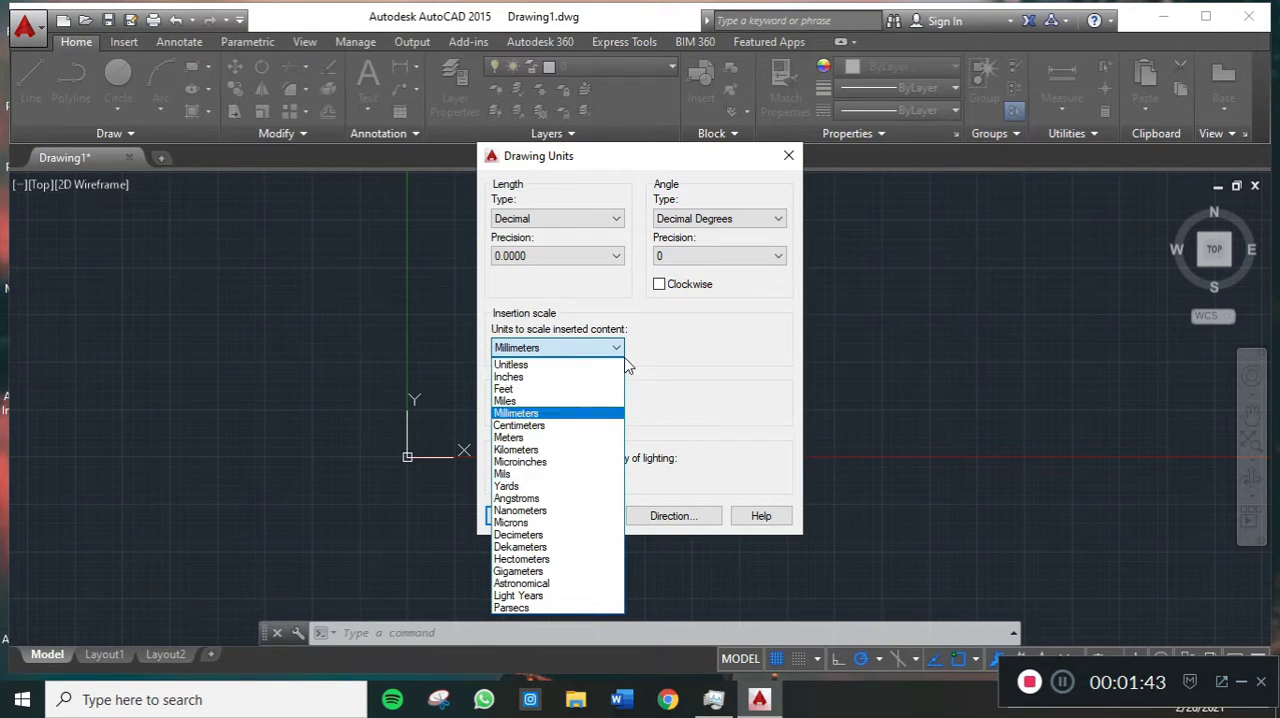
click(593, 421)
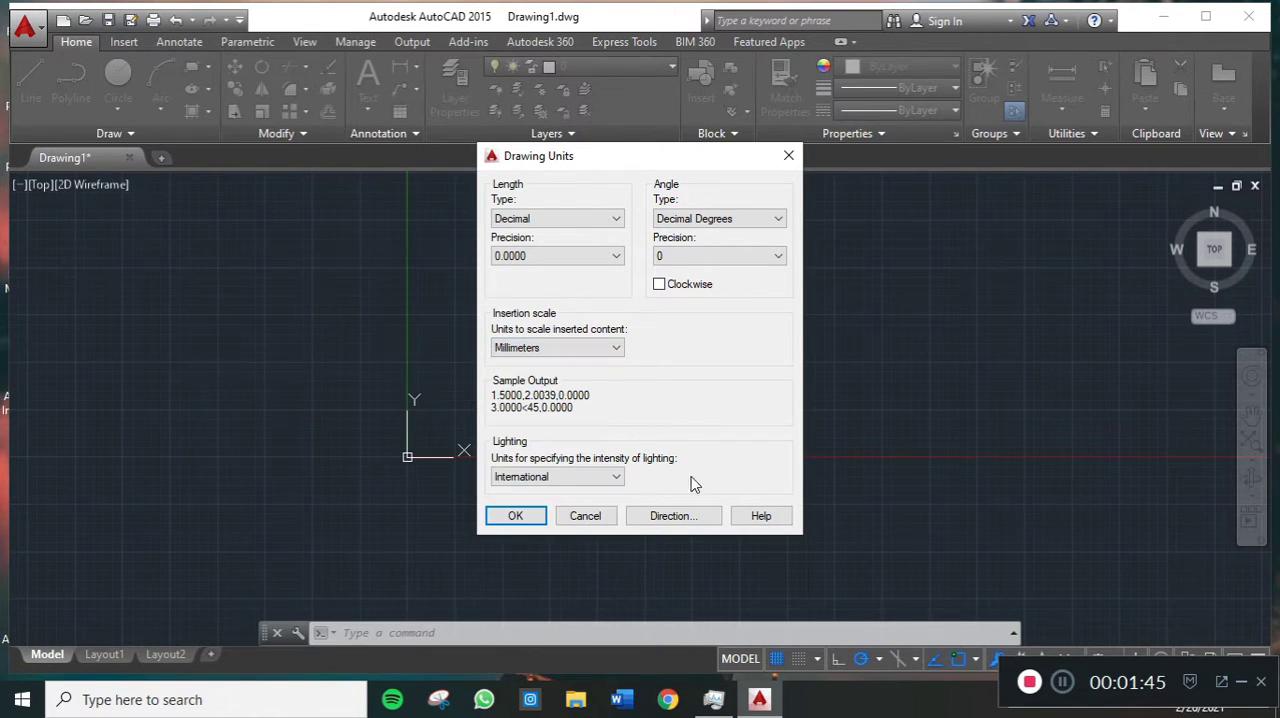
click(516, 516)
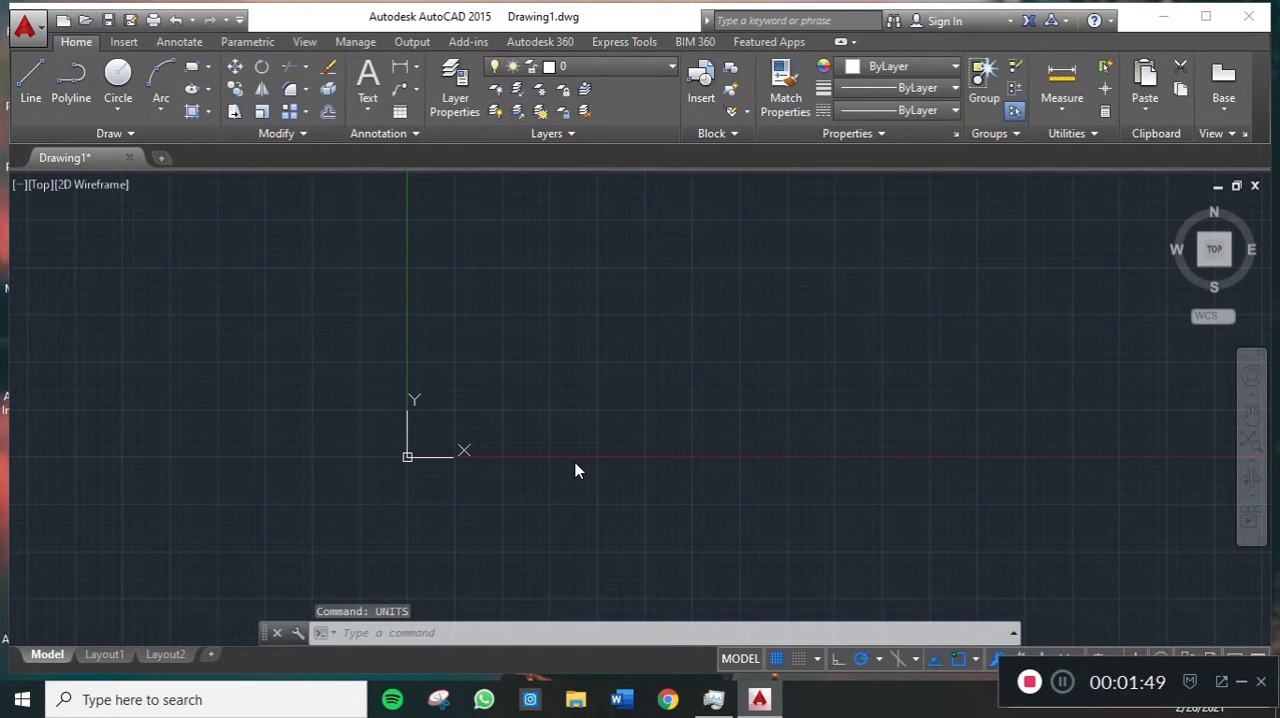
- Draw a closed rectangle from lines, 1000 mm wide and 500 mm high, up and to the right of the origin
click(42, 96)
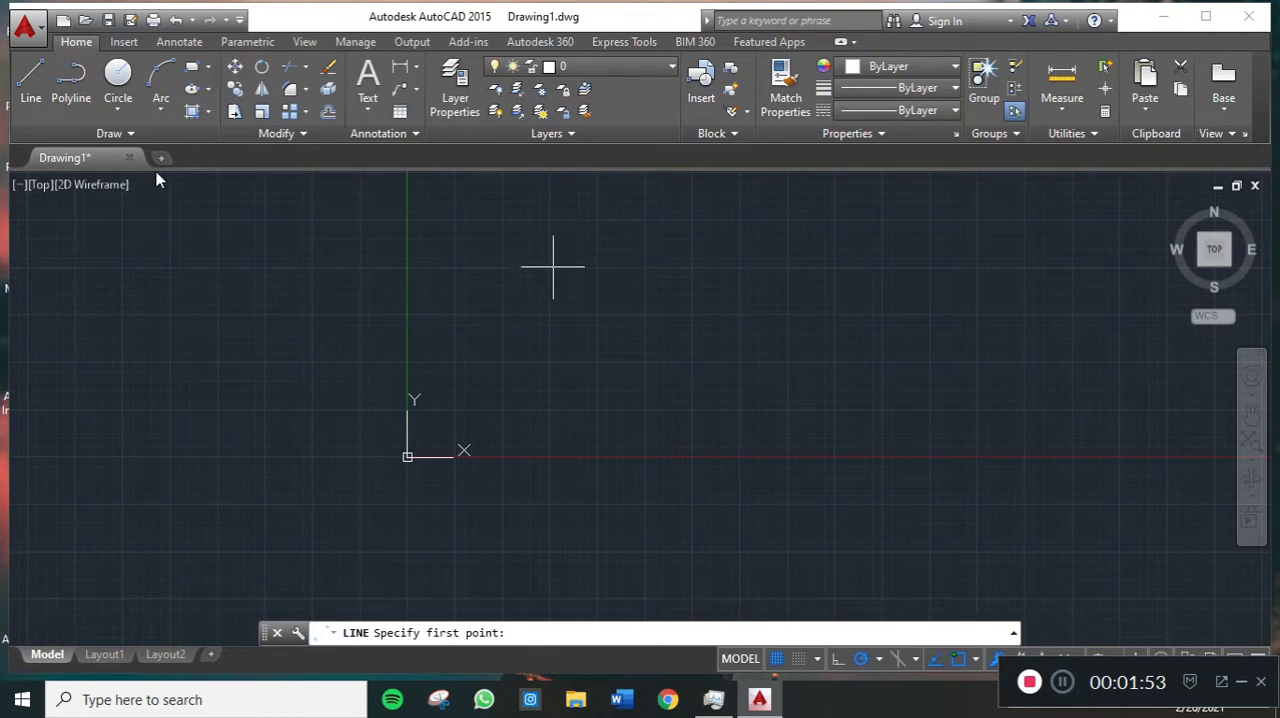
click(551, 269)
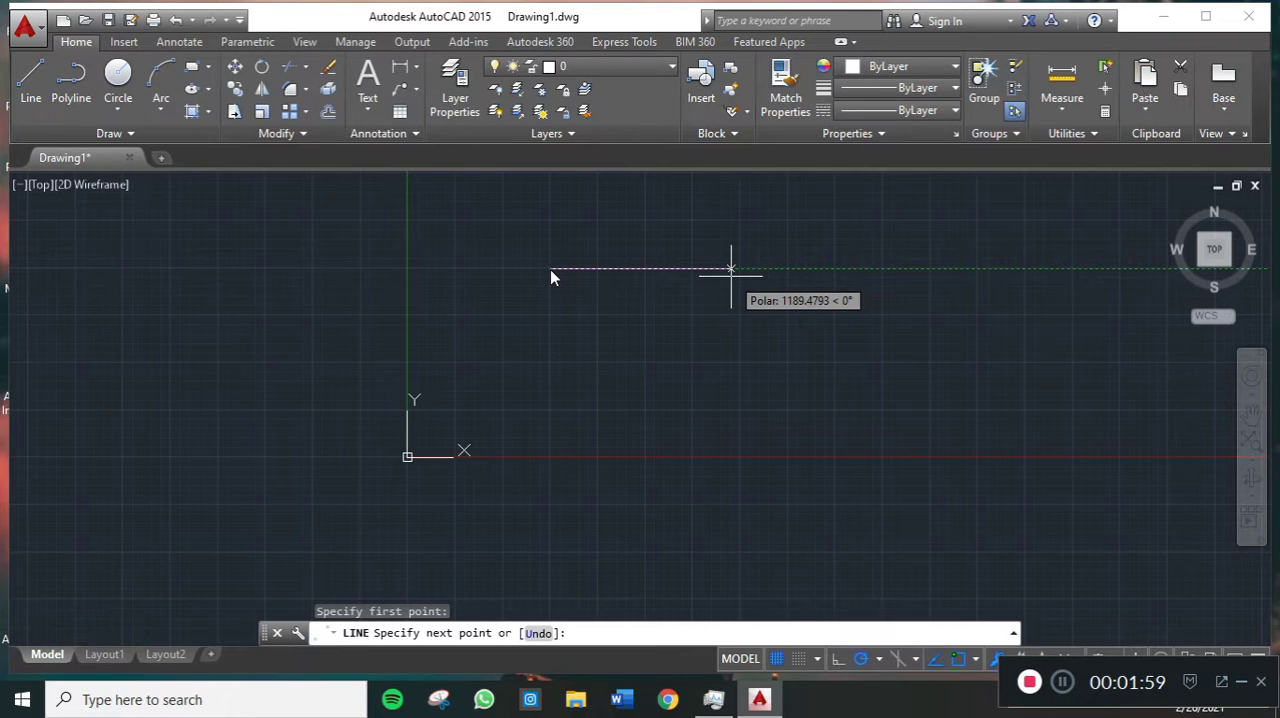
text(10)
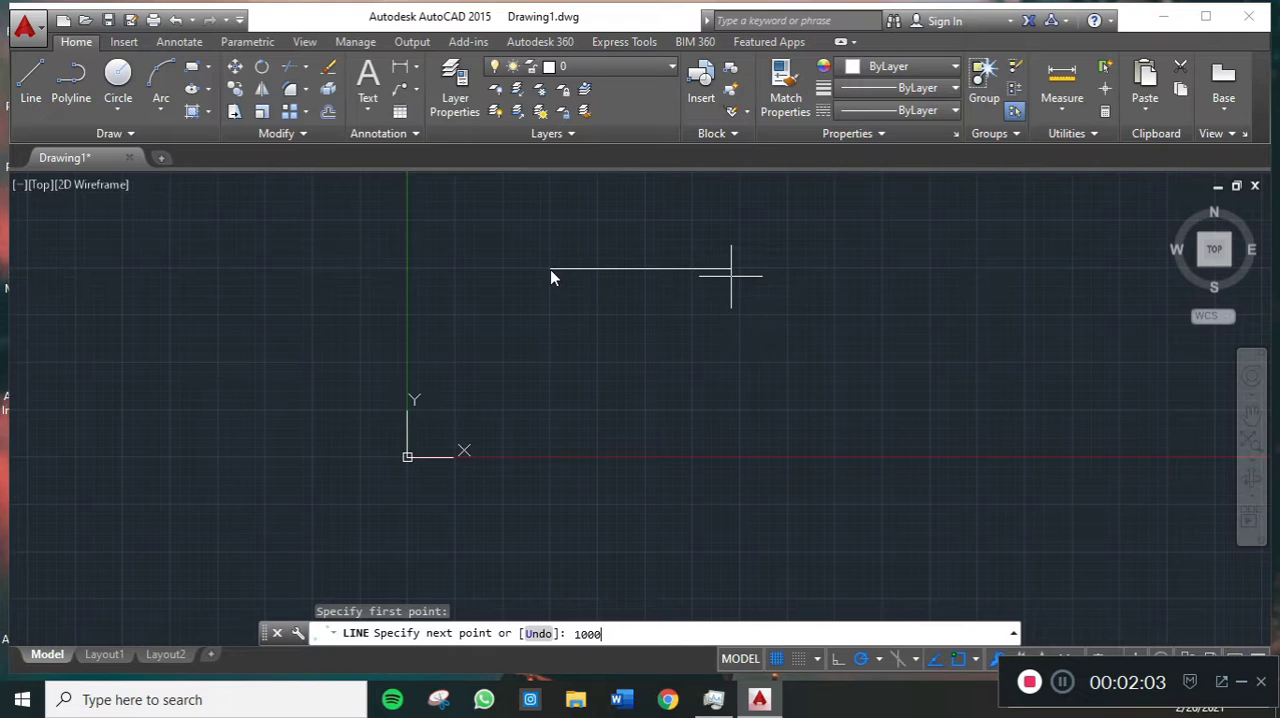
text(00)
key(Return)
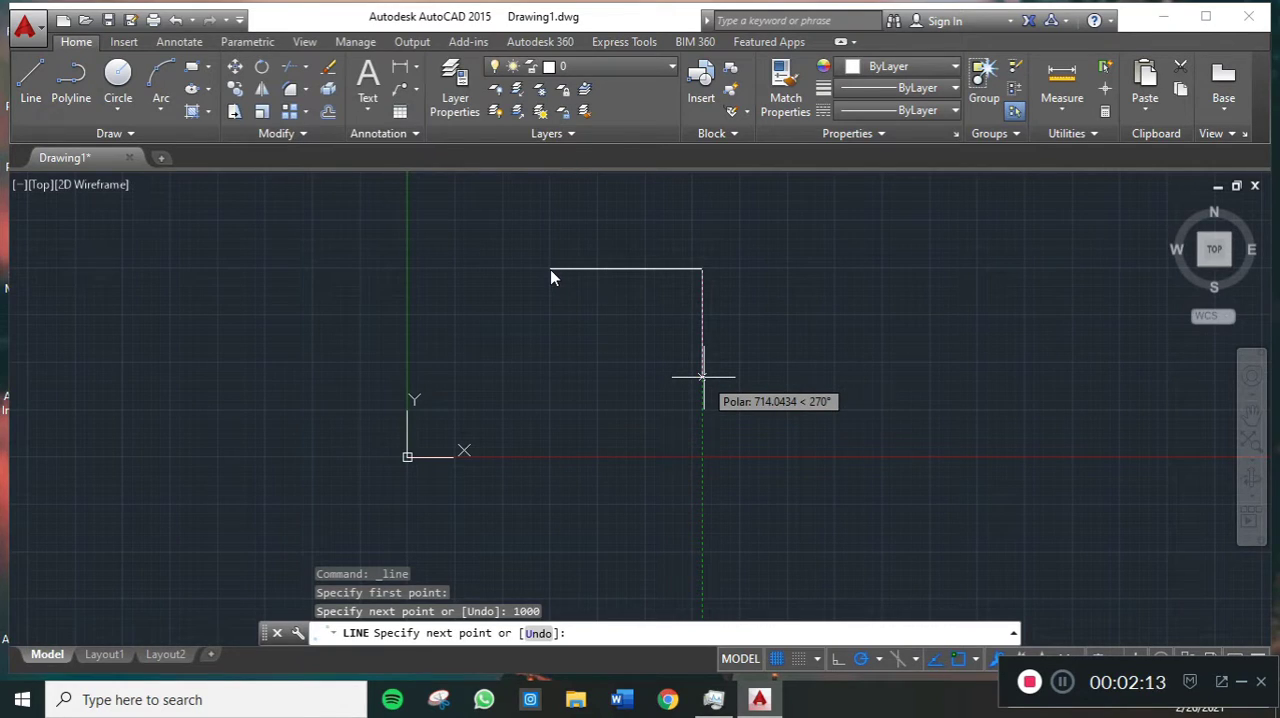
text(500)
key(Return)
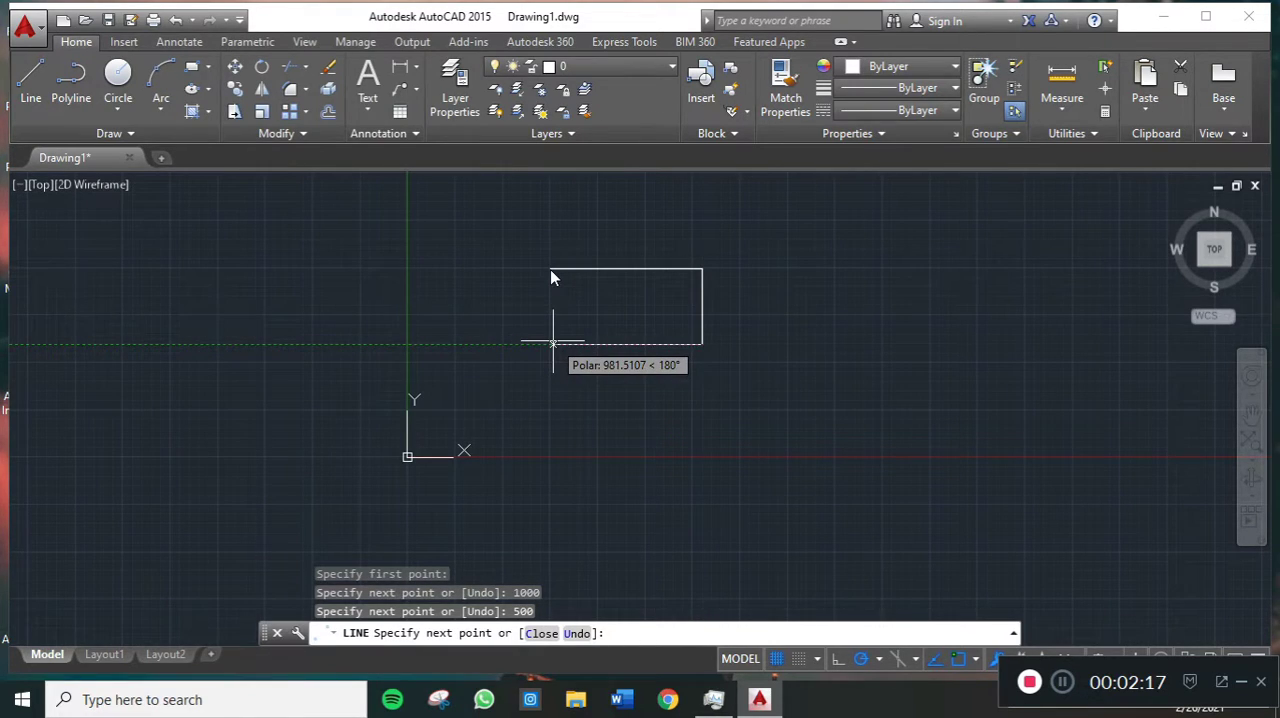
text(1000)
key(Return)
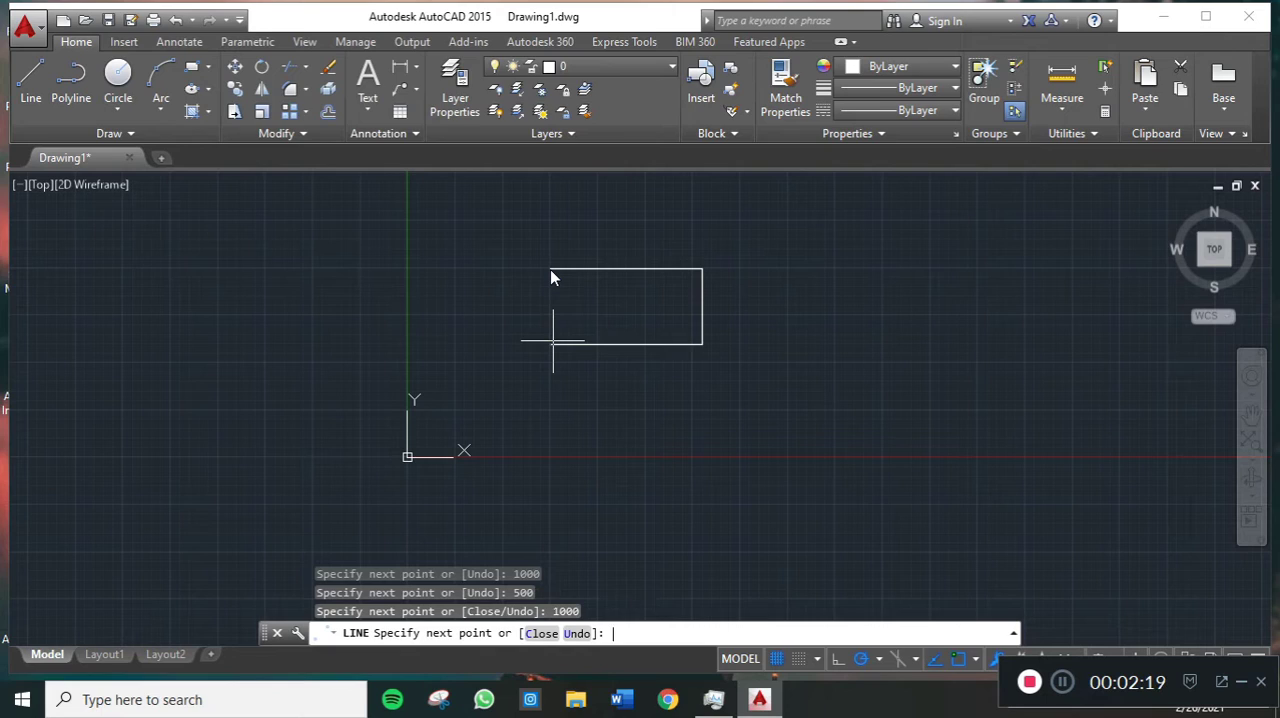
click(550, 268)
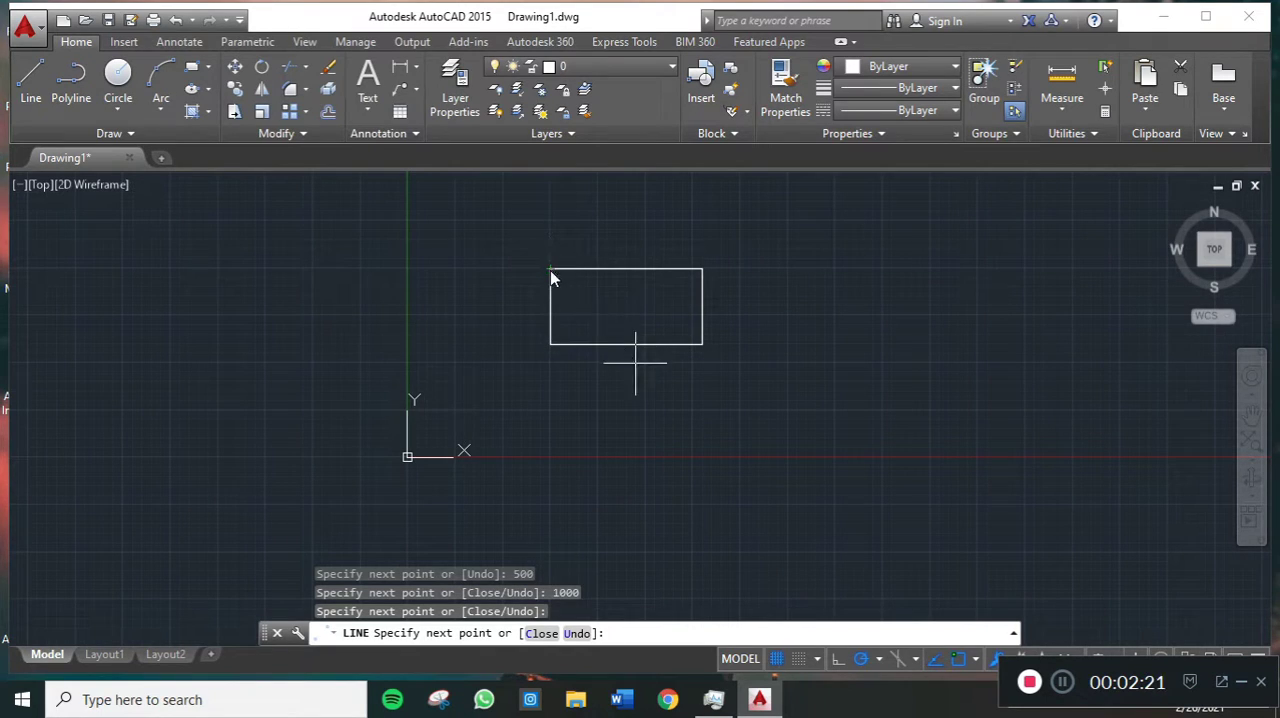
key(Escape)
- Import the SolidWorks part SURFACE GRAINDING MACHINE.SLDPRT from the Grinding folder into the drawing
scroll(620, 237, up, 4)
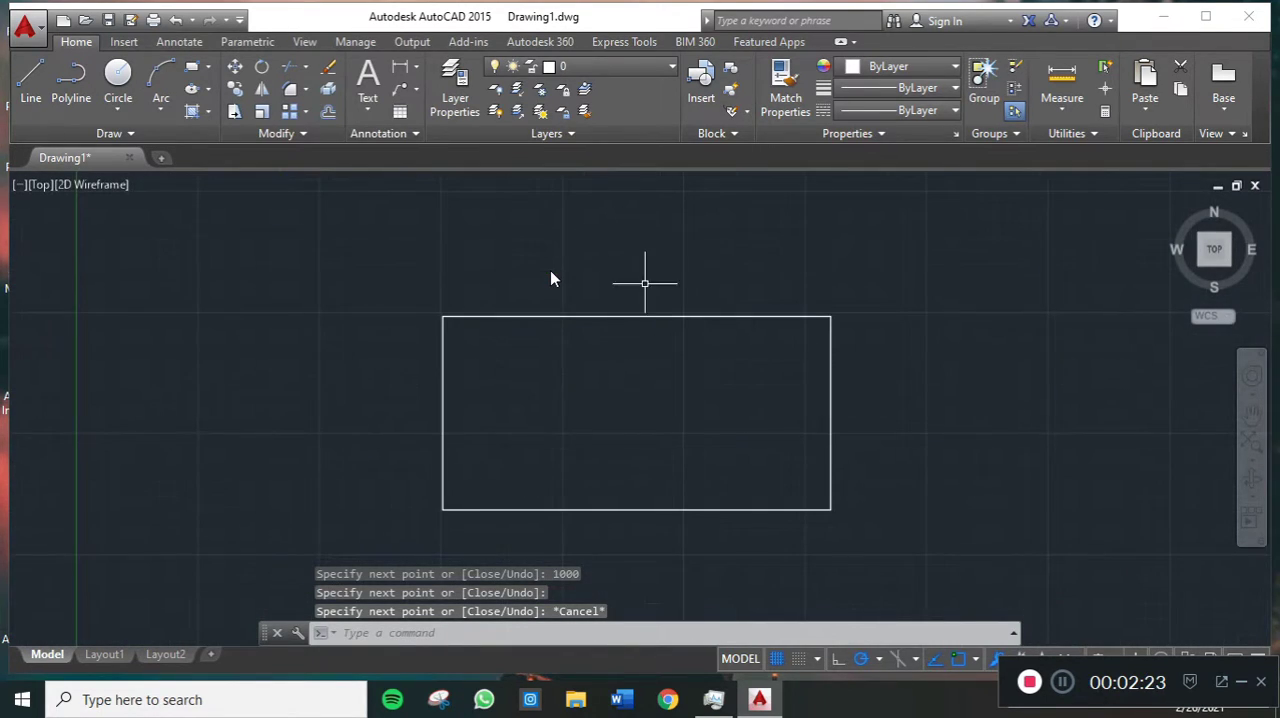
middle_drag(645, 283, 635, 258)
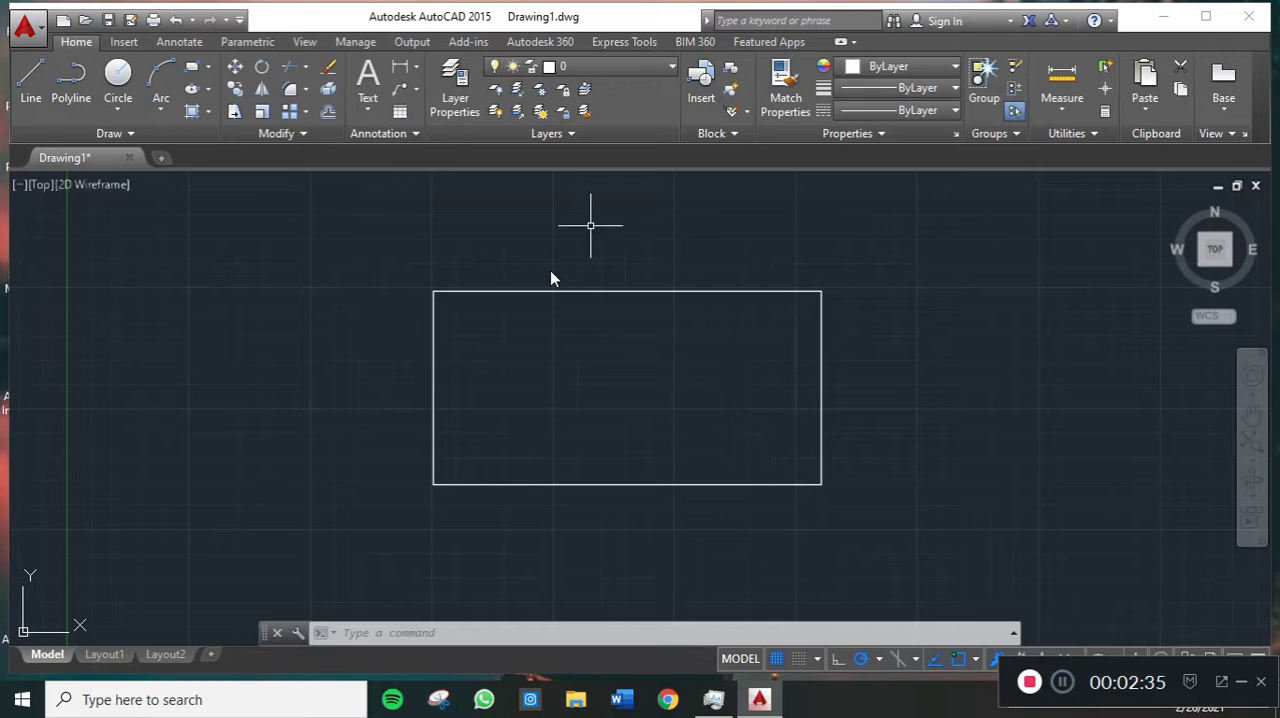
click(120, 45)
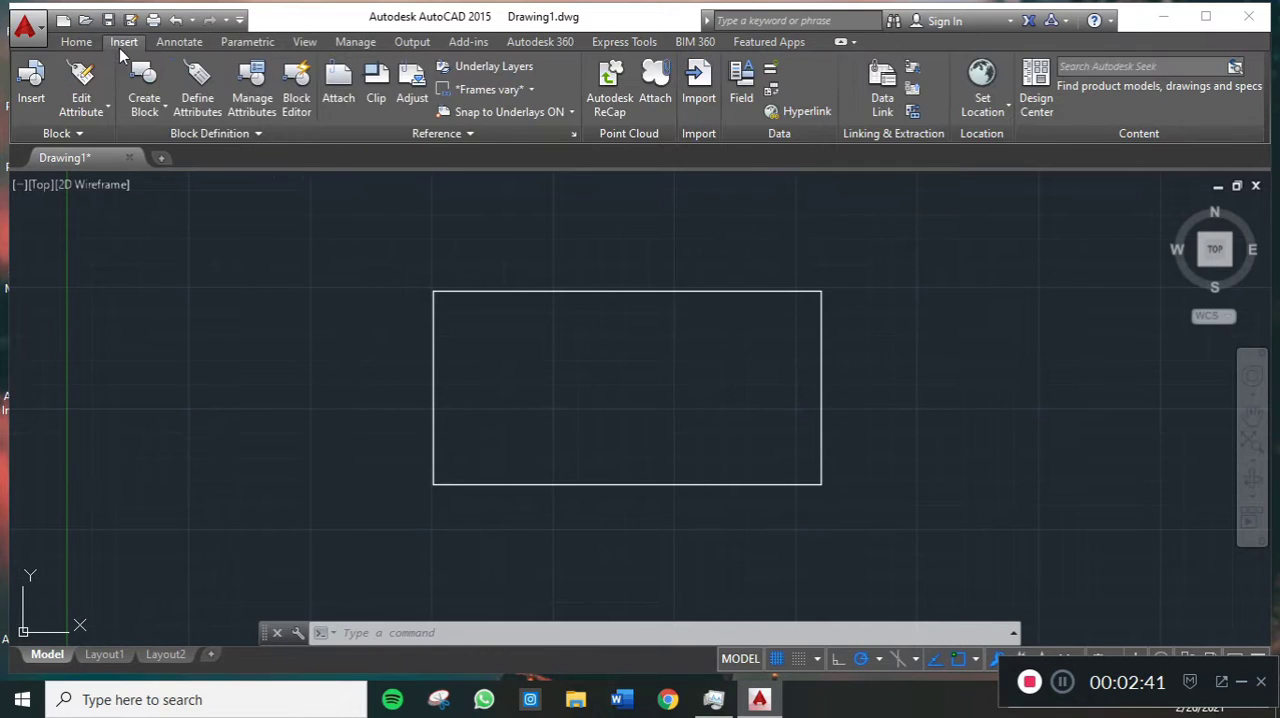
click(698, 90)
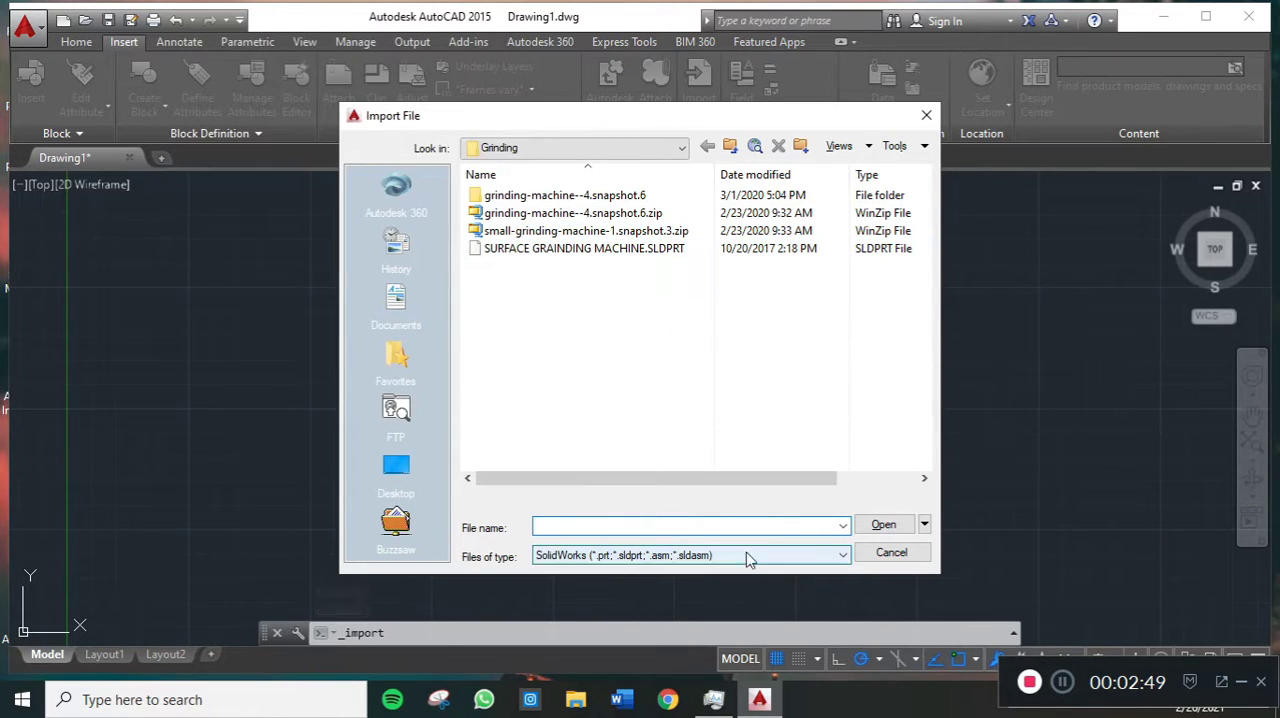
double_click(887, 250)
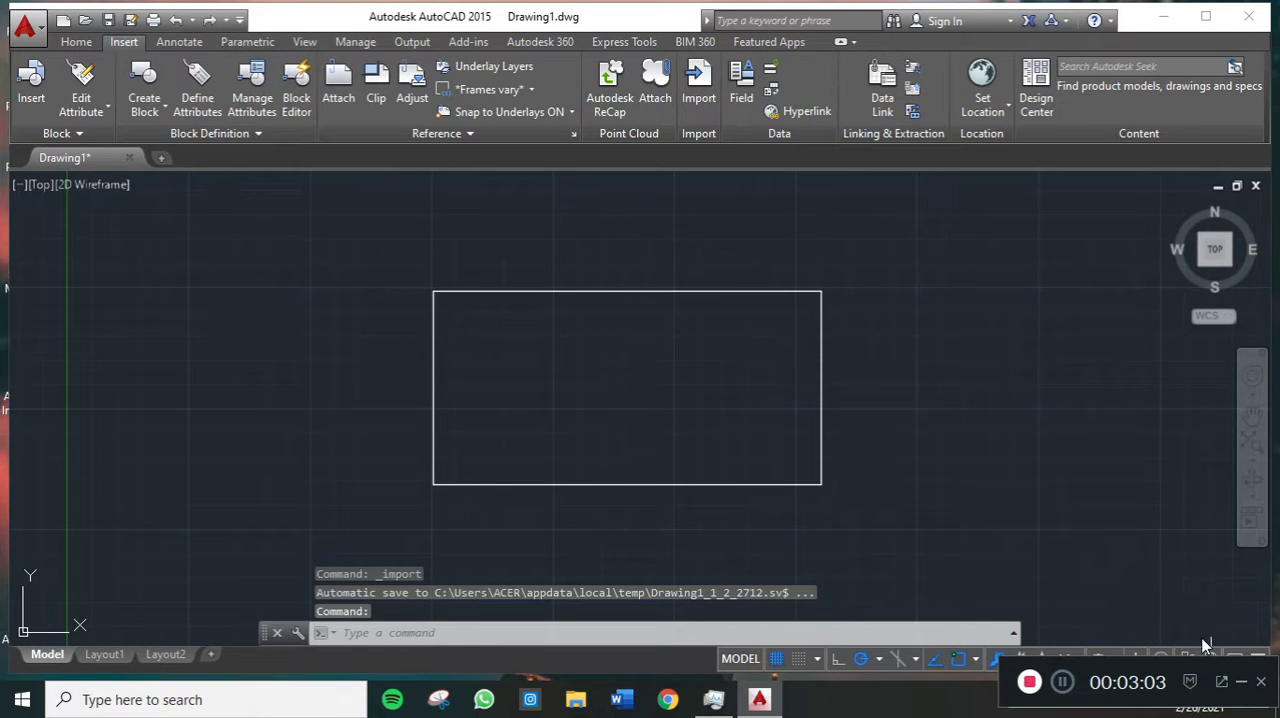
click(1242, 684)
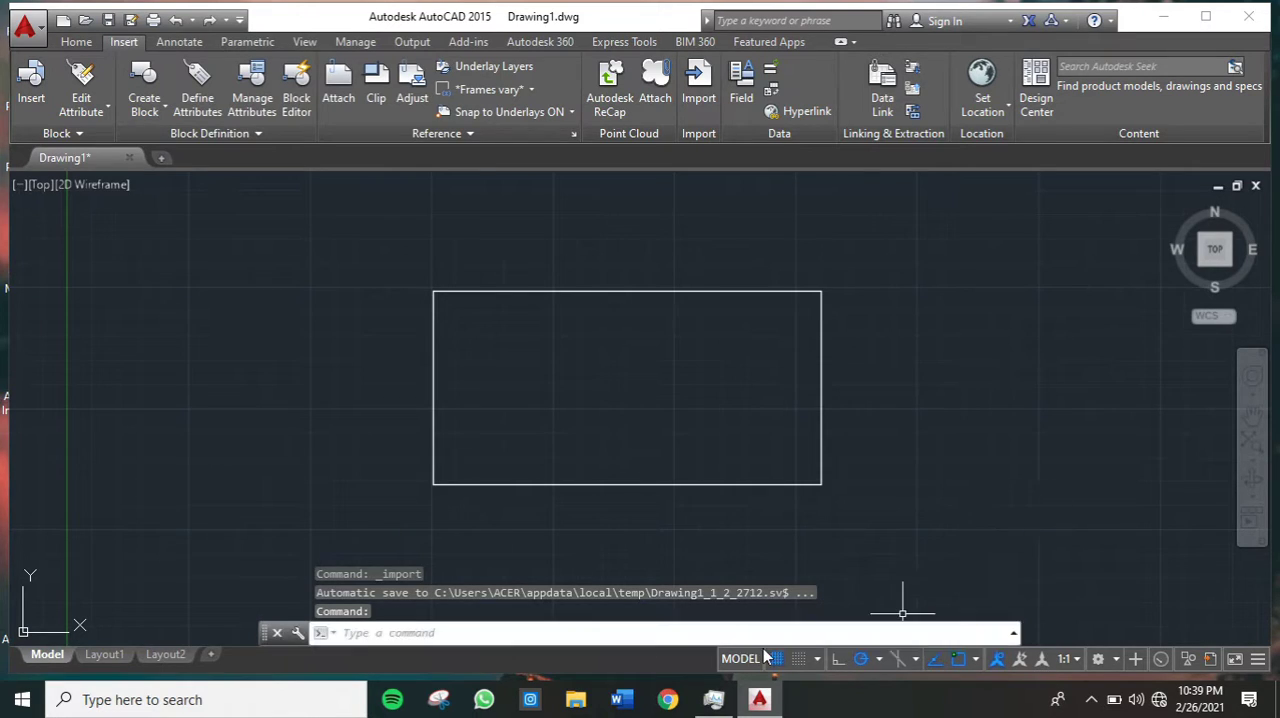
click(1092, 700)
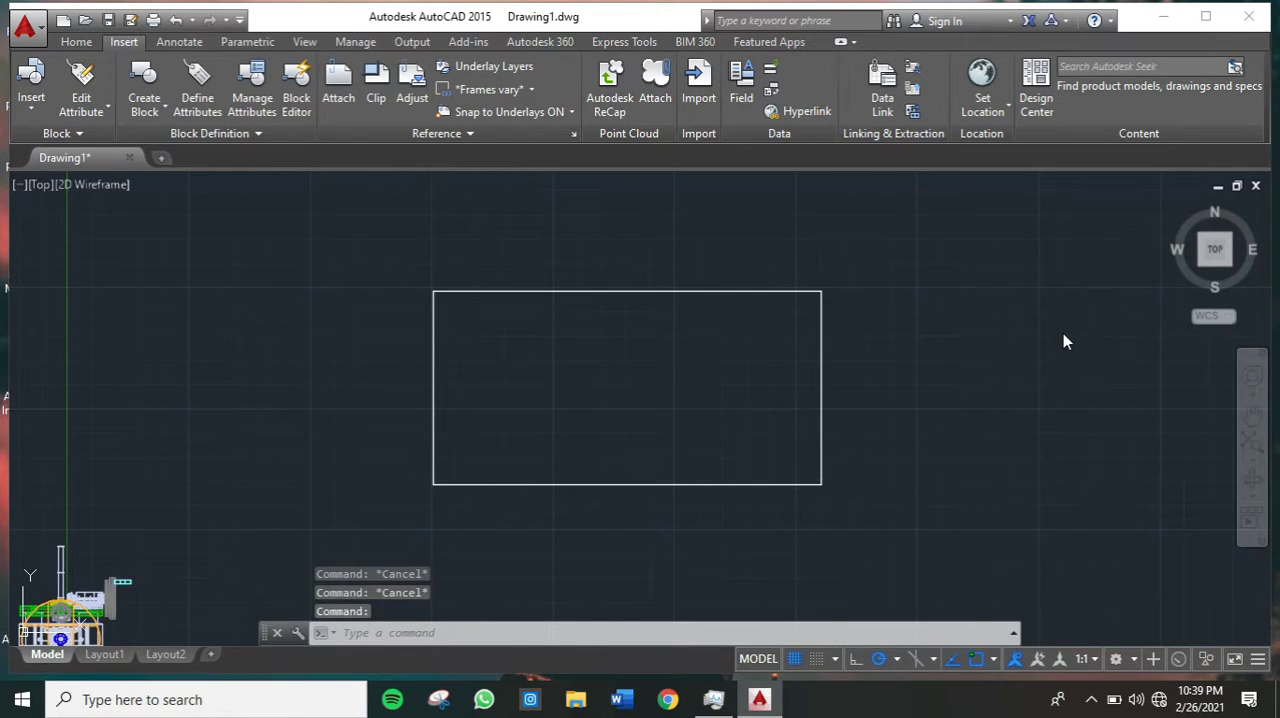
- Select the imported grinding machine block at the origin and open its full properties
scroll(580, 523, down, 2)
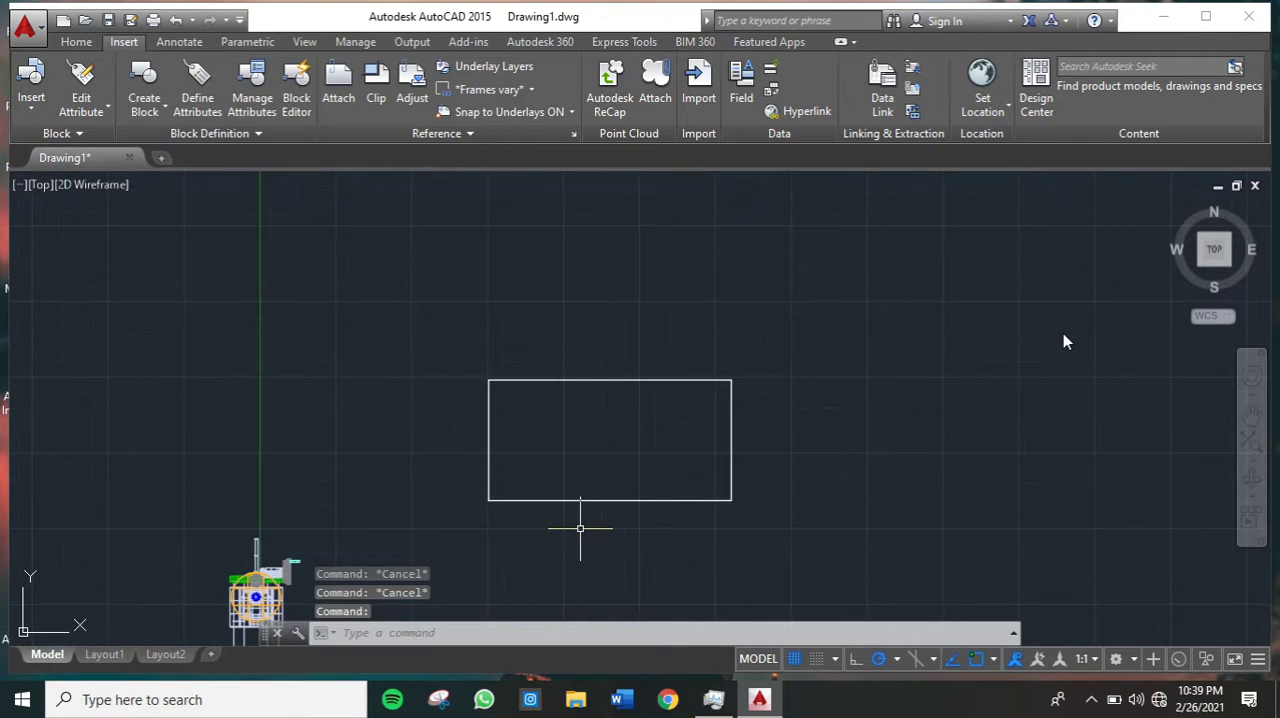
mouse_move(580, 523)
middle_down()
mouse_move(618, 424)
mouse_move(692, 366)
middle_up()
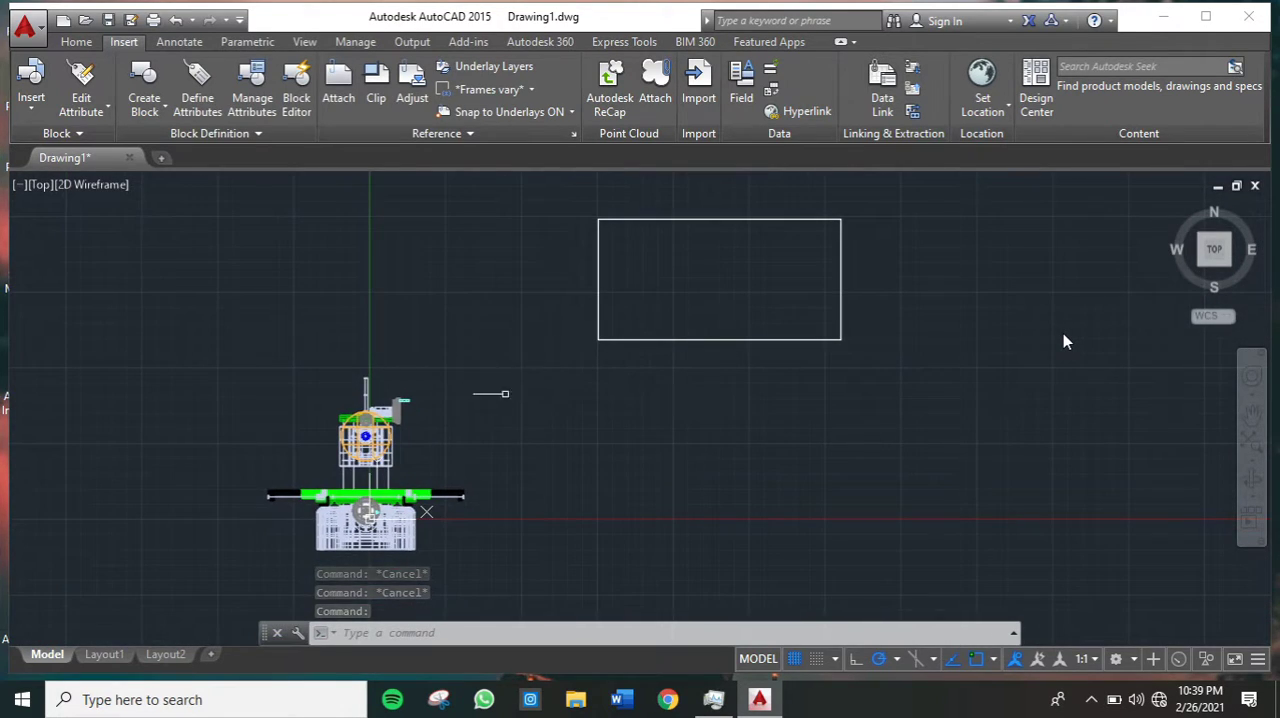
middle_drag(506, 393, 560, 362)
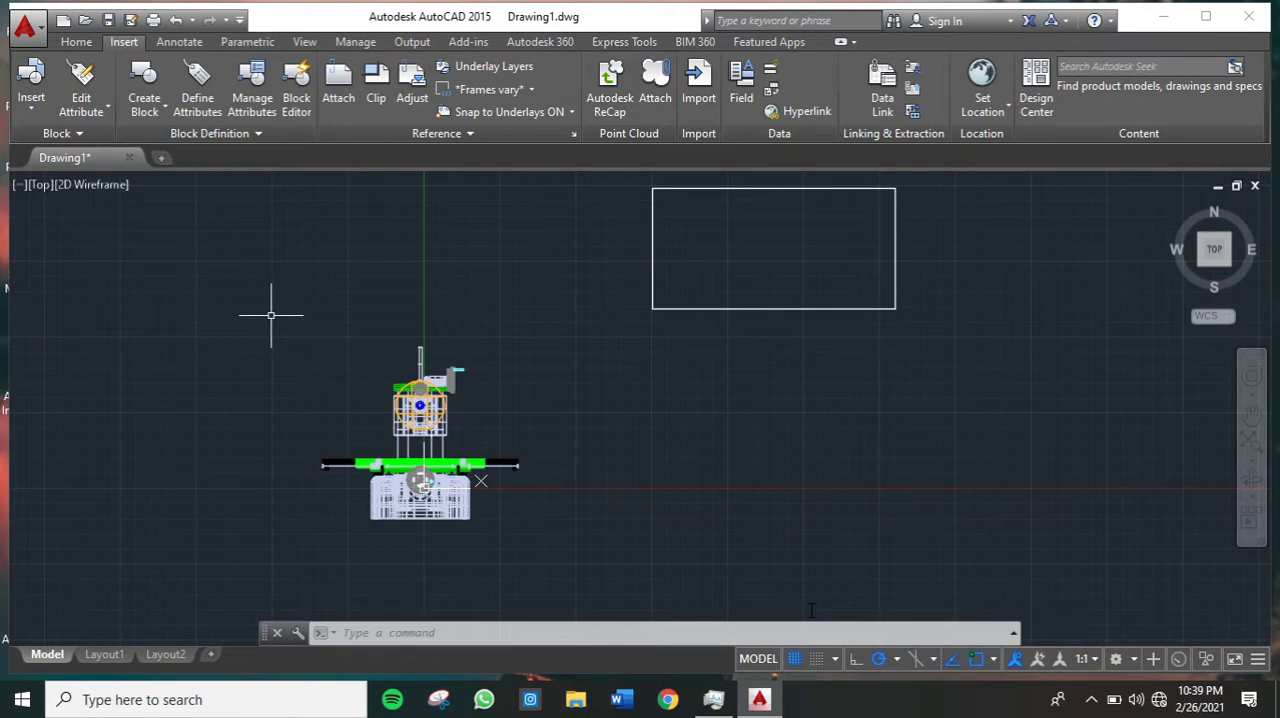
scroll(523, 443, up, 2)
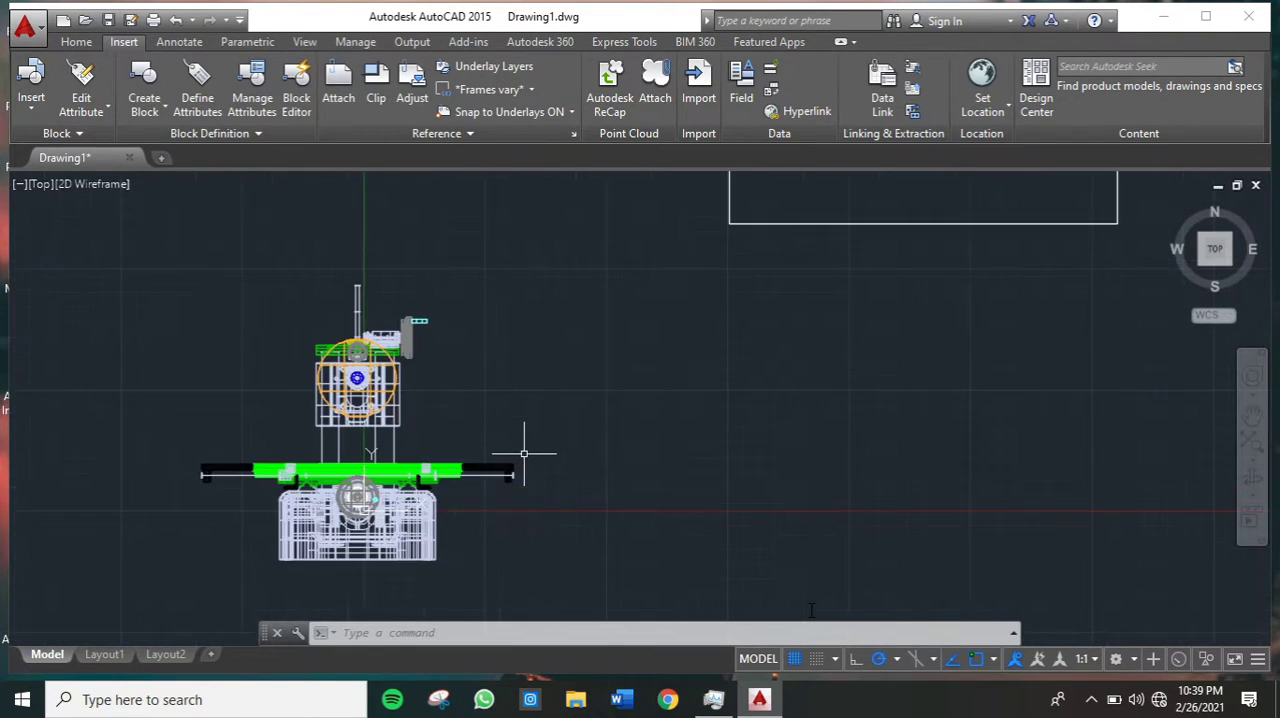
scroll(531, 446, down, 2)
middle_drag(551, 441, 559, 440)
click(293, 321)
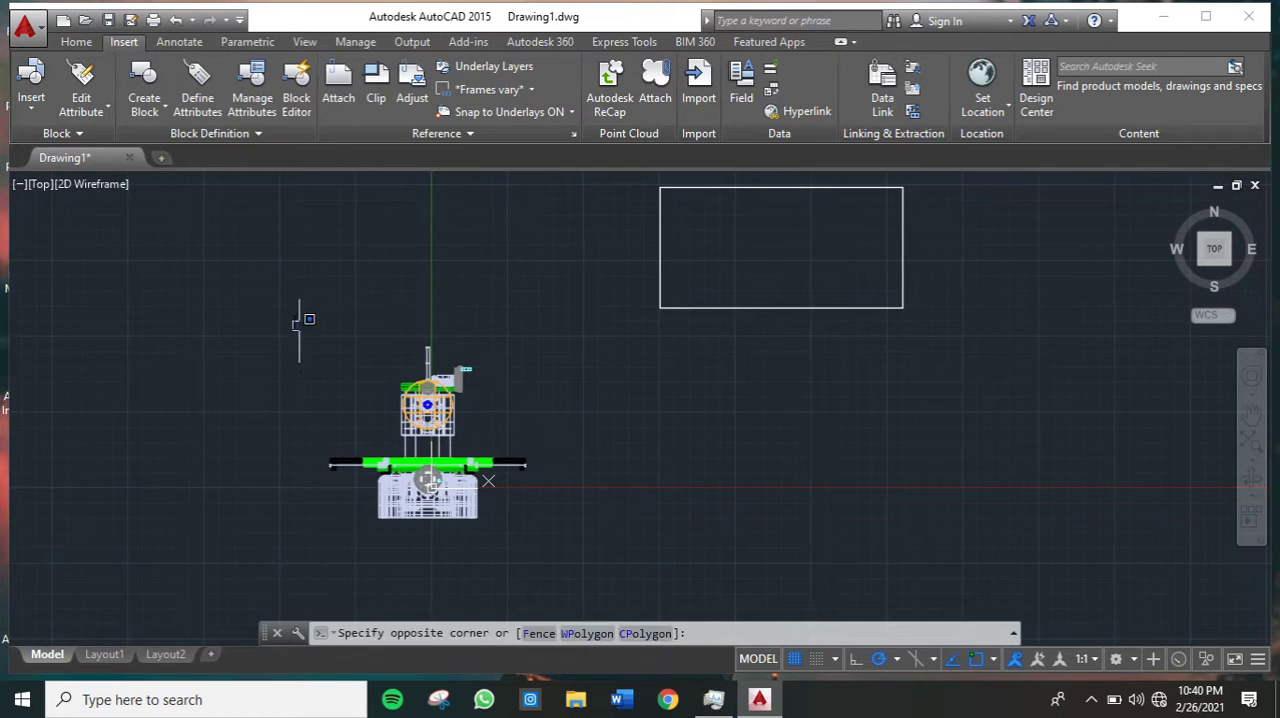
click(558, 580)
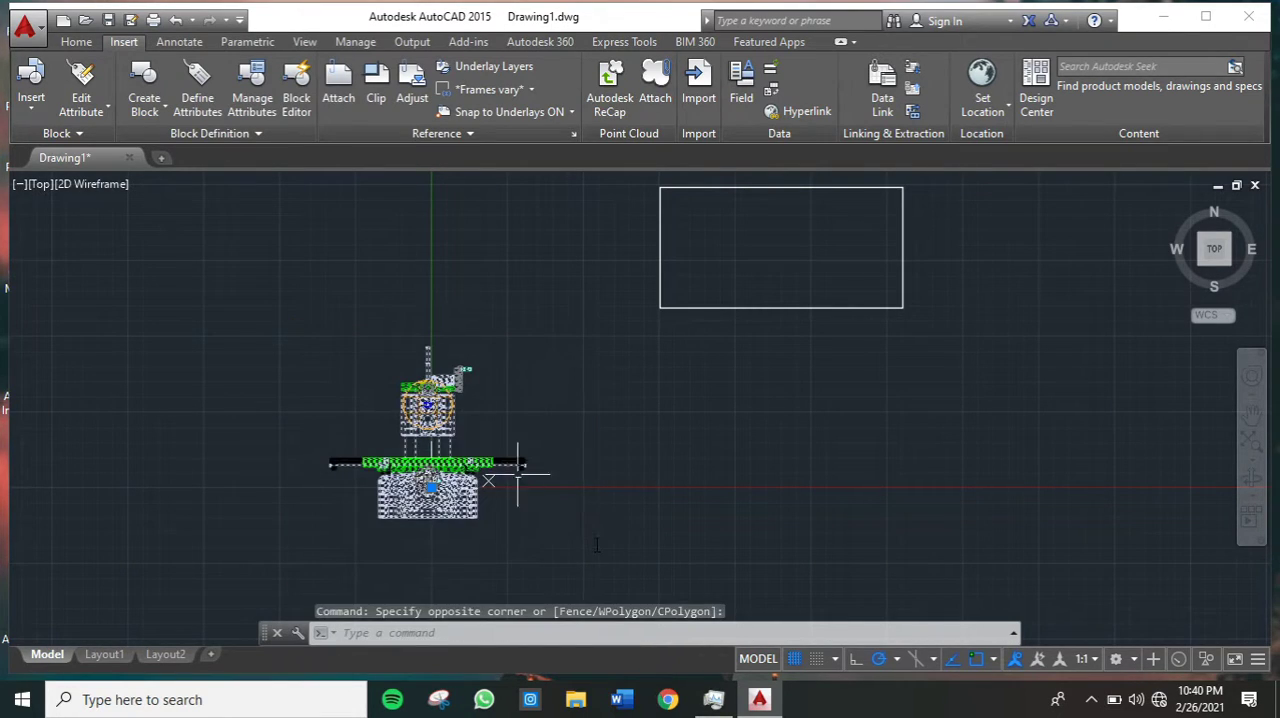
right_click(429, 449)
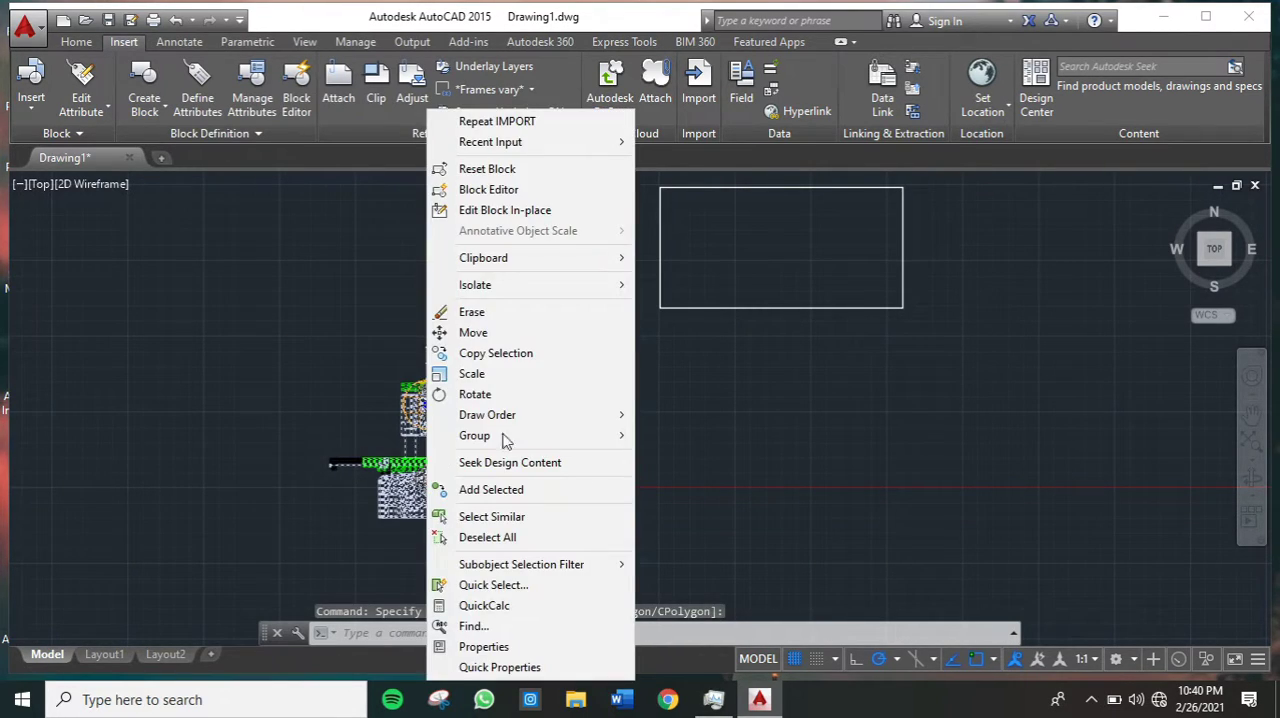
click(702, 413)
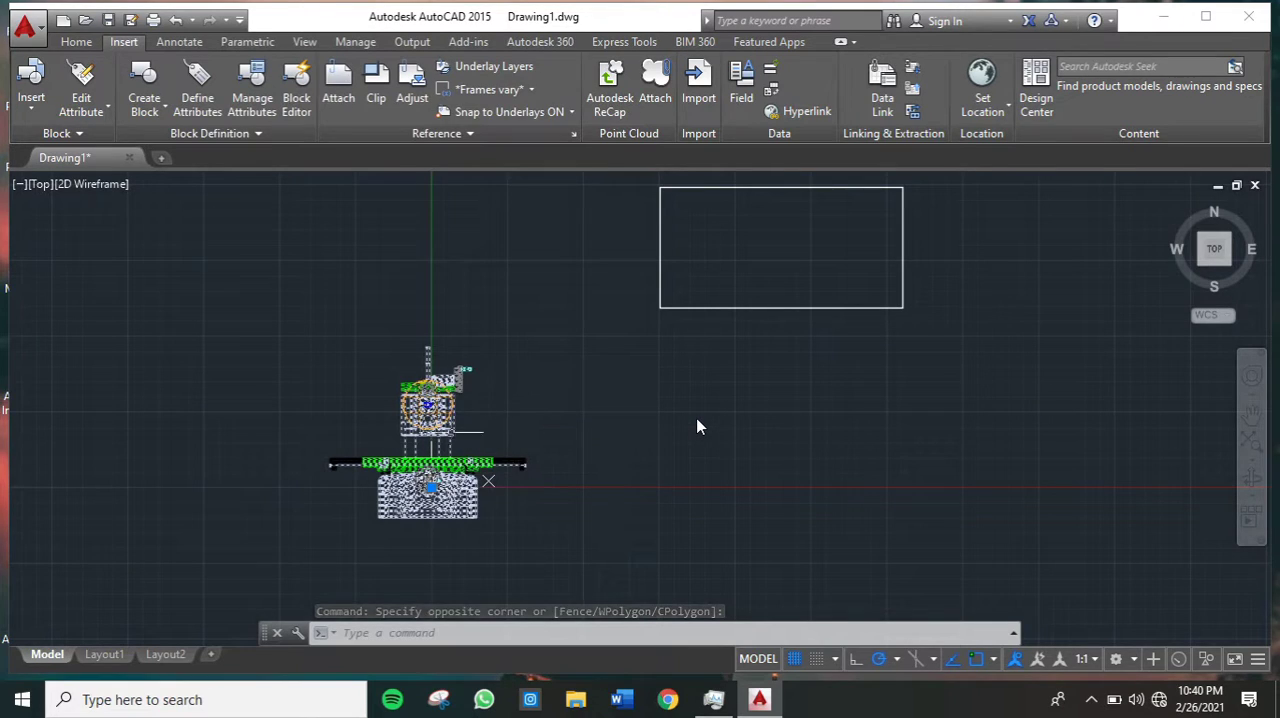
right_click(437, 427)
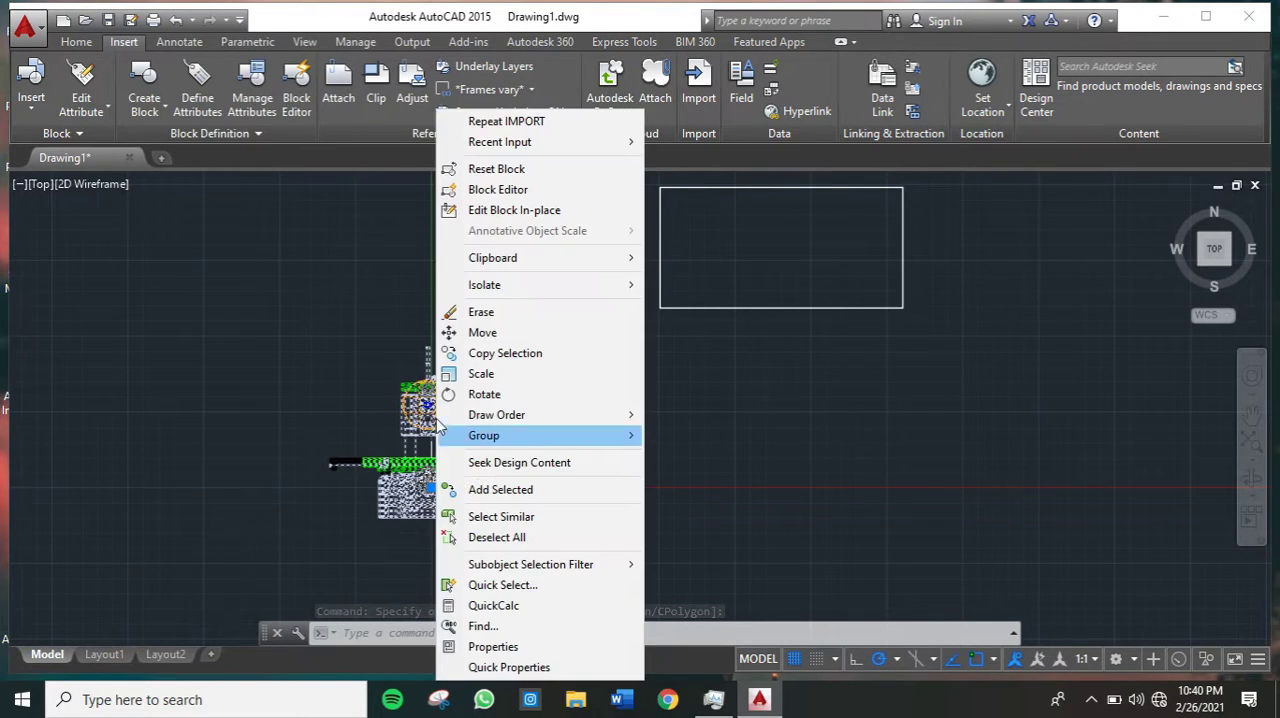
click(530, 647)
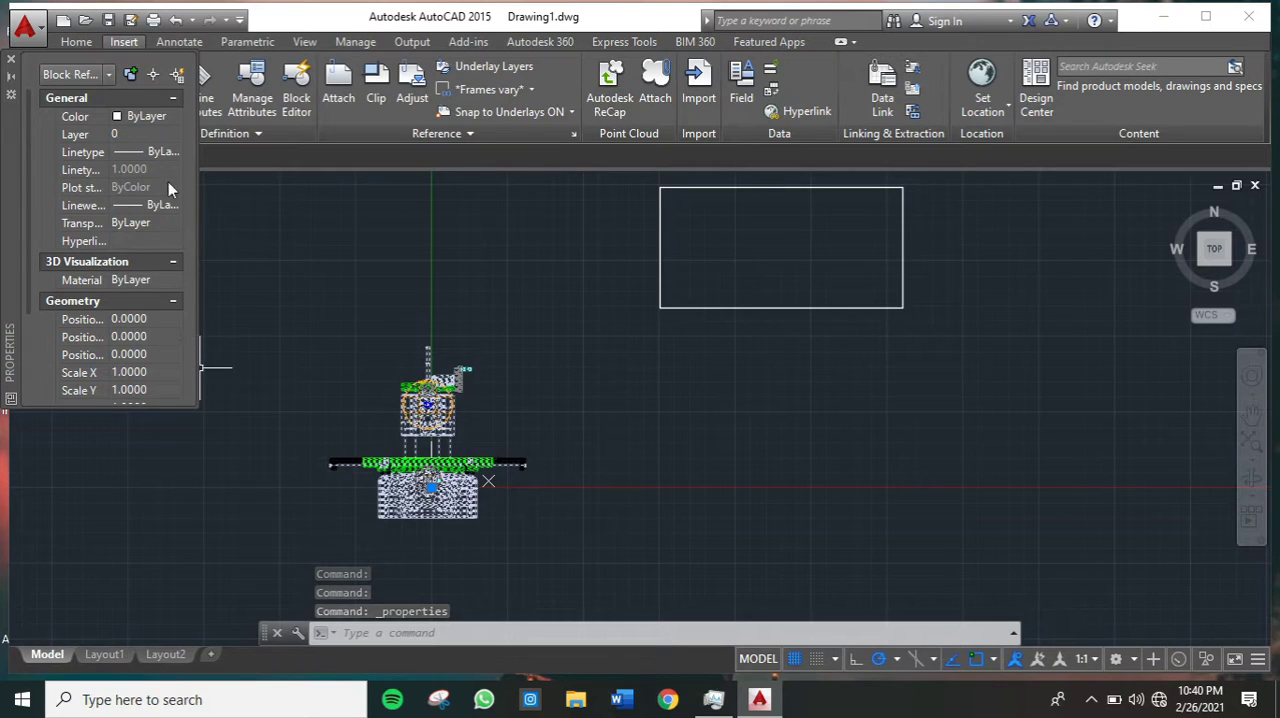
- Examine the imported block's general, geometry and unit properties, including its X, Y and Z scale values
scroll(133, 200, down, 3)
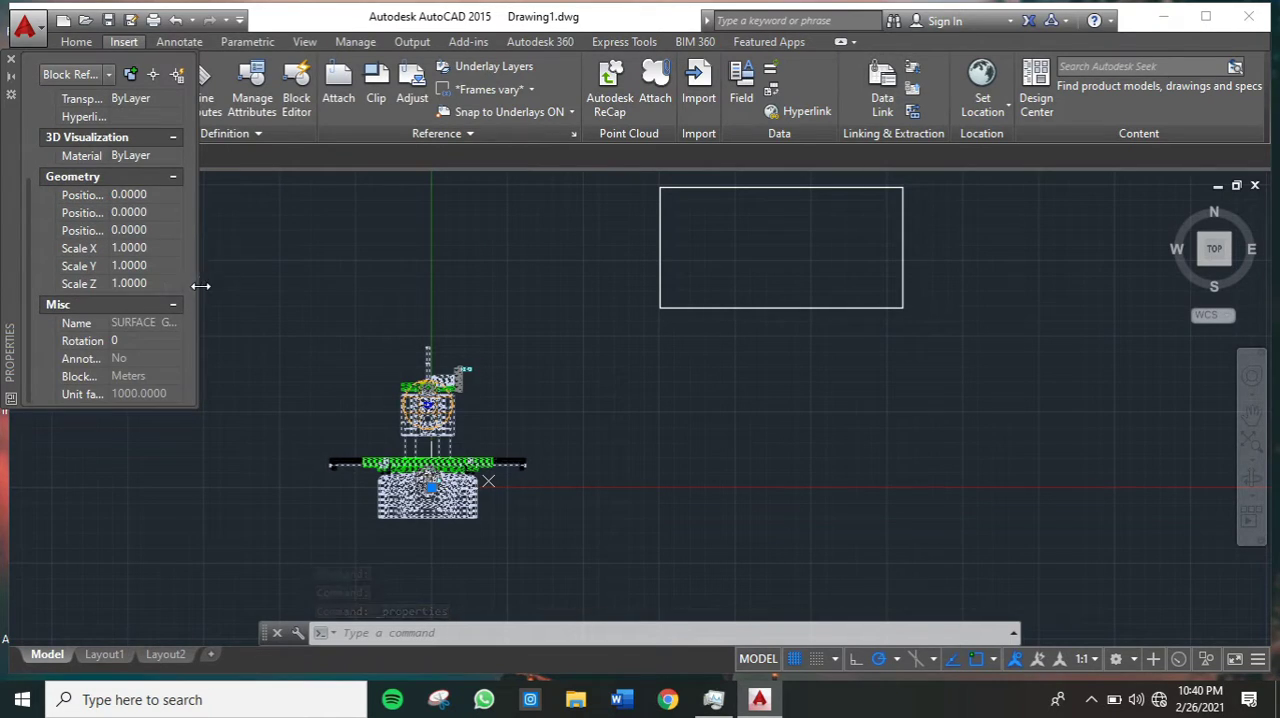
scroll(155, 283, up, 3)
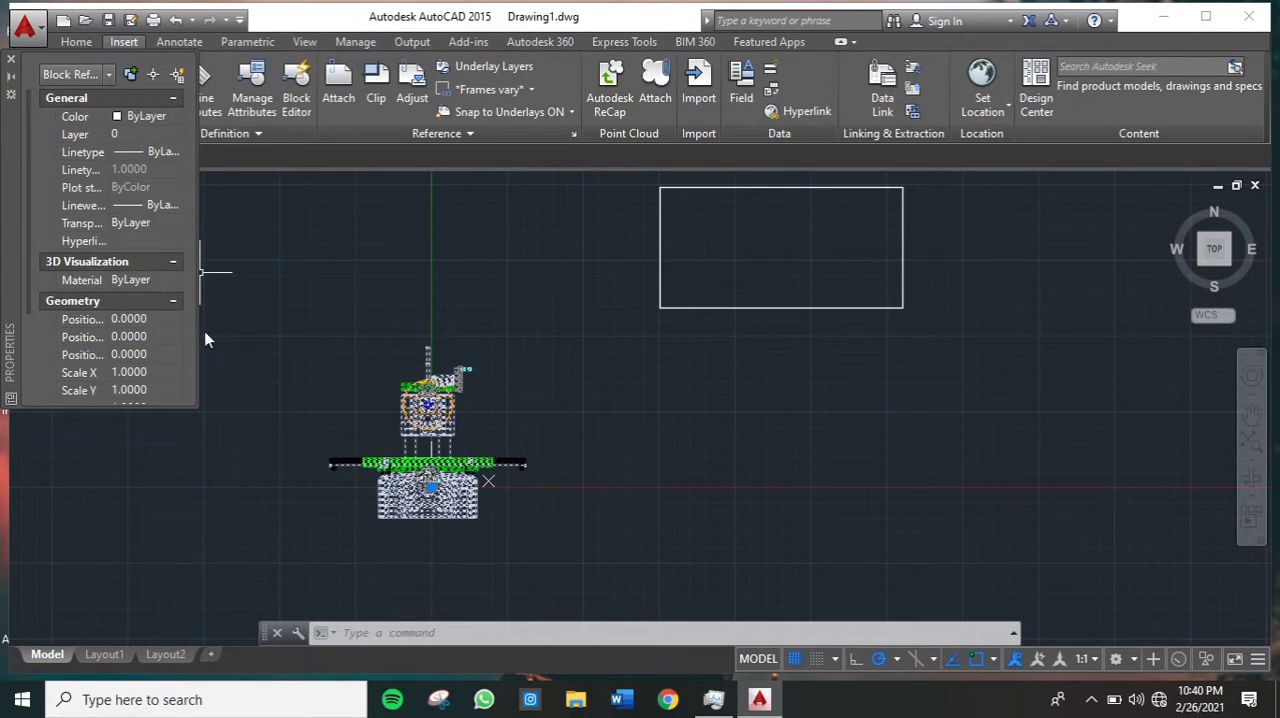
scroll(142, 306, down, 3)
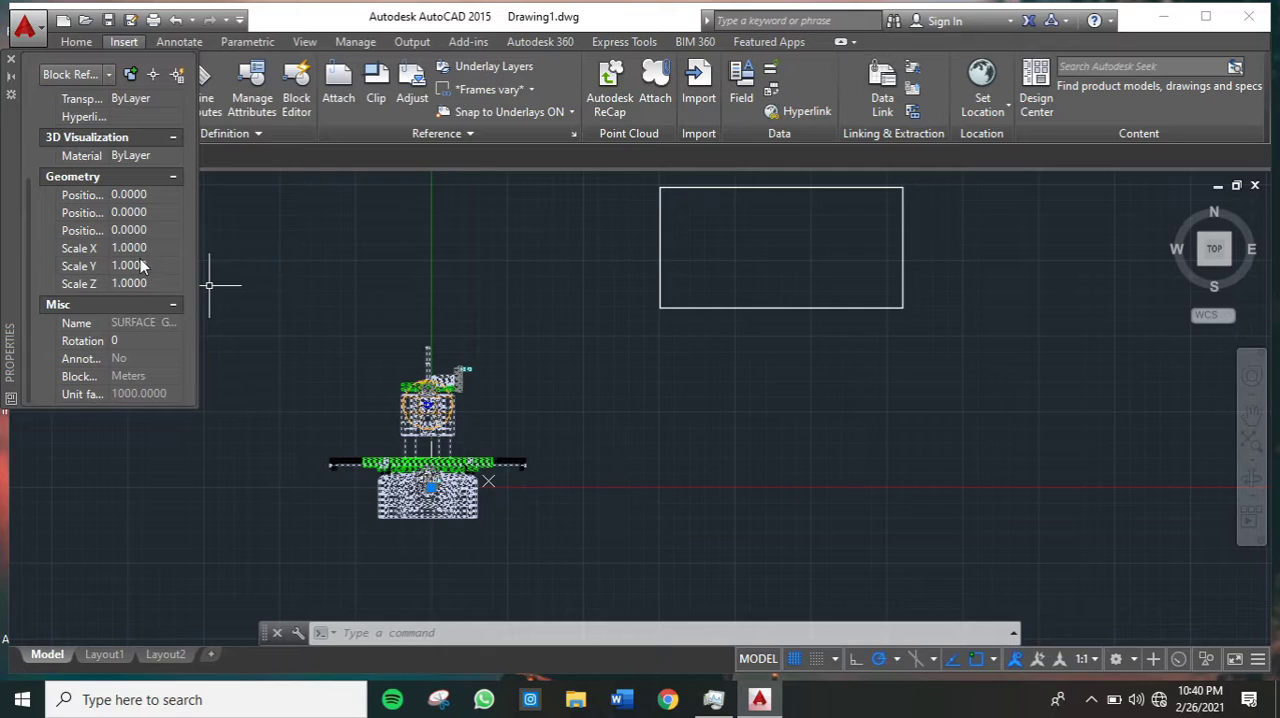
click(150, 252)
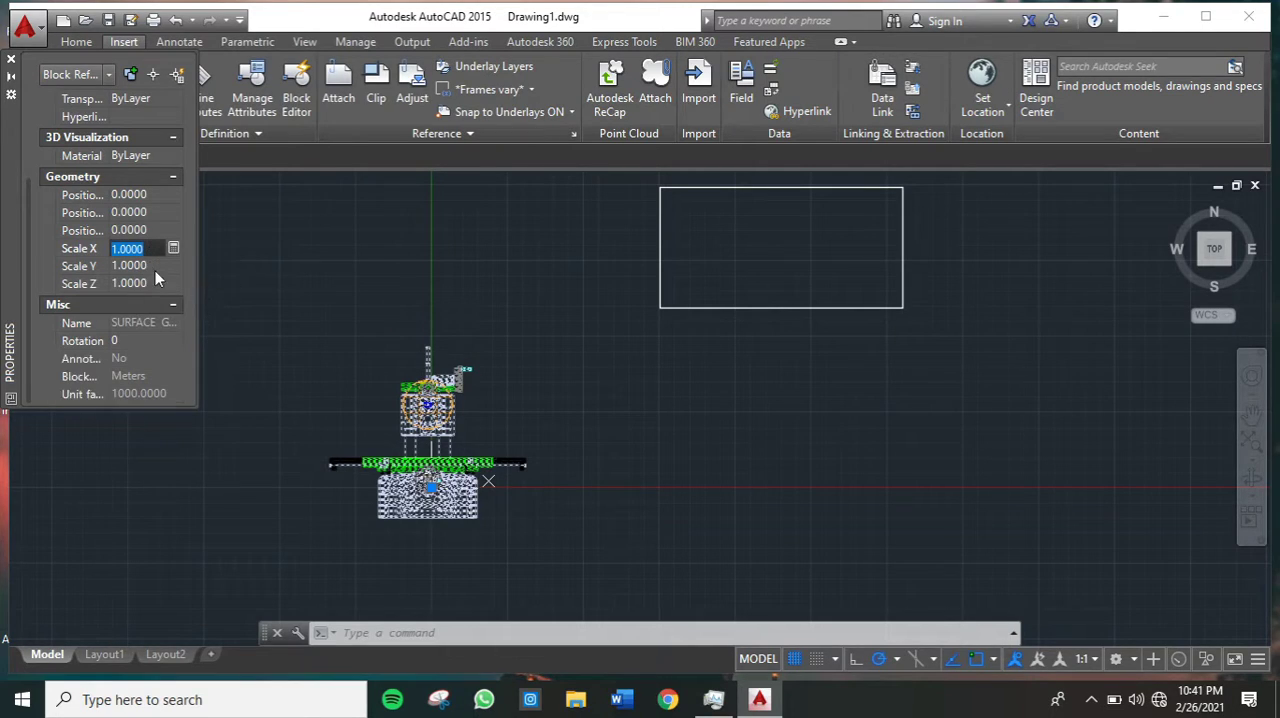
click(140, 283)
click(158, 249)
click(306, 268)
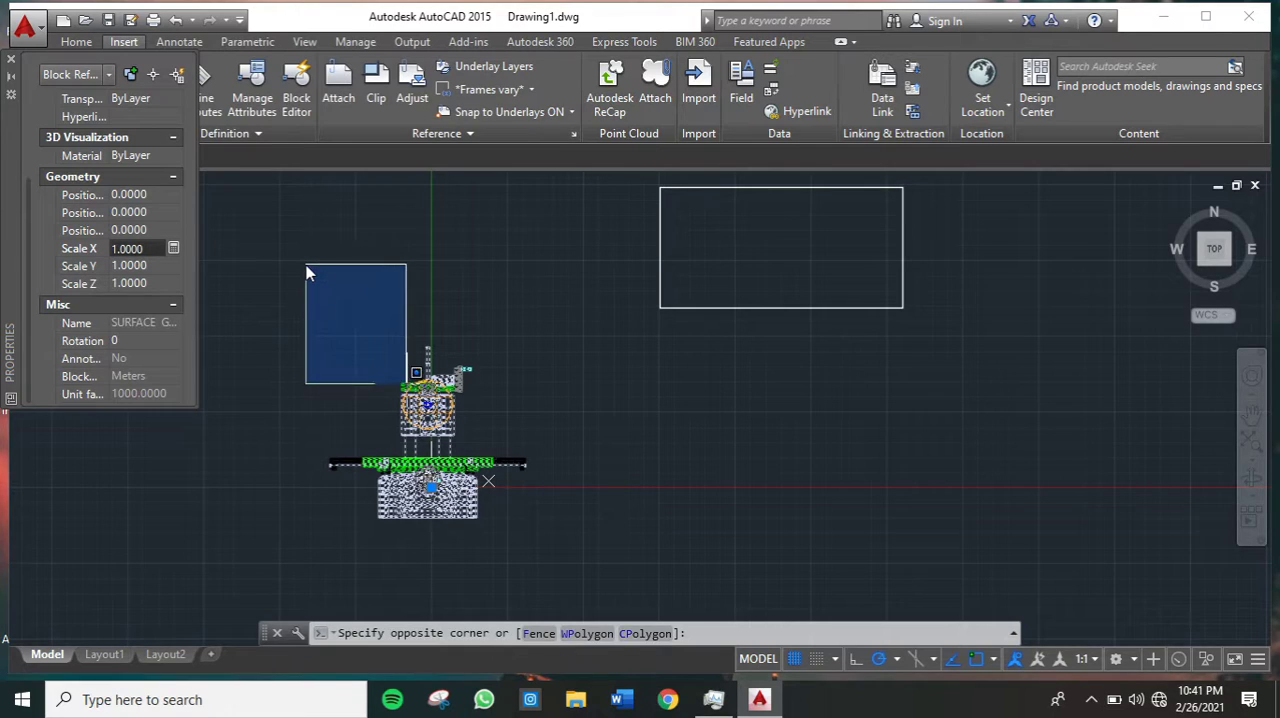
- Clear the selection of the imported machine block and close its properties
key(Escape)
scroll(508, 453, up, 2)
middle_drag(556, 443, 622, 352)
key(Escape)
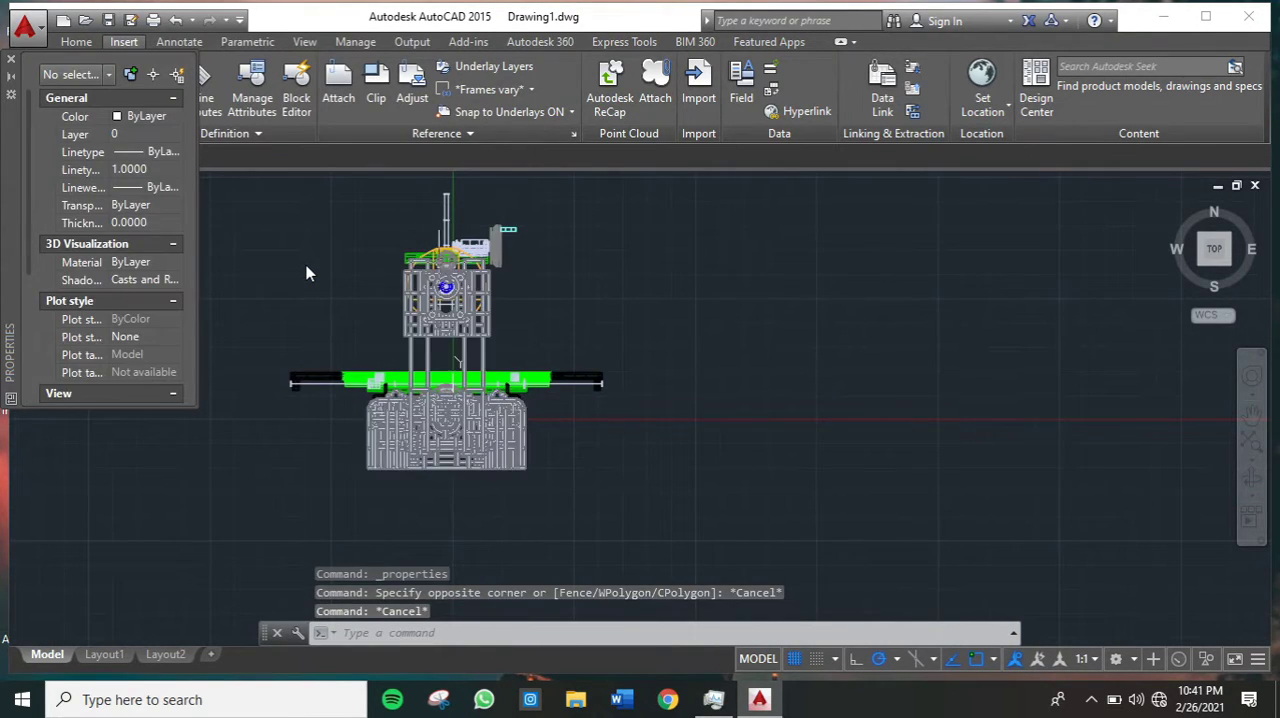
click(11, 59)
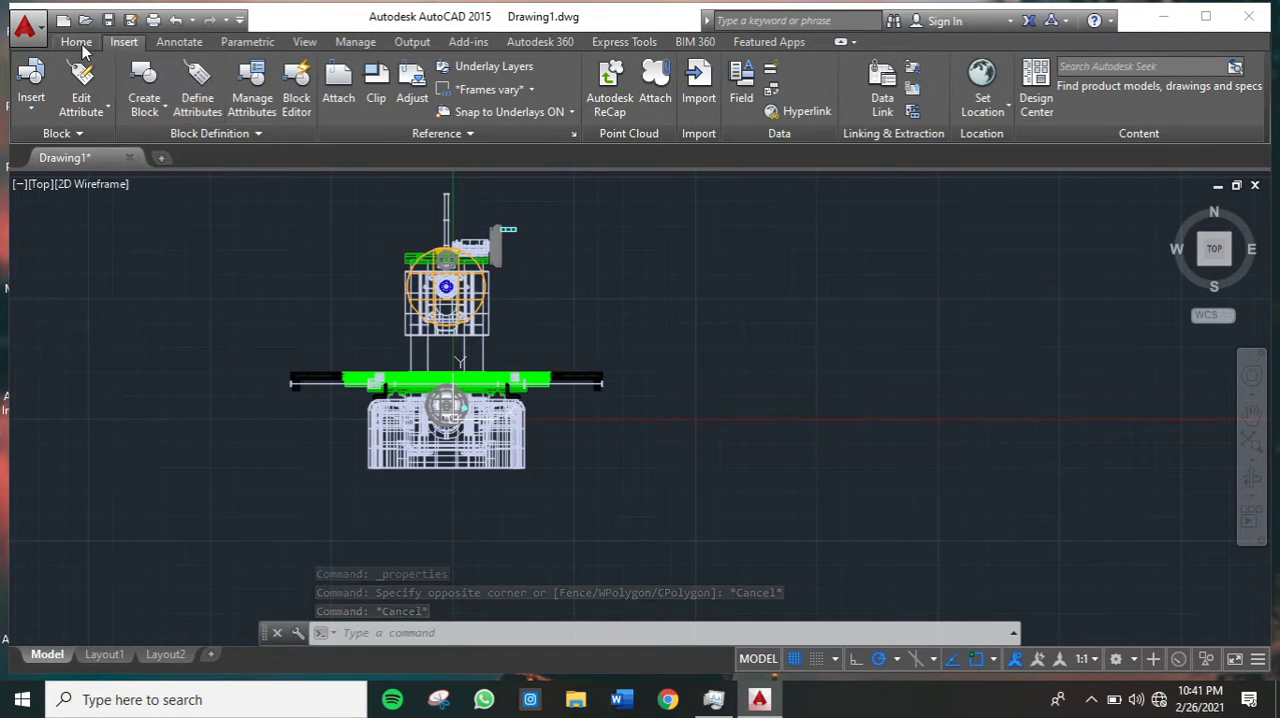
- Add a horizontal linear dimension across the full width of the machine's table, placing the dimension line below the base
click(72, 42)
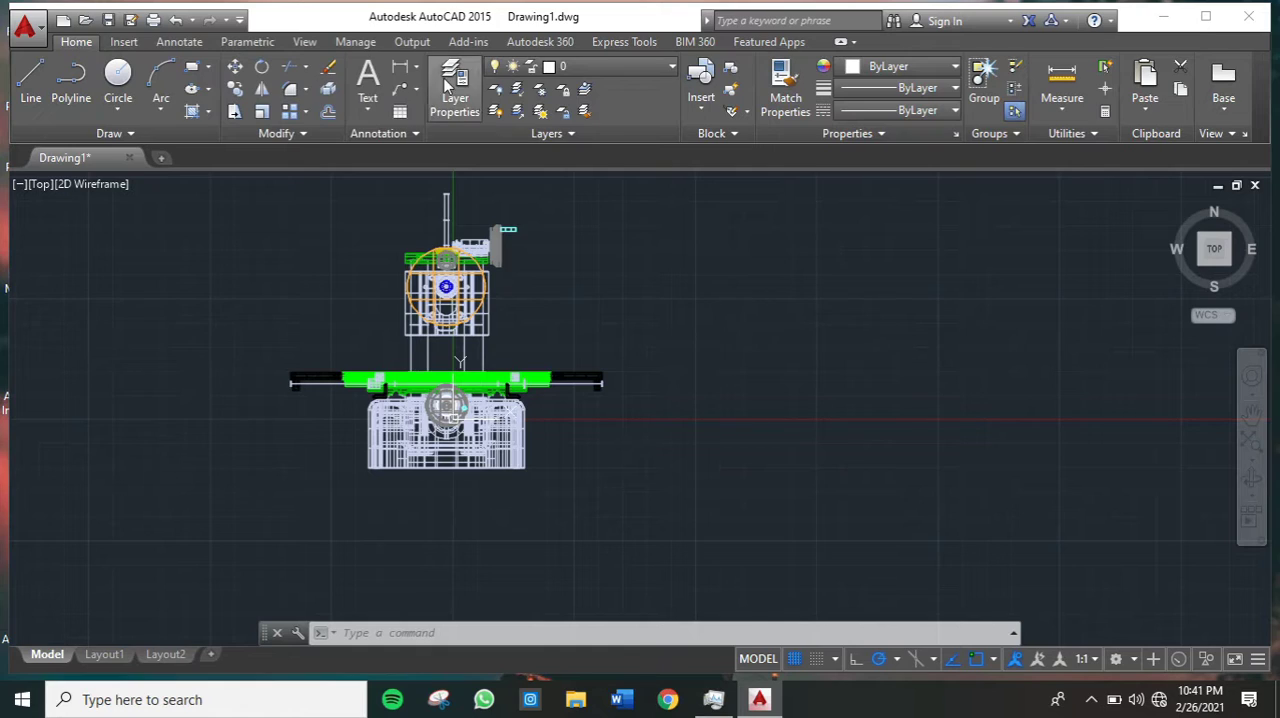
click(400, 67)
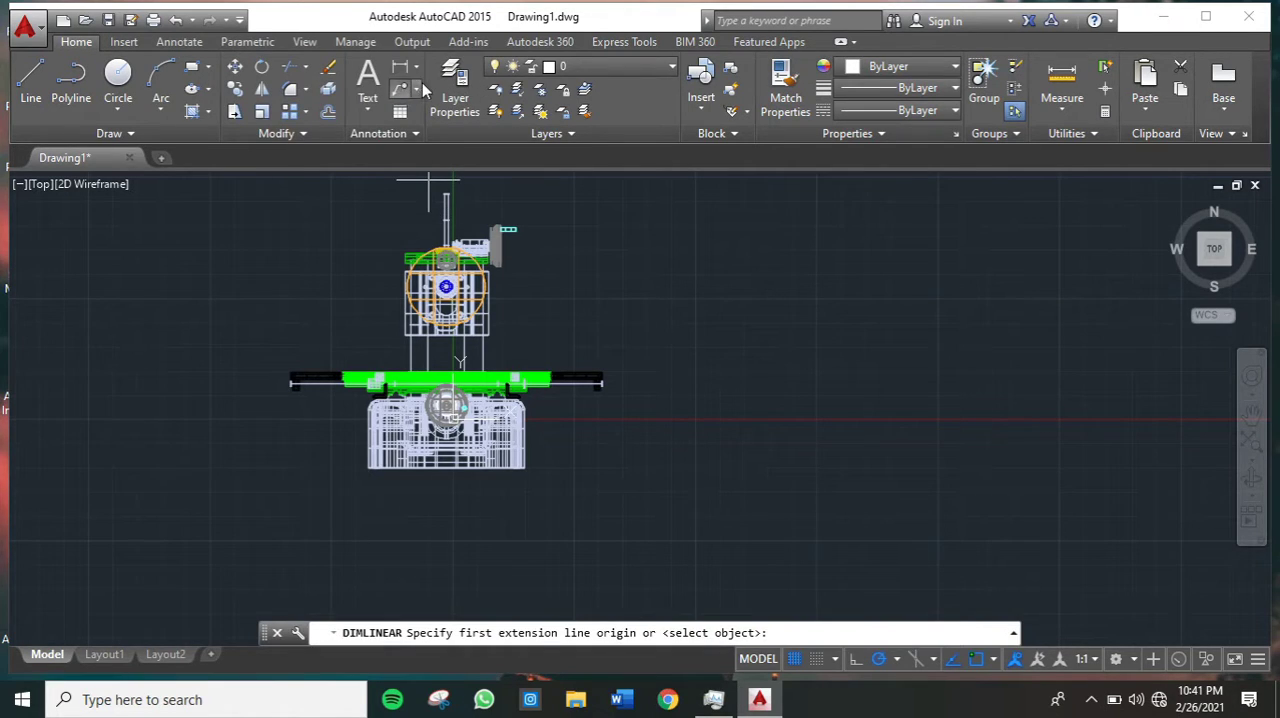
click(418, 68)
click(438, 97)
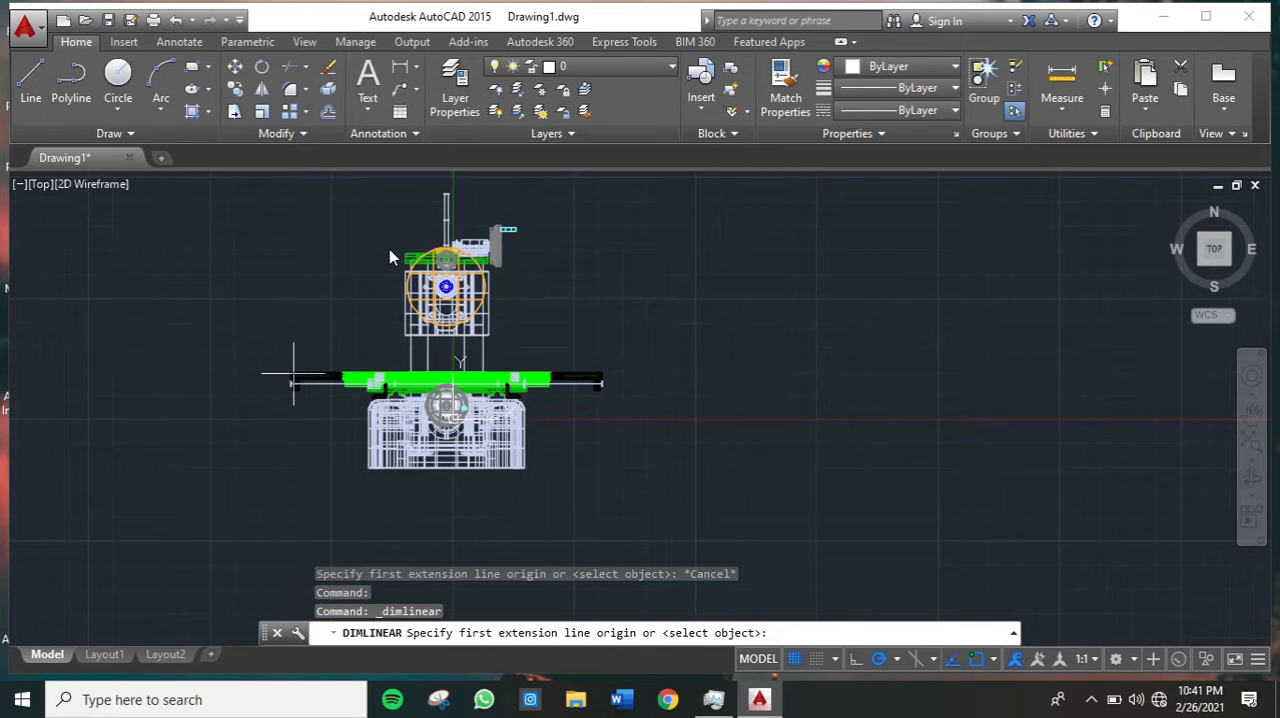
scroll(293, 377, up, 2)
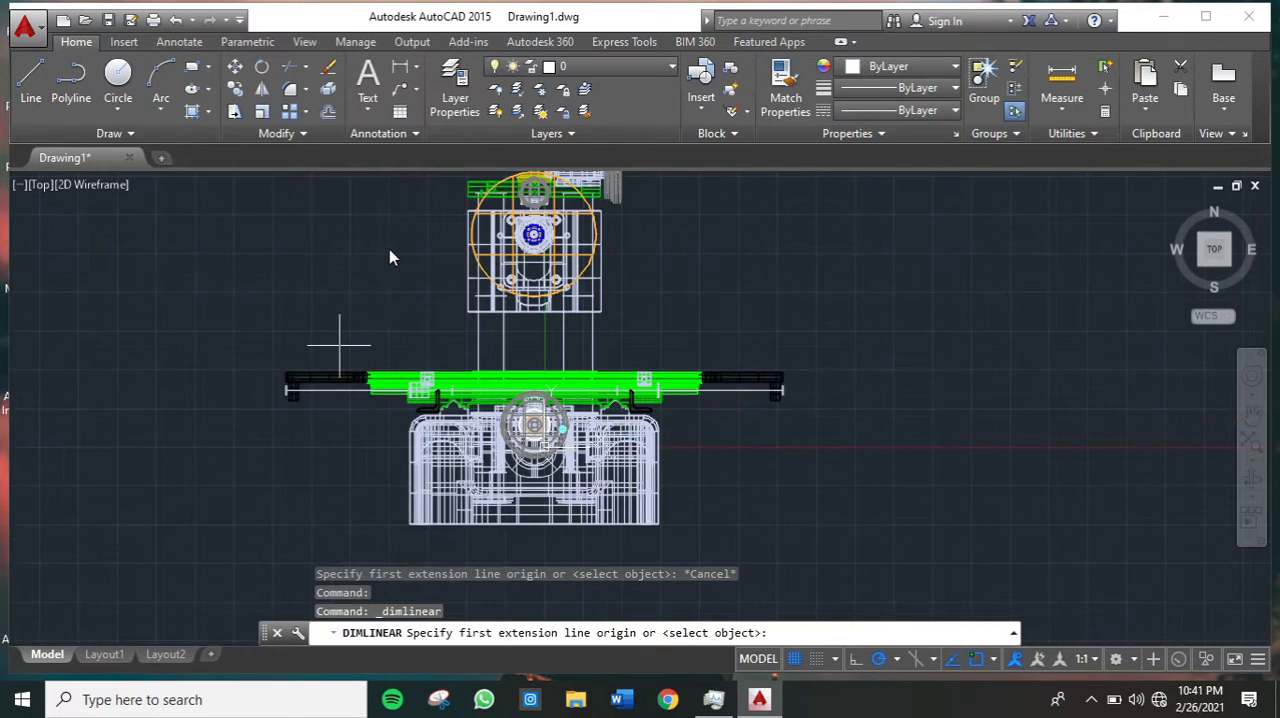
click(288, 379)
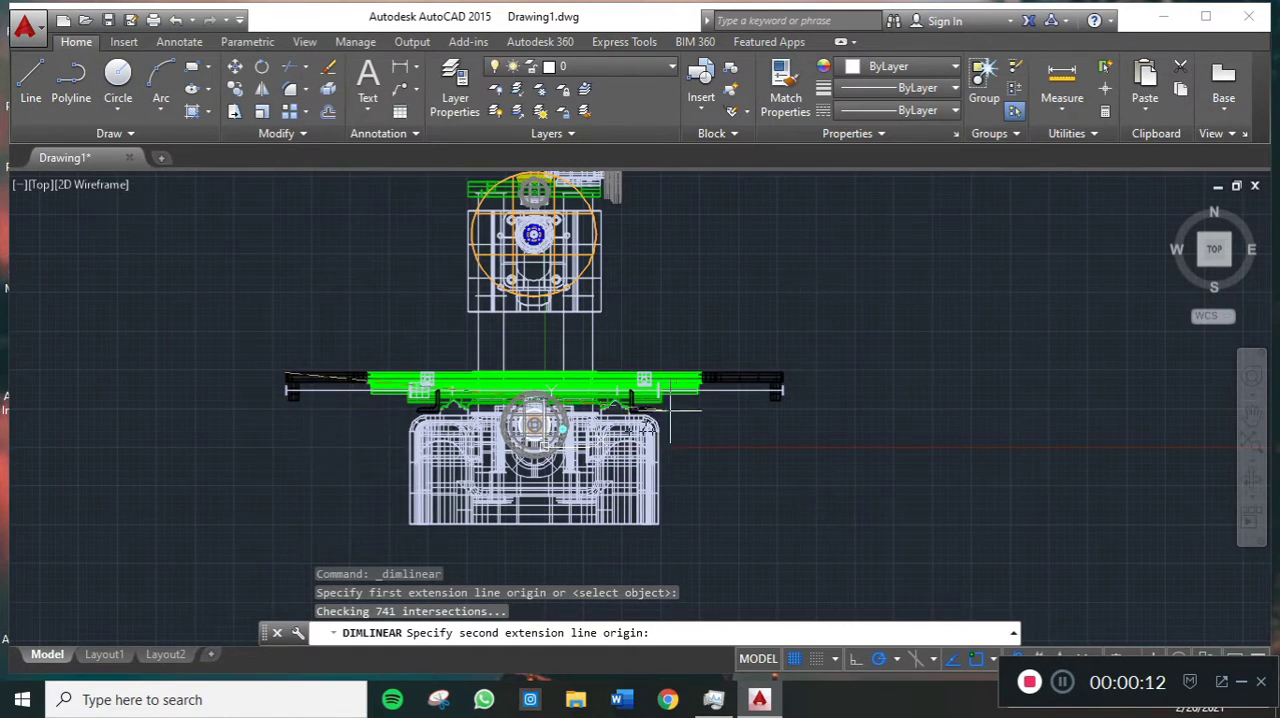
click(783, 375)
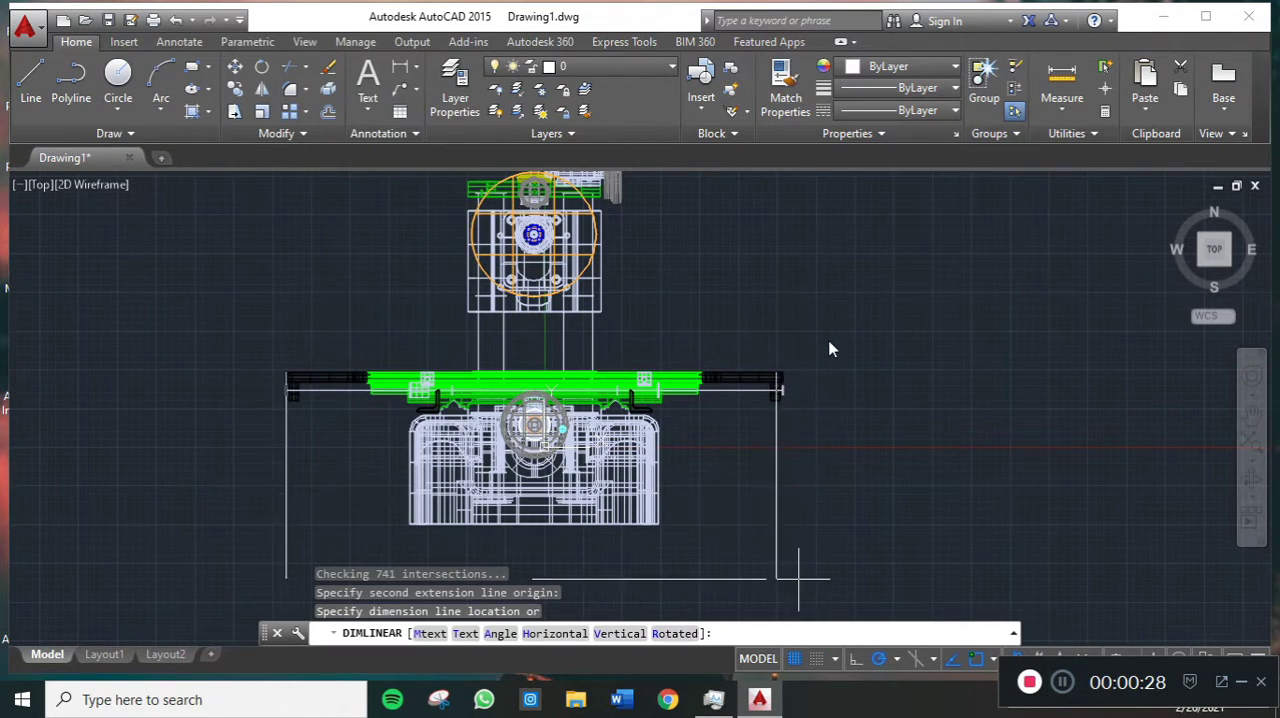
click(795, 553)
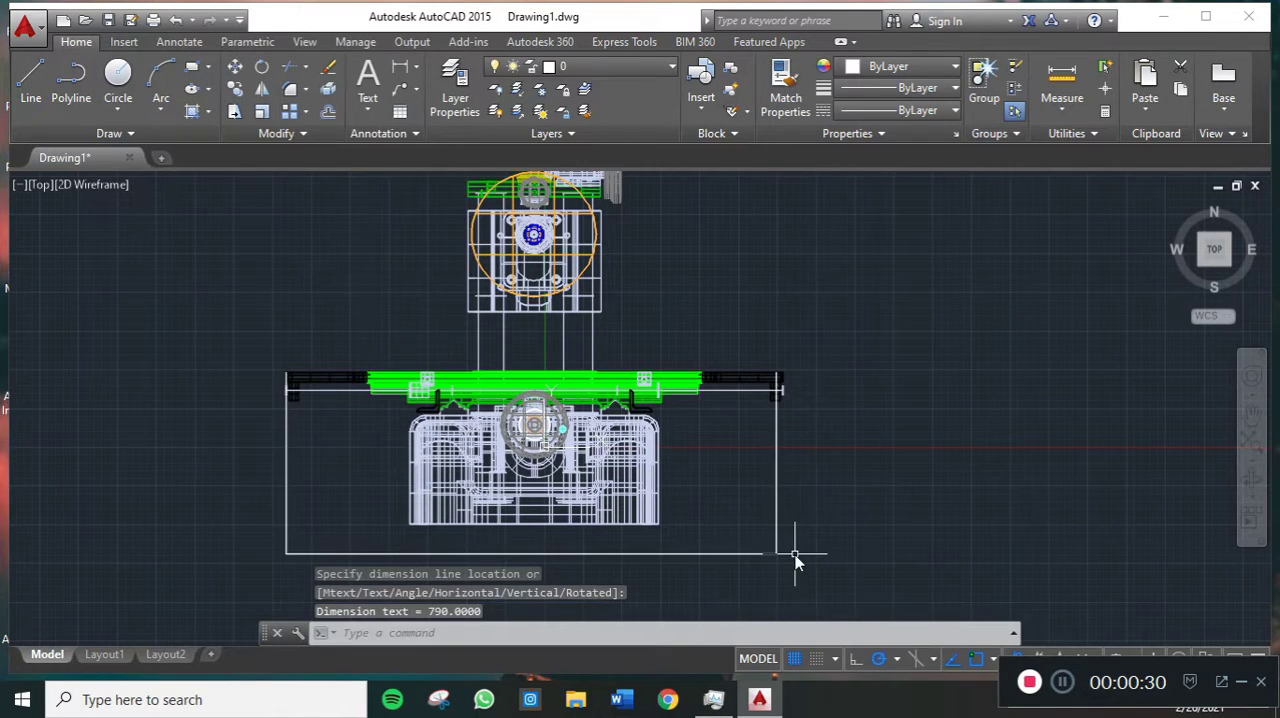
- Set the text height of the horizontal table-width dimension to 100 in its properties
scroll(598, 517, up, 4)
mouse_move(677, 531)
middle_down()
mouse_move(687, 462)
mouse_move(800, 399)
middle_up()
scroll(558, 466, up, 2)
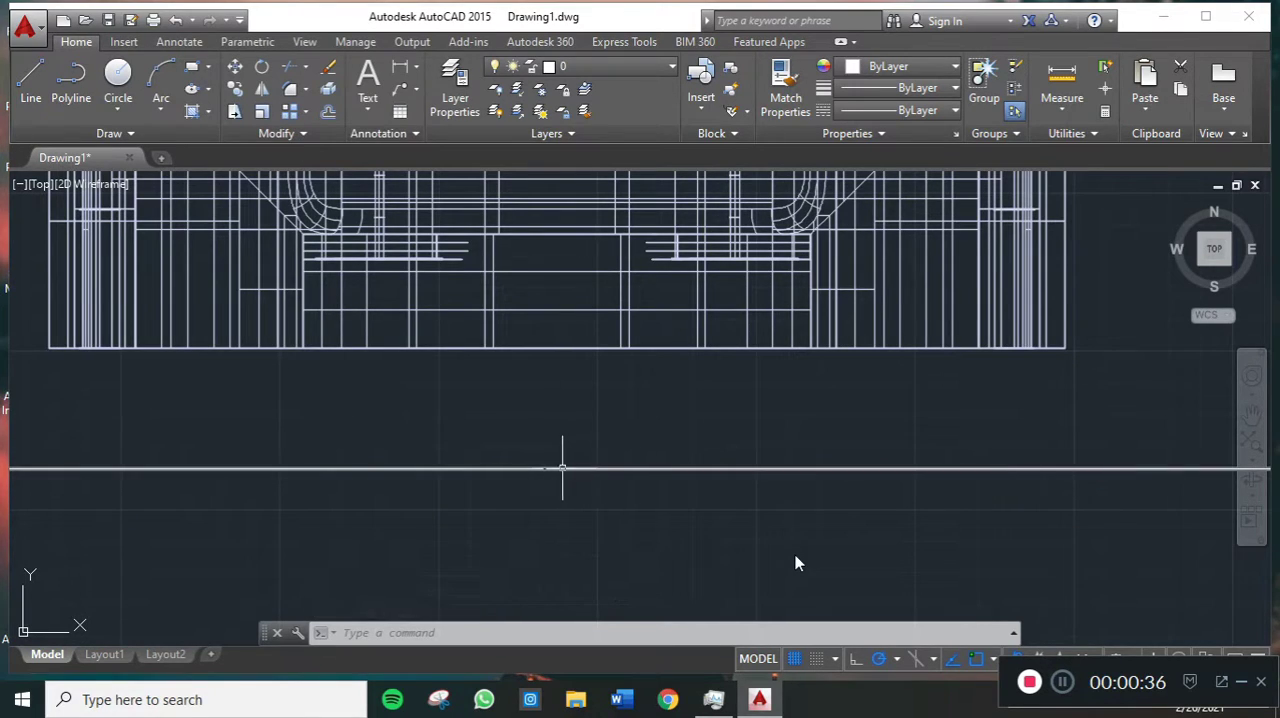
key(Escape)
key(Escape)
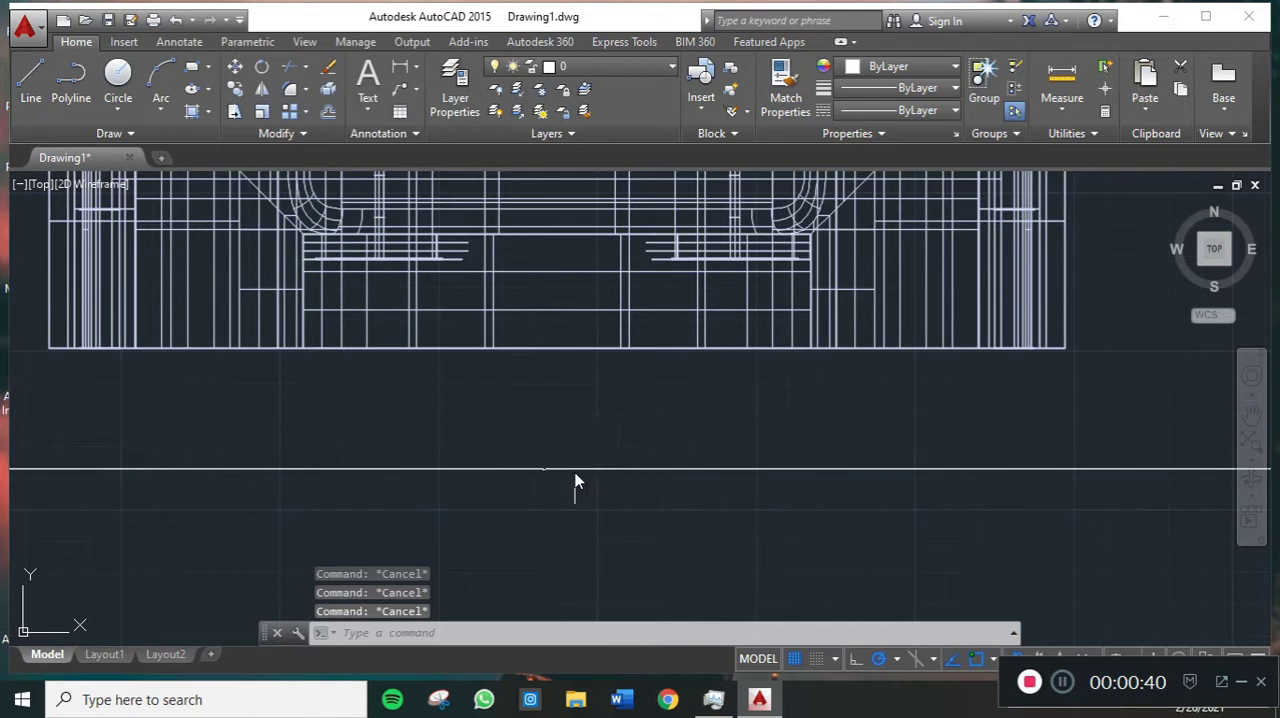
click(576, 469)
right_click(576, 469)
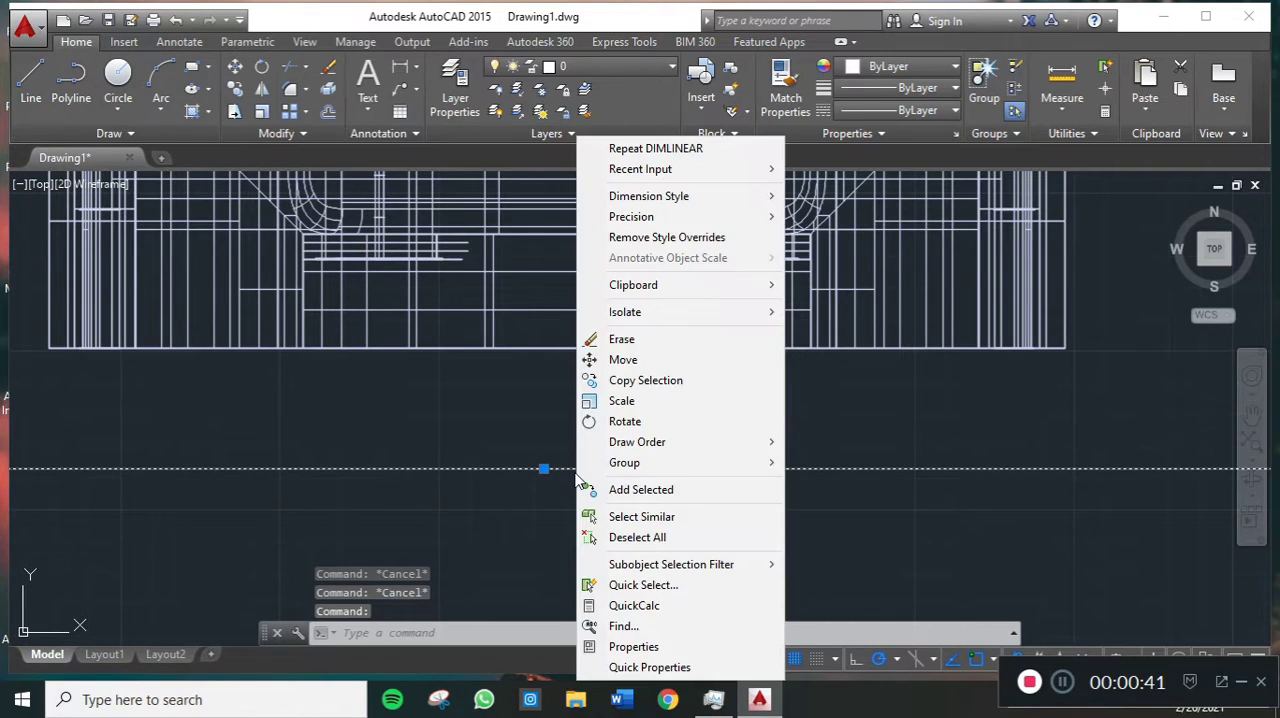
click(641, 646)
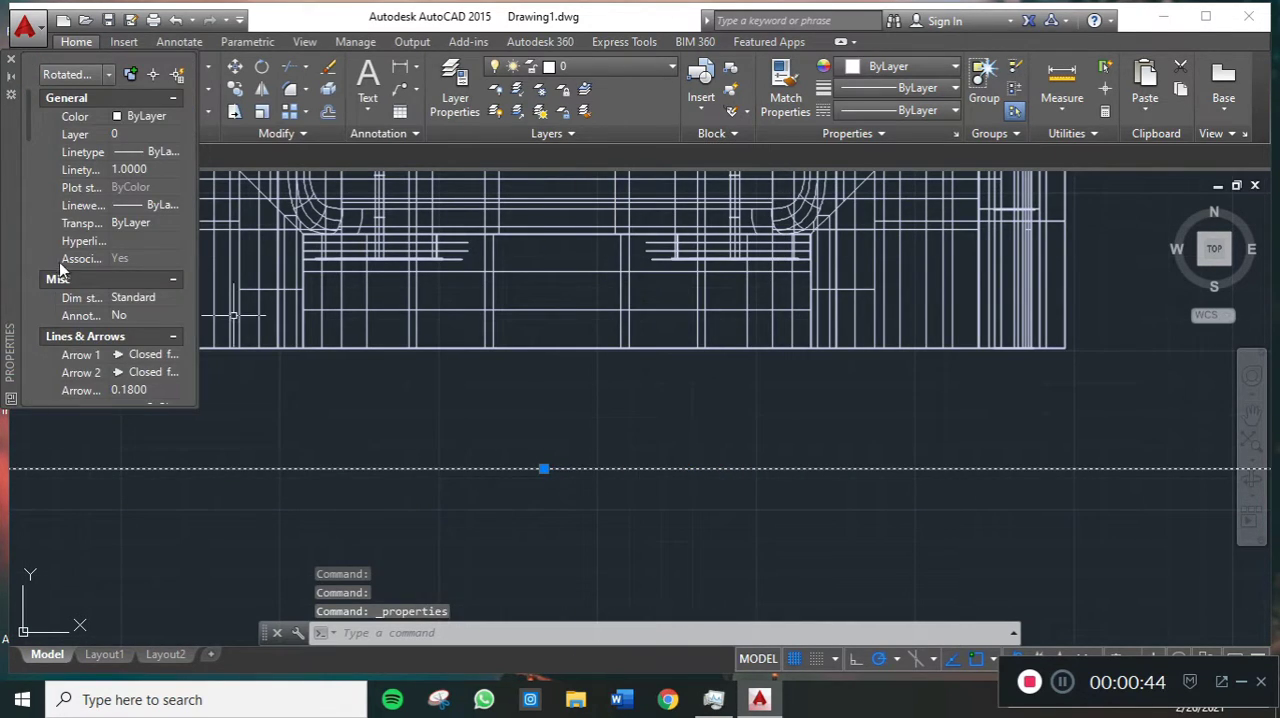
scroll(133, 375, down, 2)
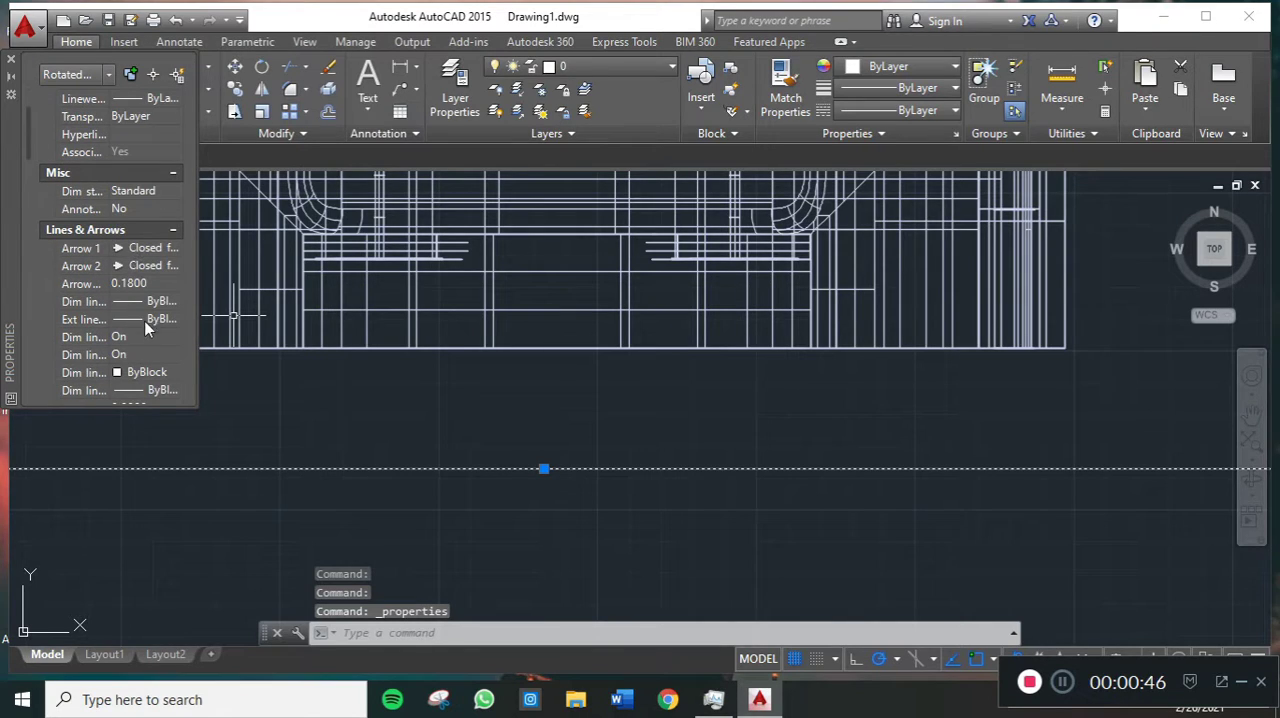
scroll(135, 285, down, 2)
scroll(129, 272, down, 4)
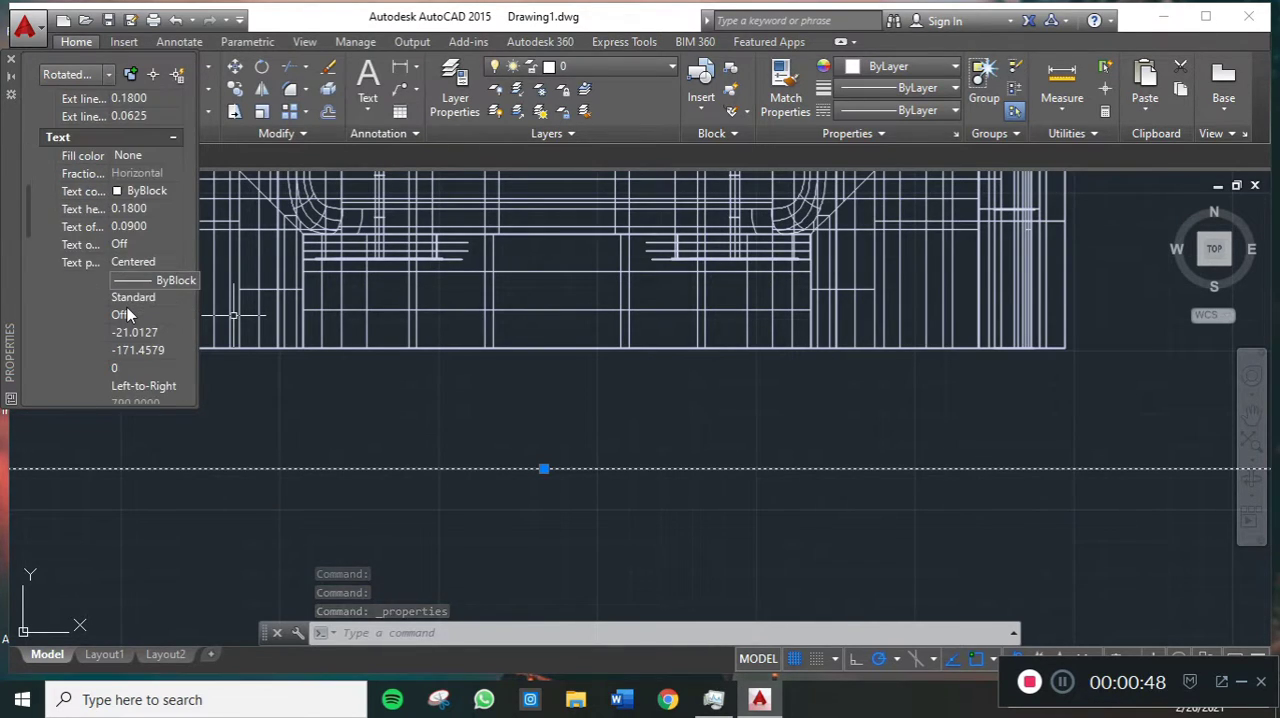
click(147, 208)
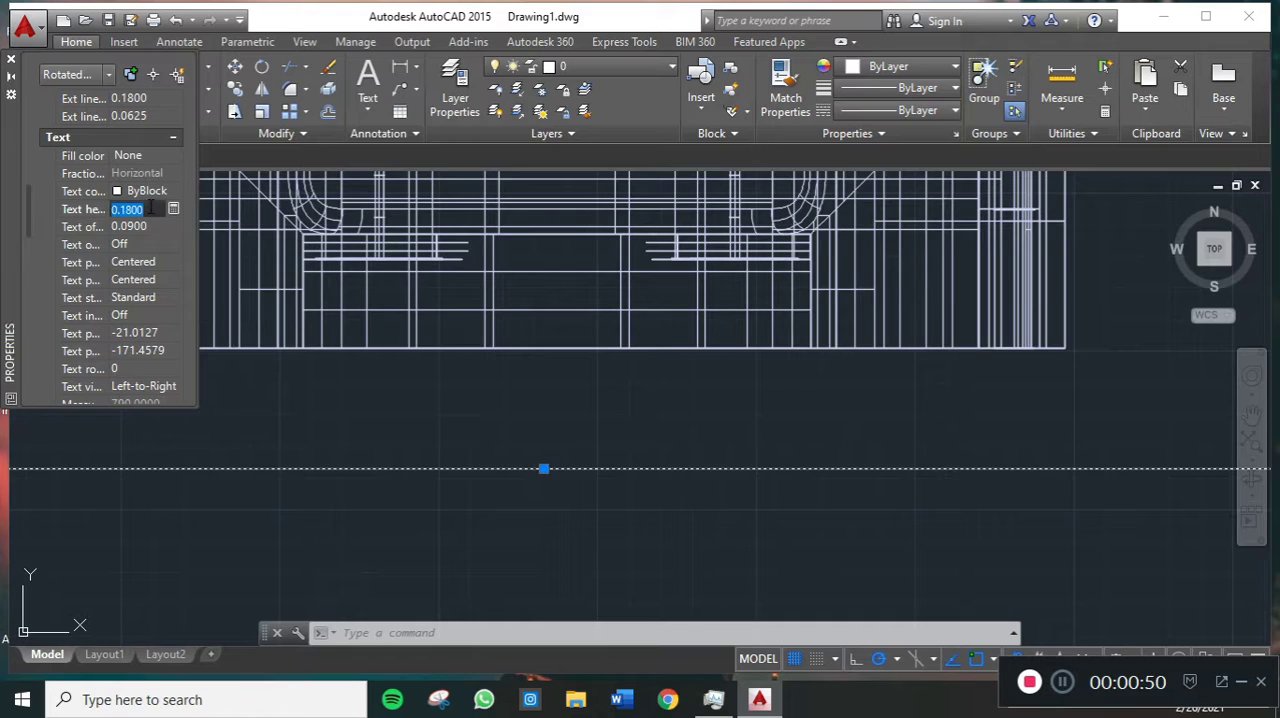
text(100)
key(Return)
key(Escape)
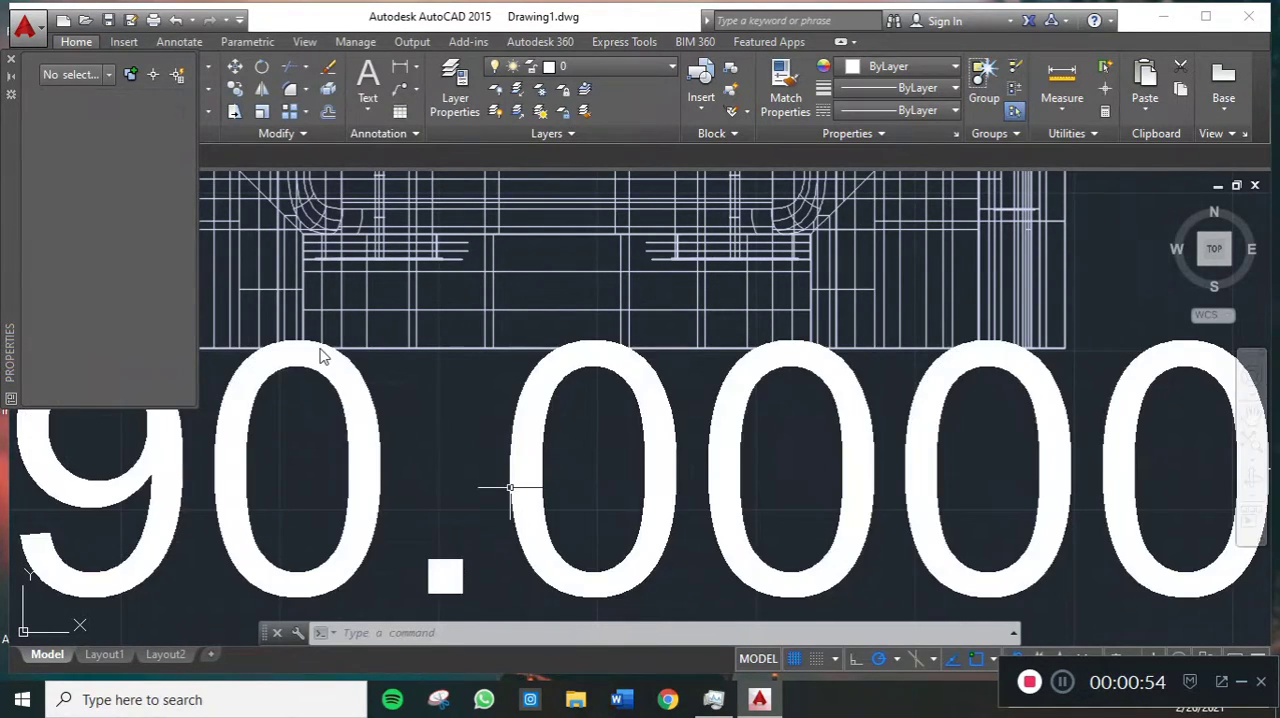
- Add a vertical linear dimension from the machine's uppermost tip to beneath its base, placing the dimension line to the right of the machine
scroll(321, 356, down, 5)
scroll(321, 356, up, 2)
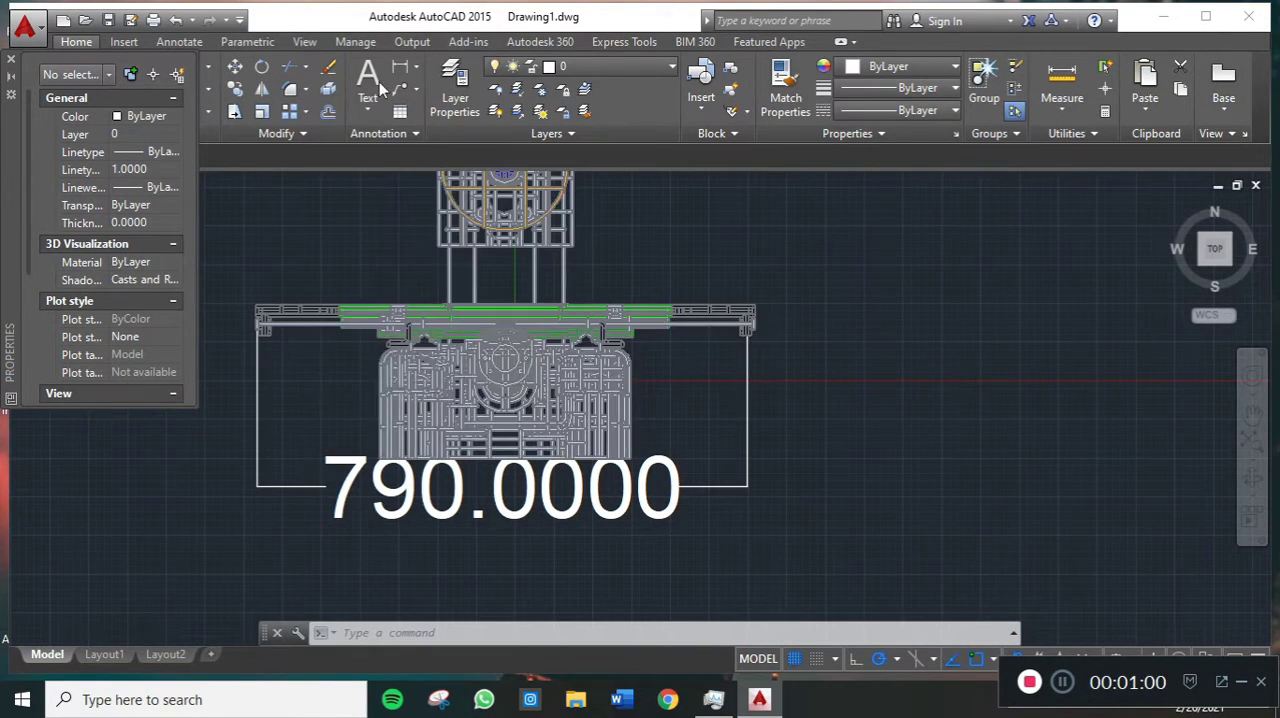
click(400, 67)
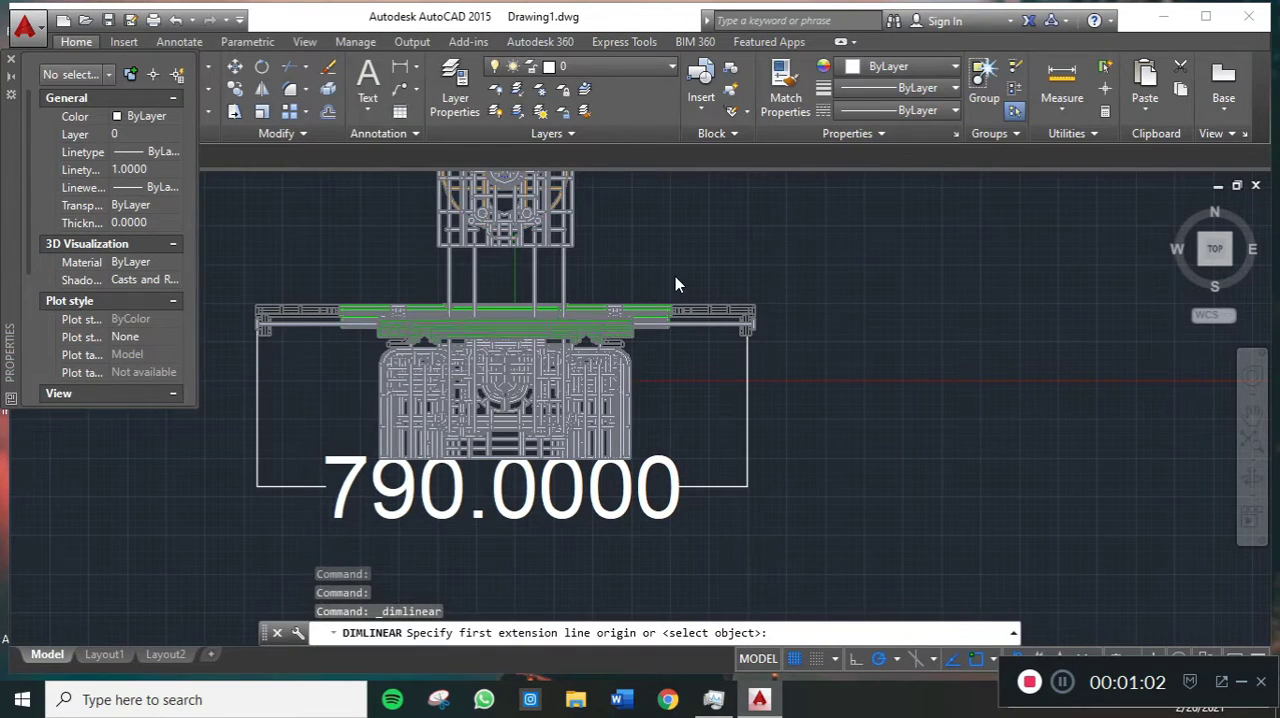
scroll(675, 285, down, 2)
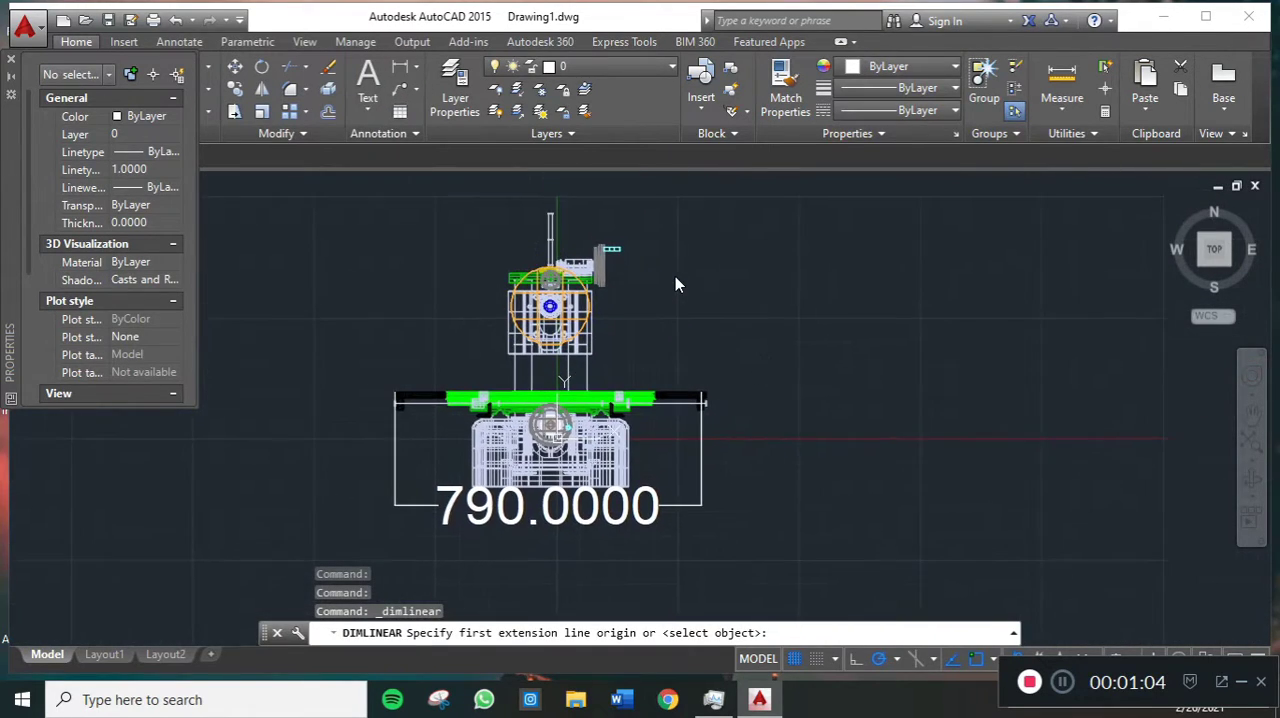
click(551, 214)
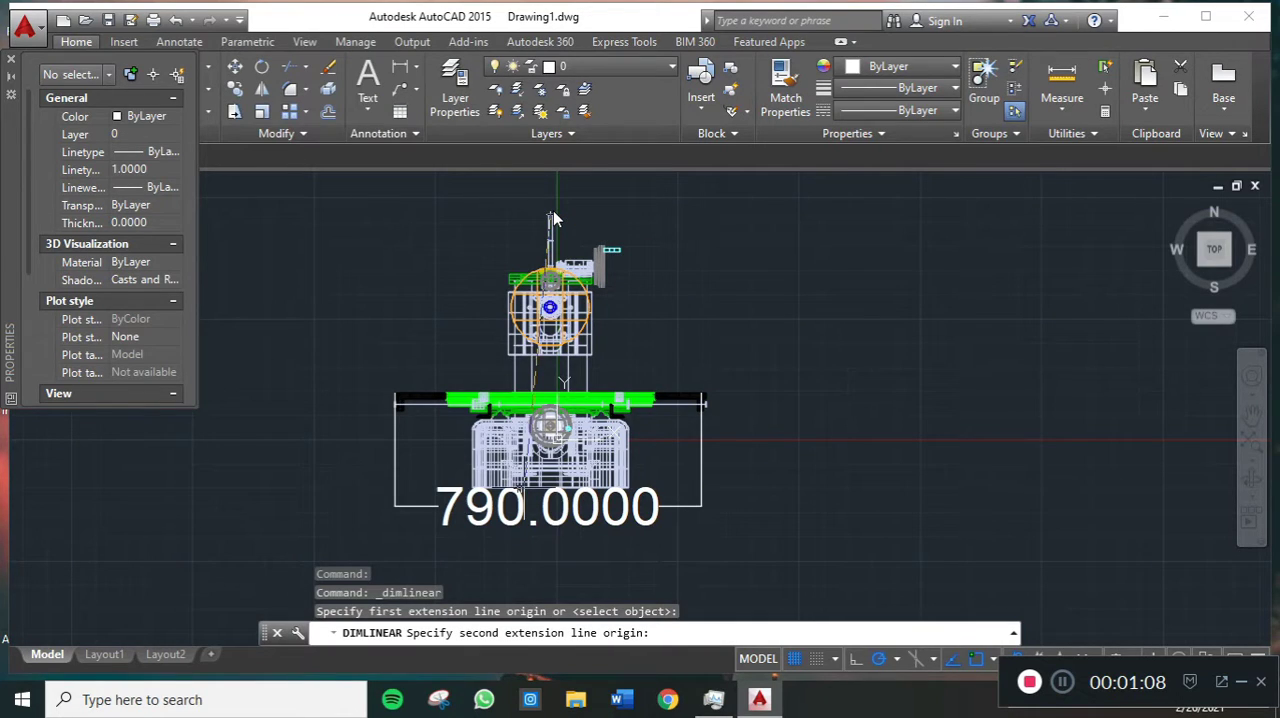
click(551, 500)
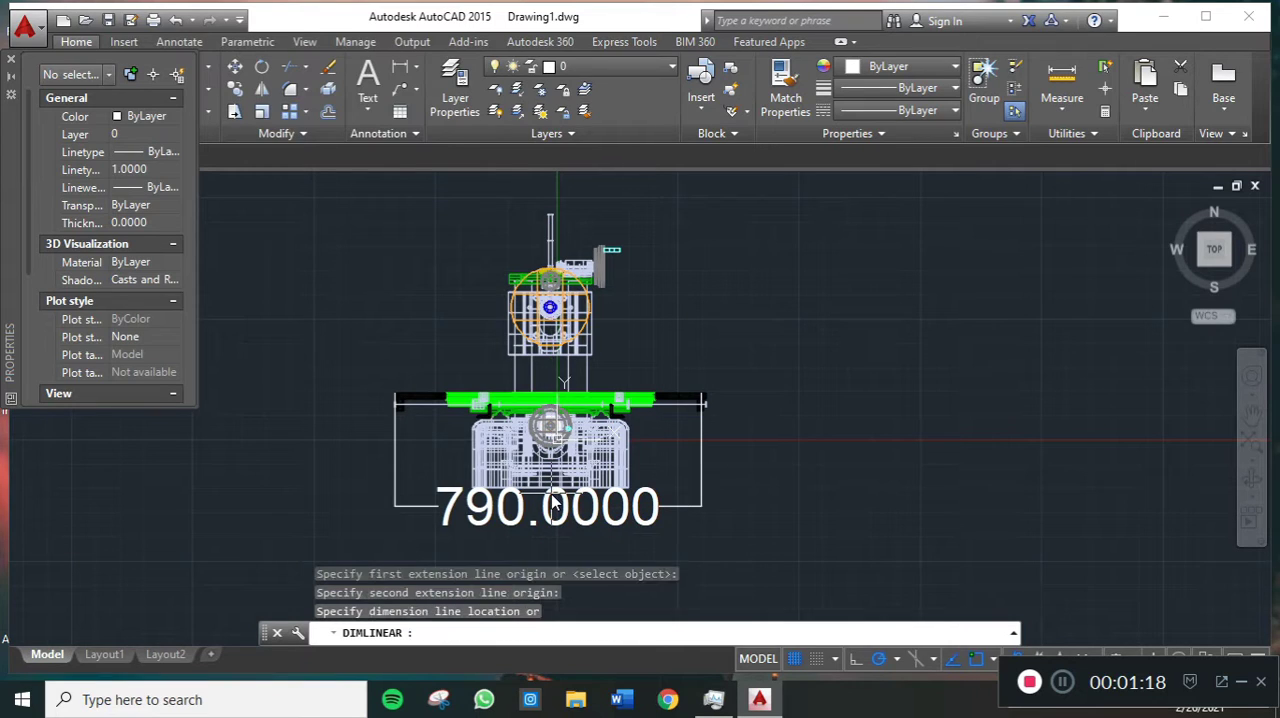
click(790, 420)
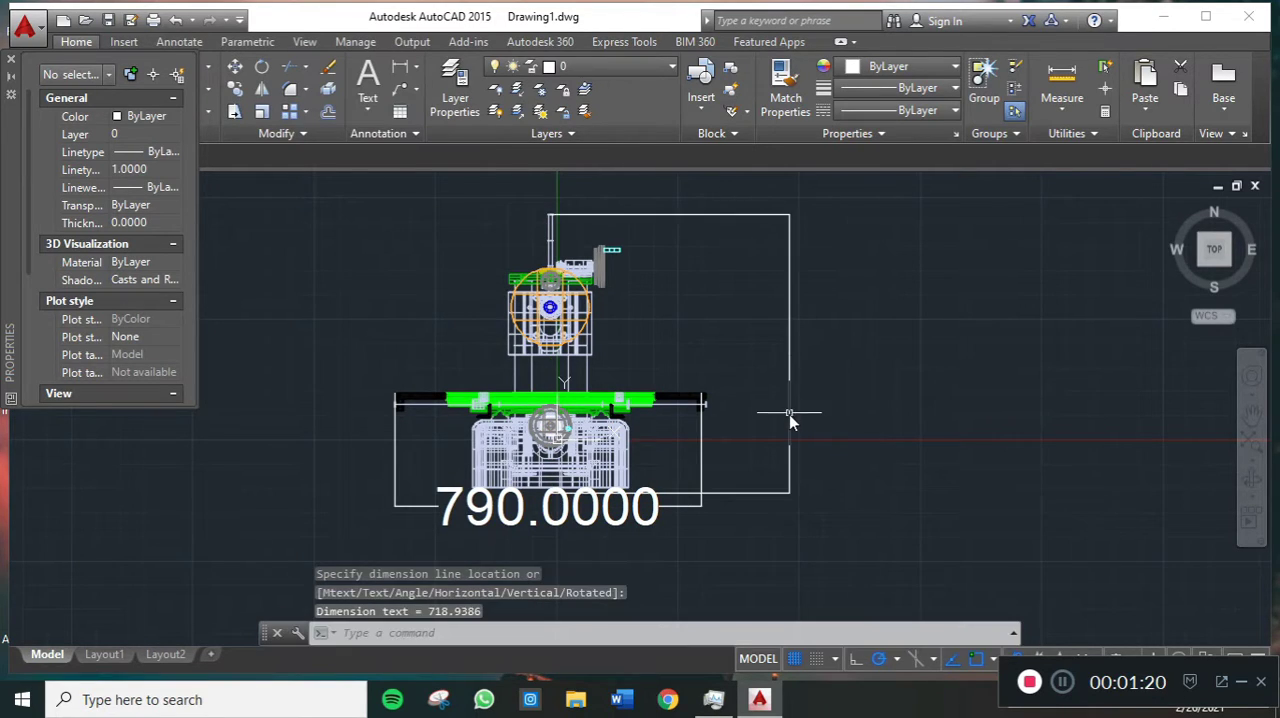
key(Escape)
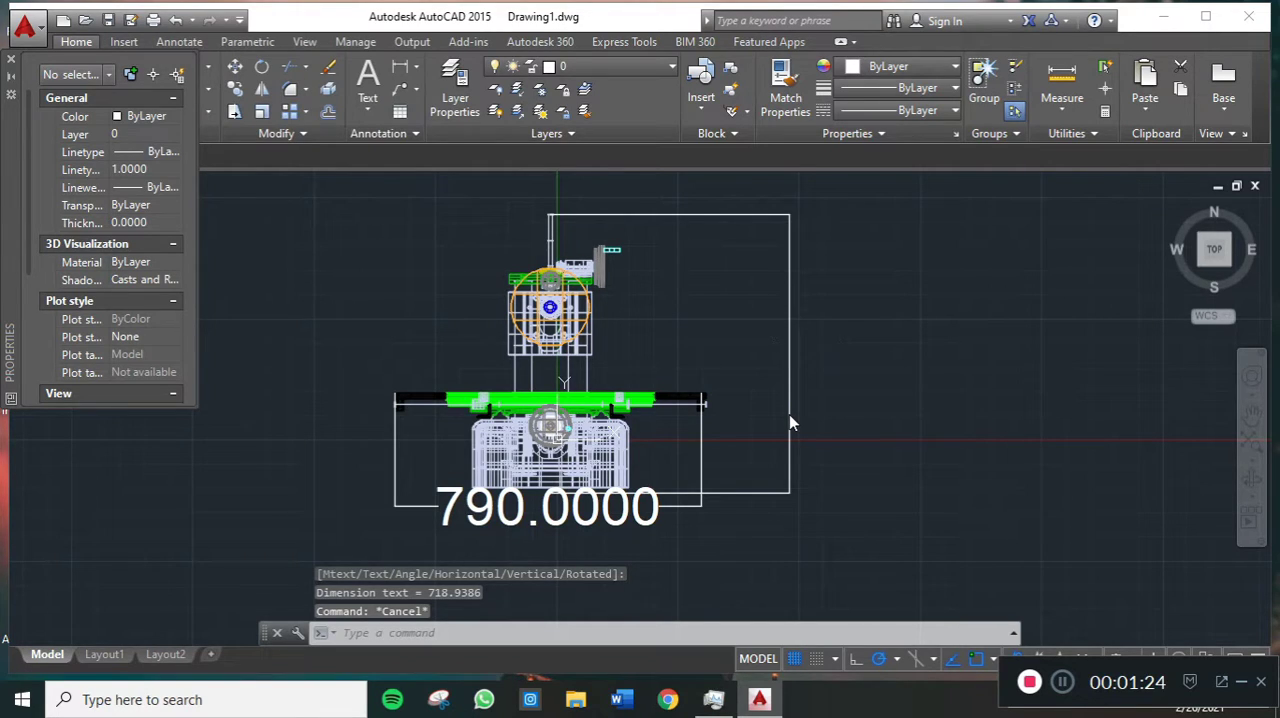
key(Escape)
- Set the text height of the vertical dimension beside the machine to 100
click(790, 350)
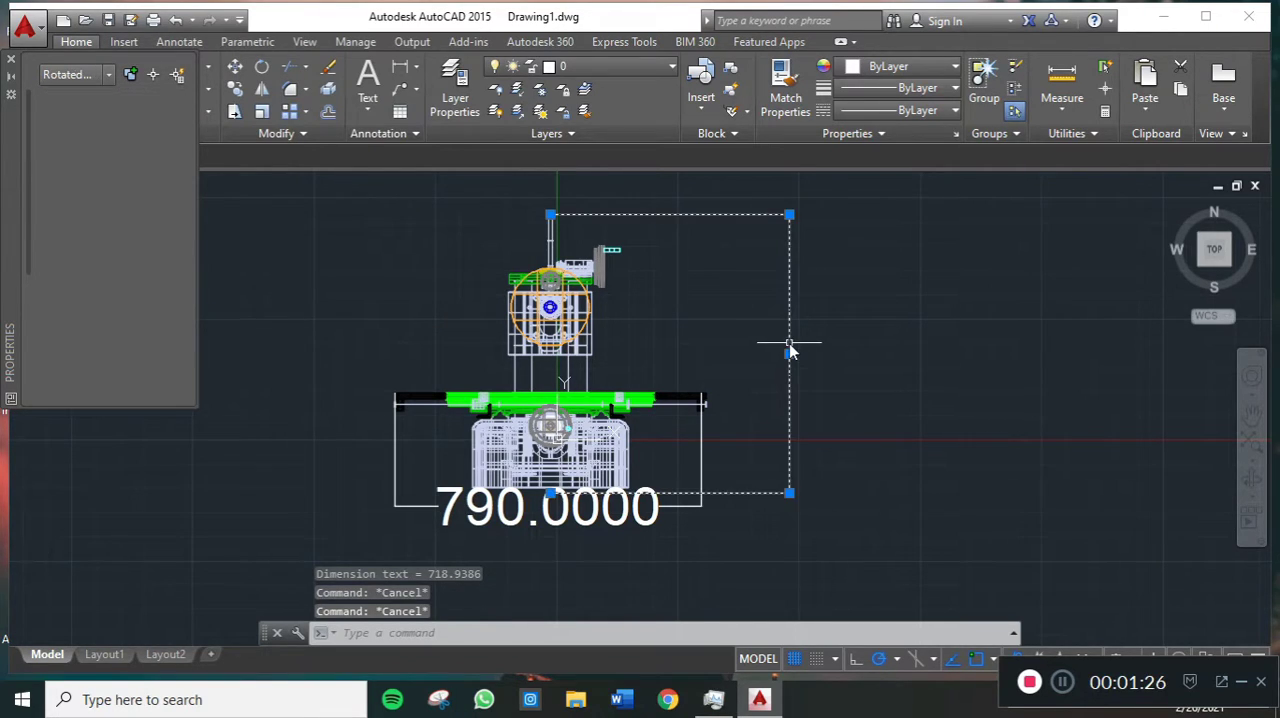
right_click(790, 352)
click(153, 316)
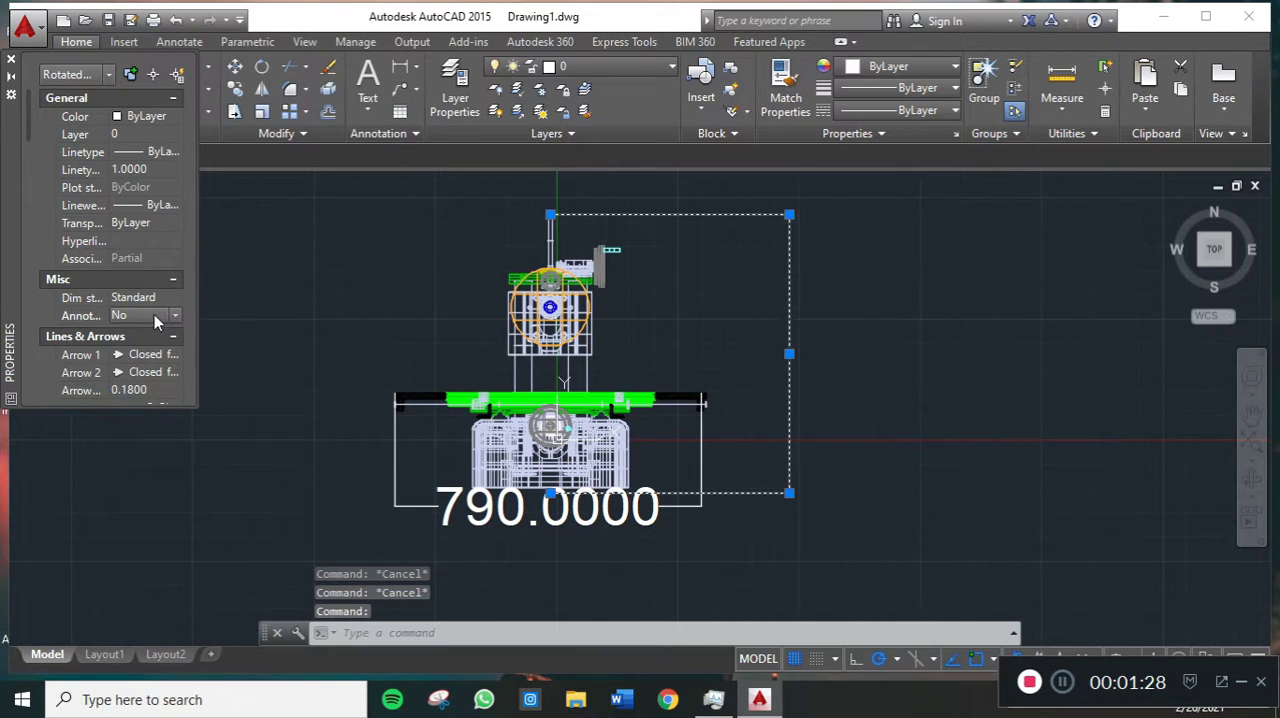
scroll(168, 356, down, 1)
scroll(168, 356, down, 10)
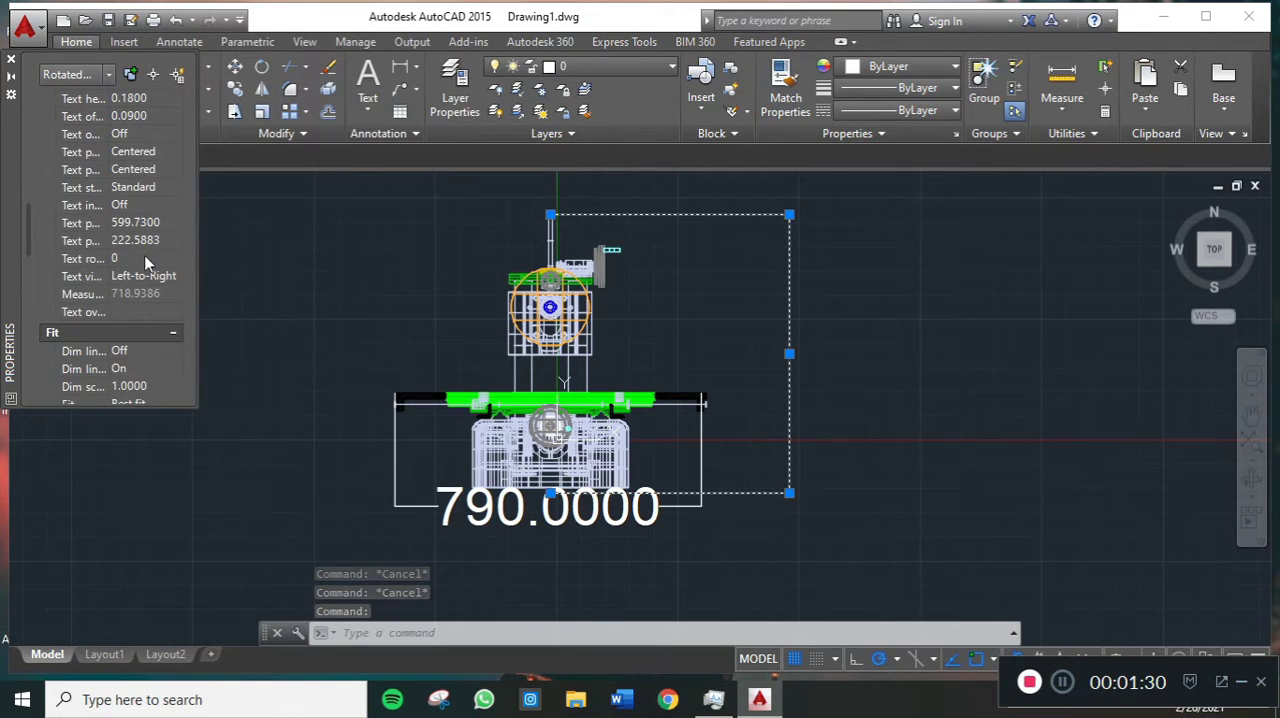
scroll(145, 240, down, 7)
scroll(142, 235, up, 12)
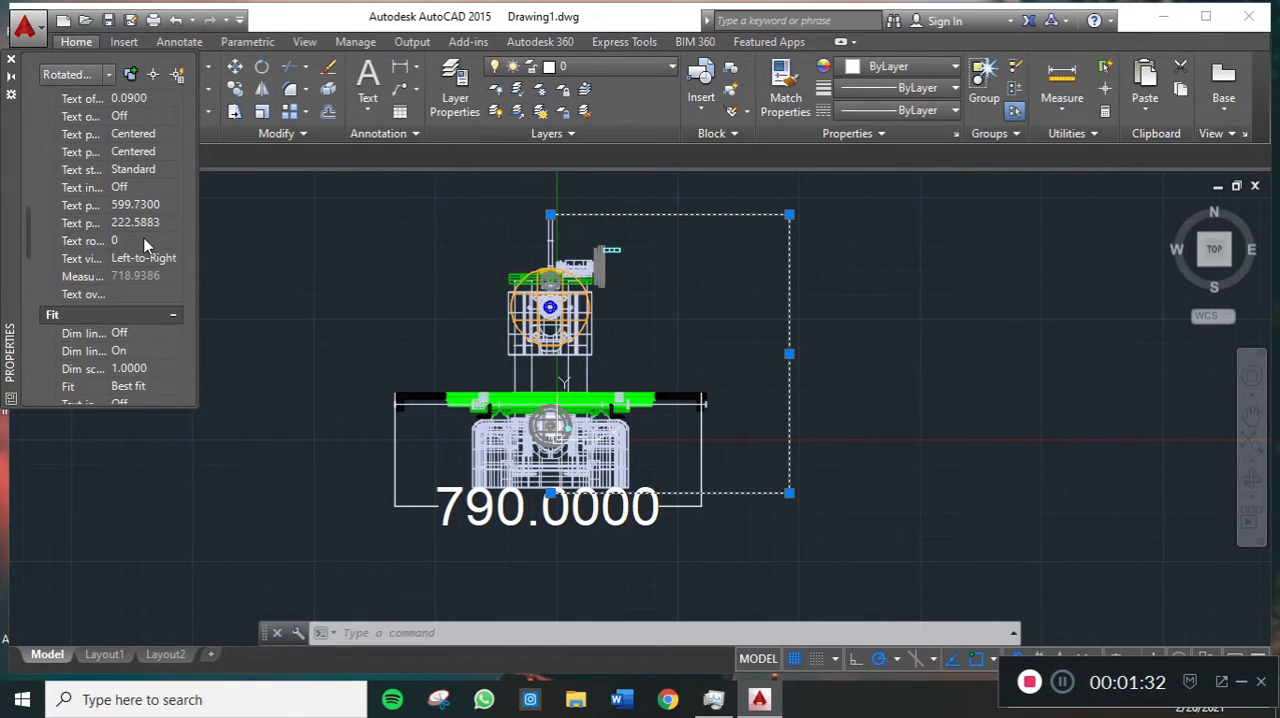
click(152, 192)
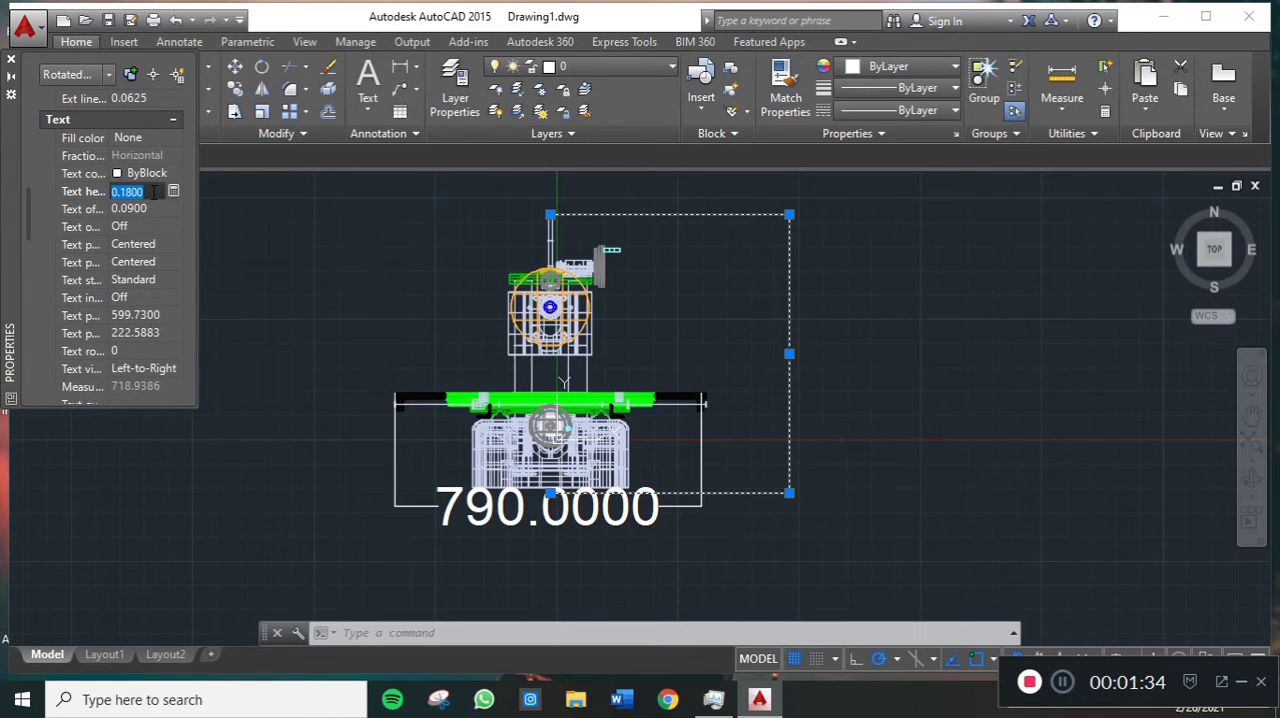
text(100)
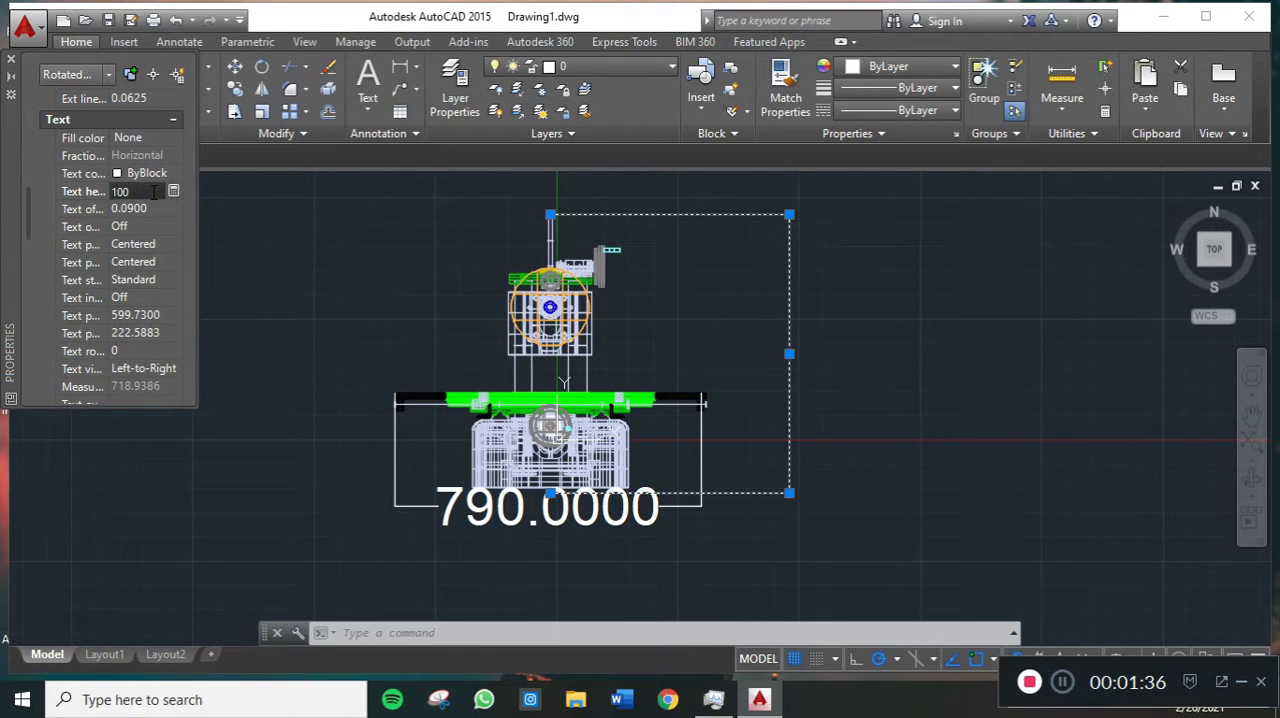
key(Tab)
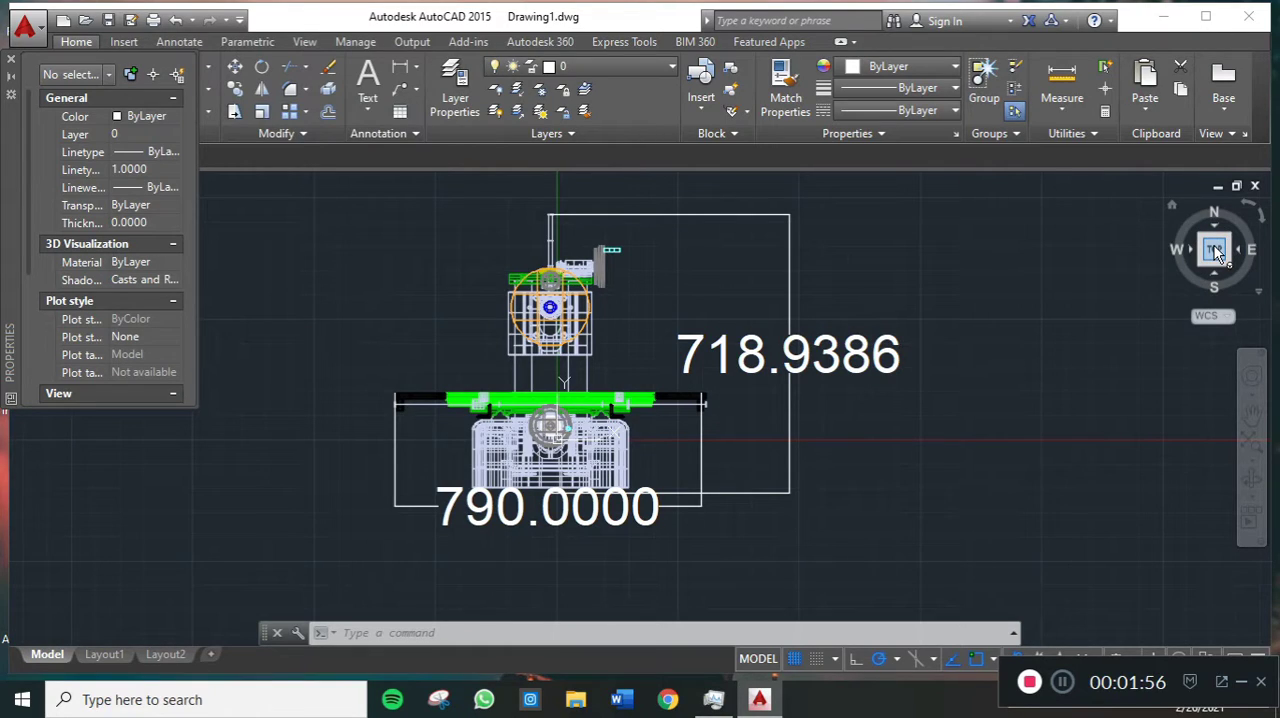
- Inspect the machine and the rectangle in the isometric, front and right views
click(1173, 206)
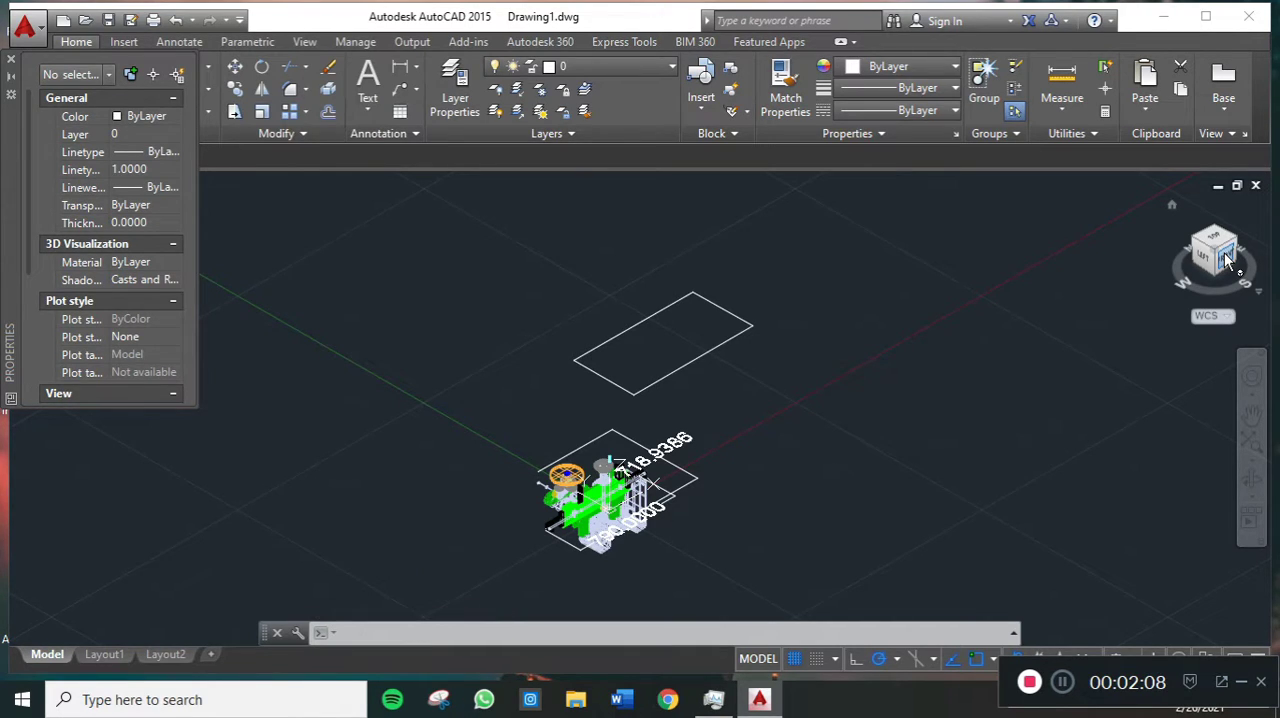
click(1224, 252)
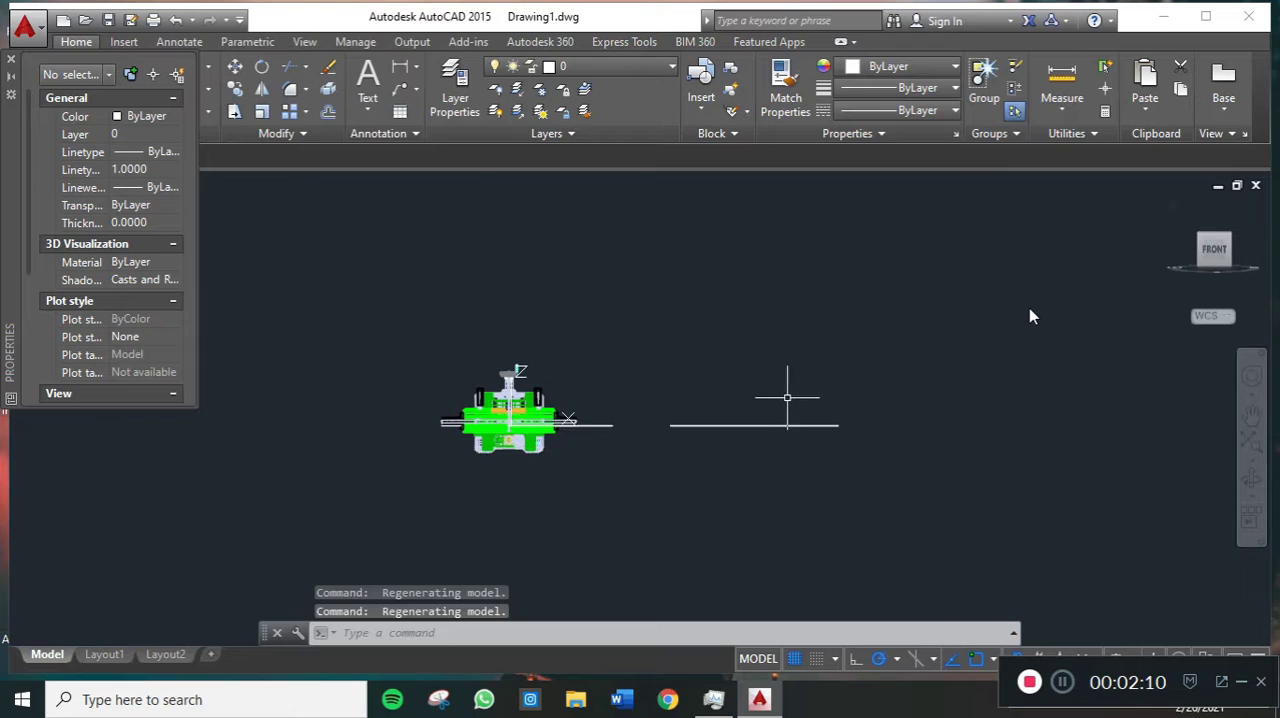
click(1237, 255)
click(1240, 248)
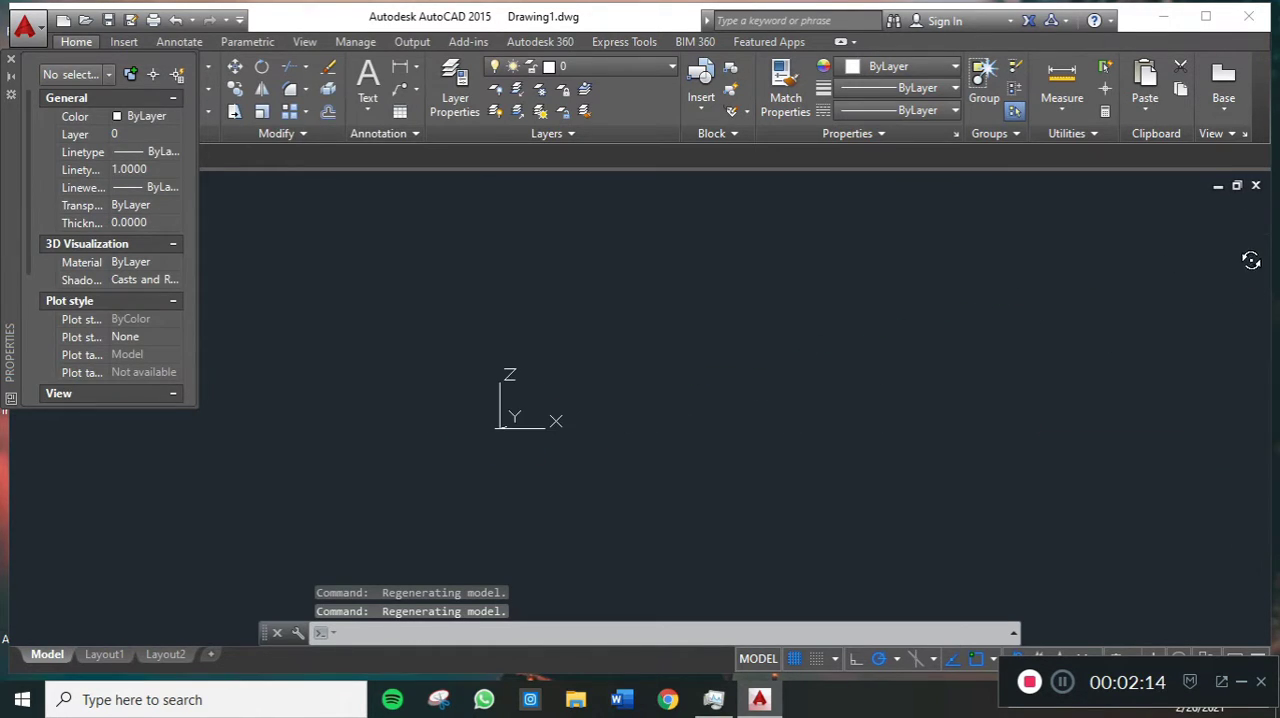
drag(1228, 255, 1240, 262)
click(1228, 252)
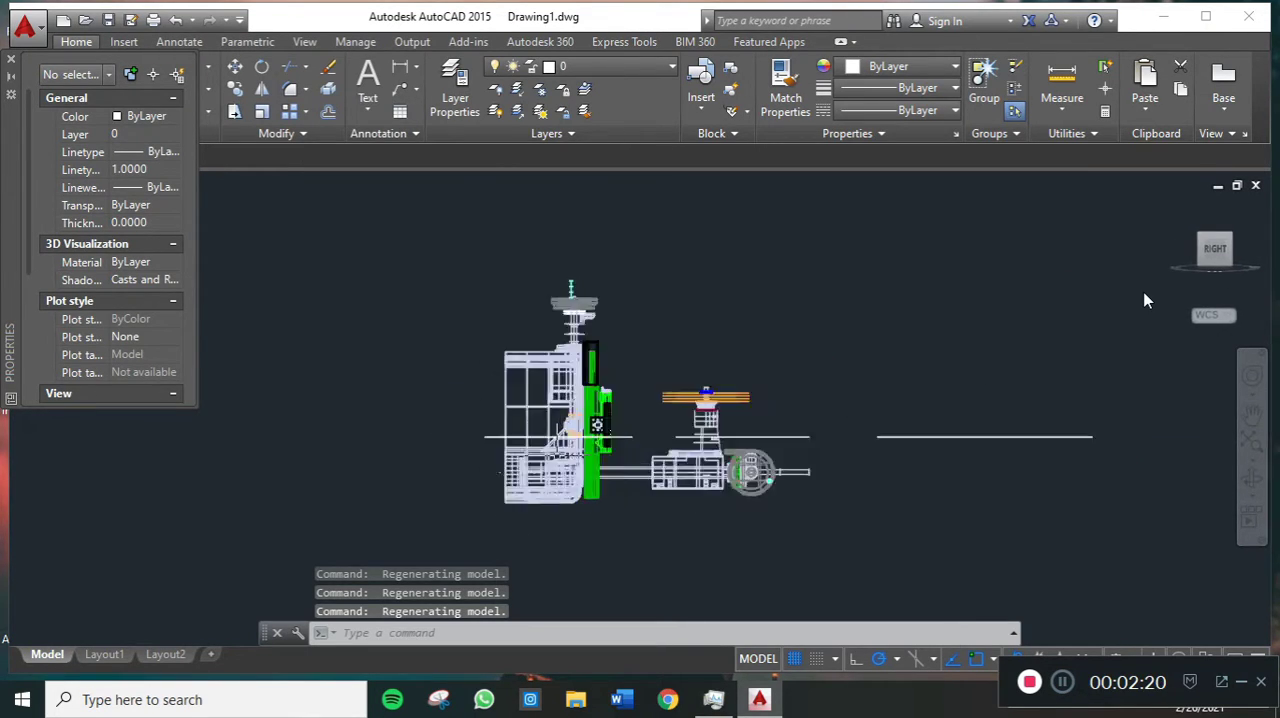
scroll(543, 423, down, 2)
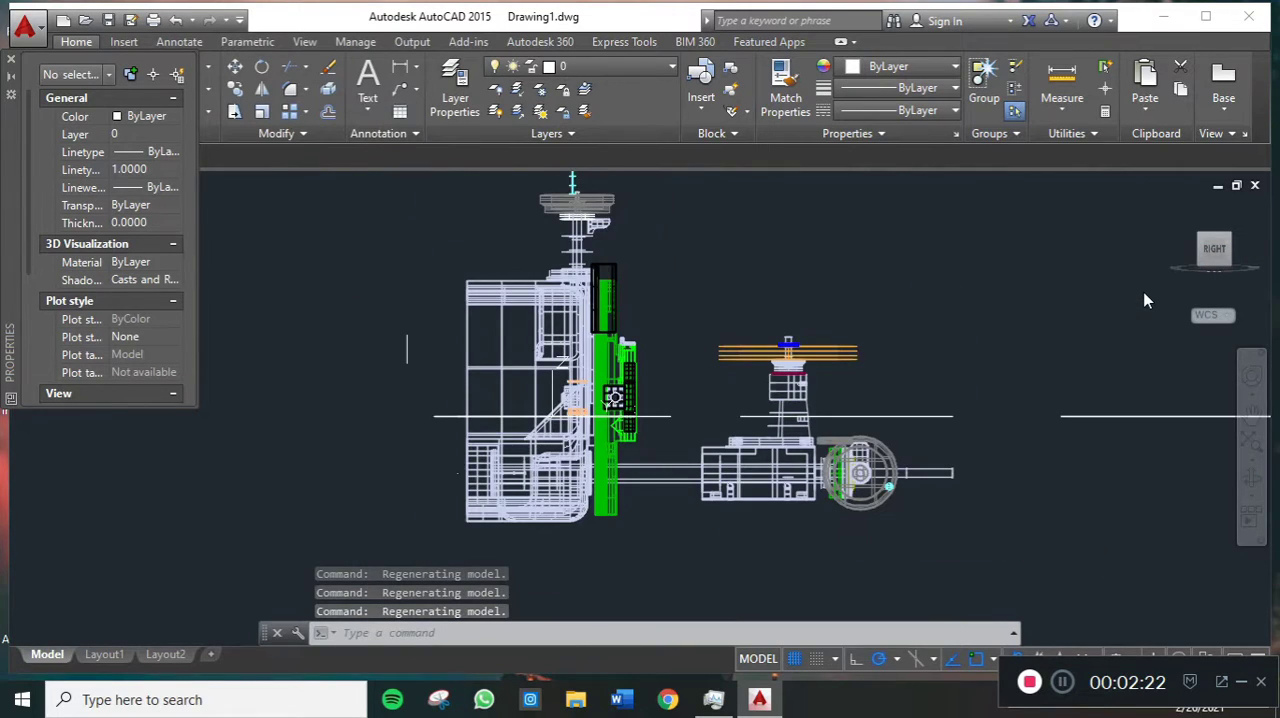
click(400, 68)
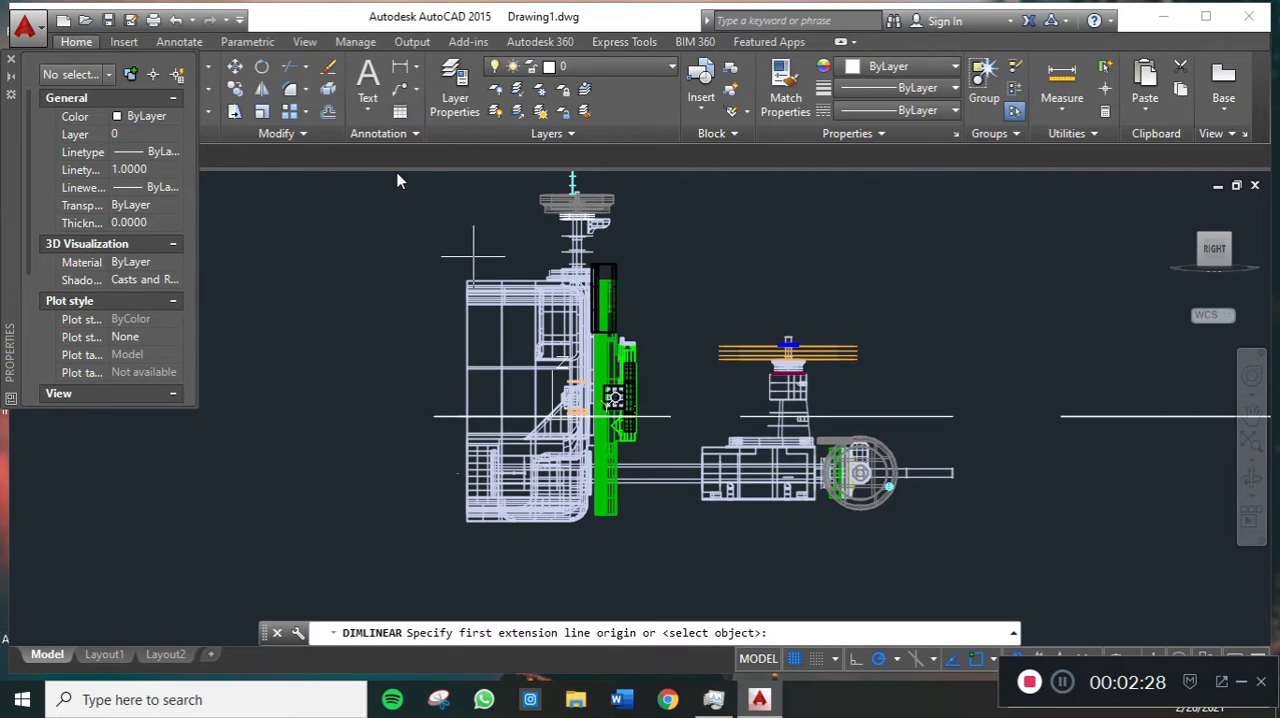
scroll(458, 268, up, 2)
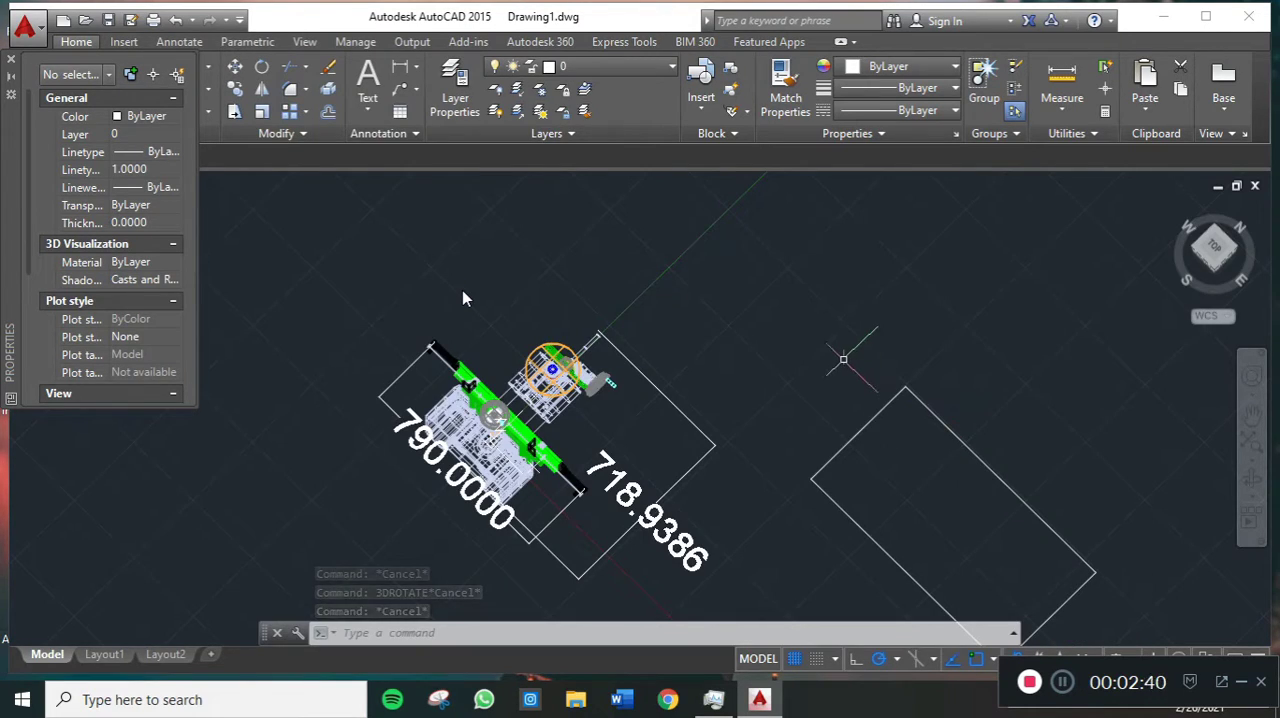
scroll(654, 358, up, 2)
middle_drag(687, 361, 752, 273)
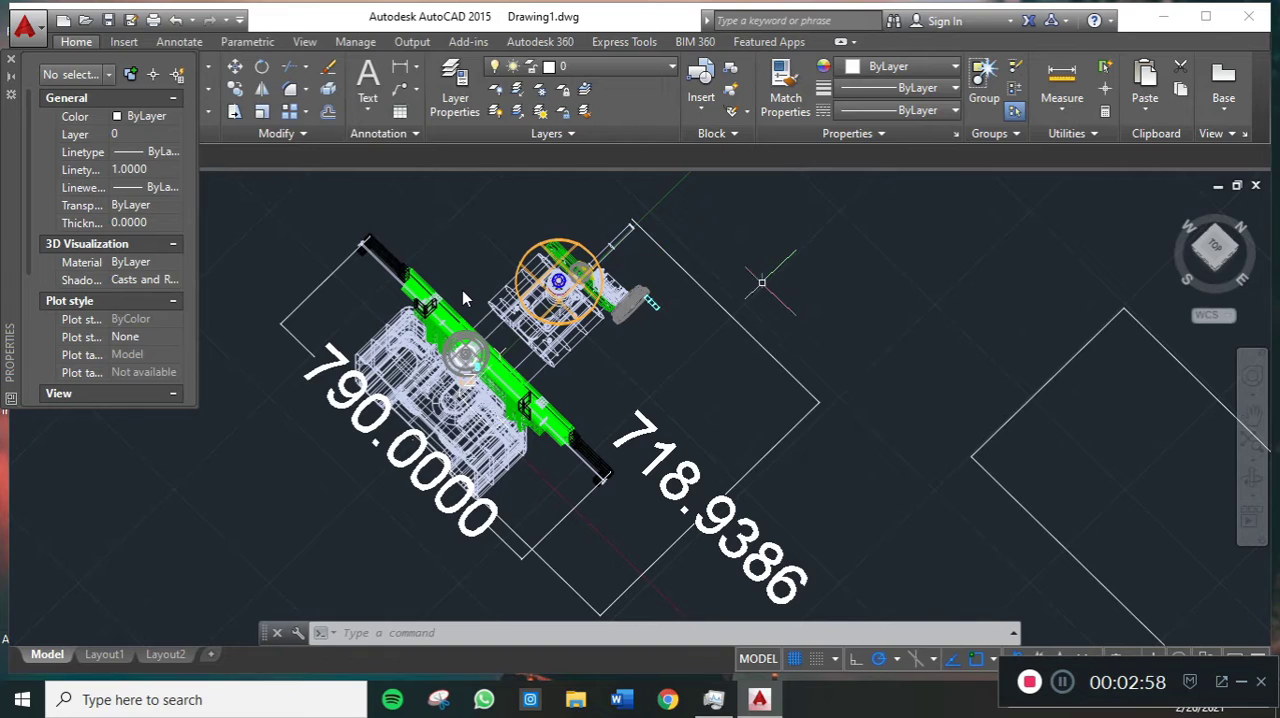
text(ro)
key(Return)
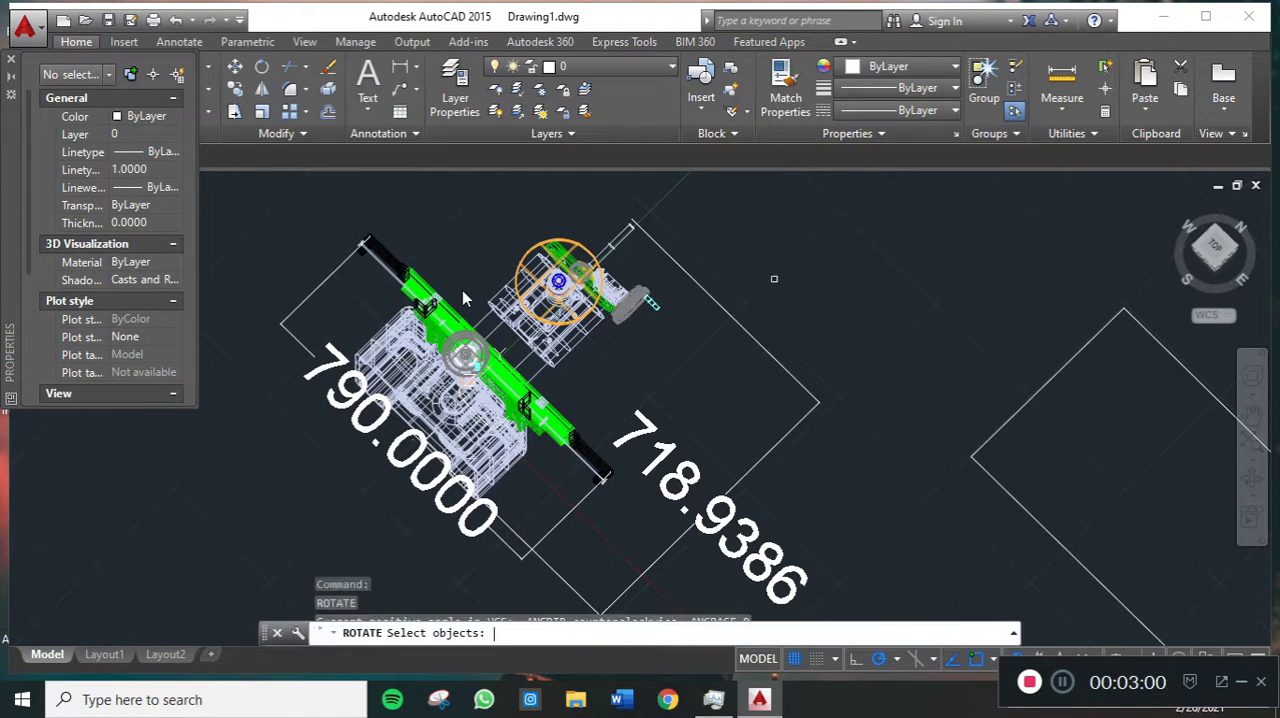
key(Escape)
key(Escape)
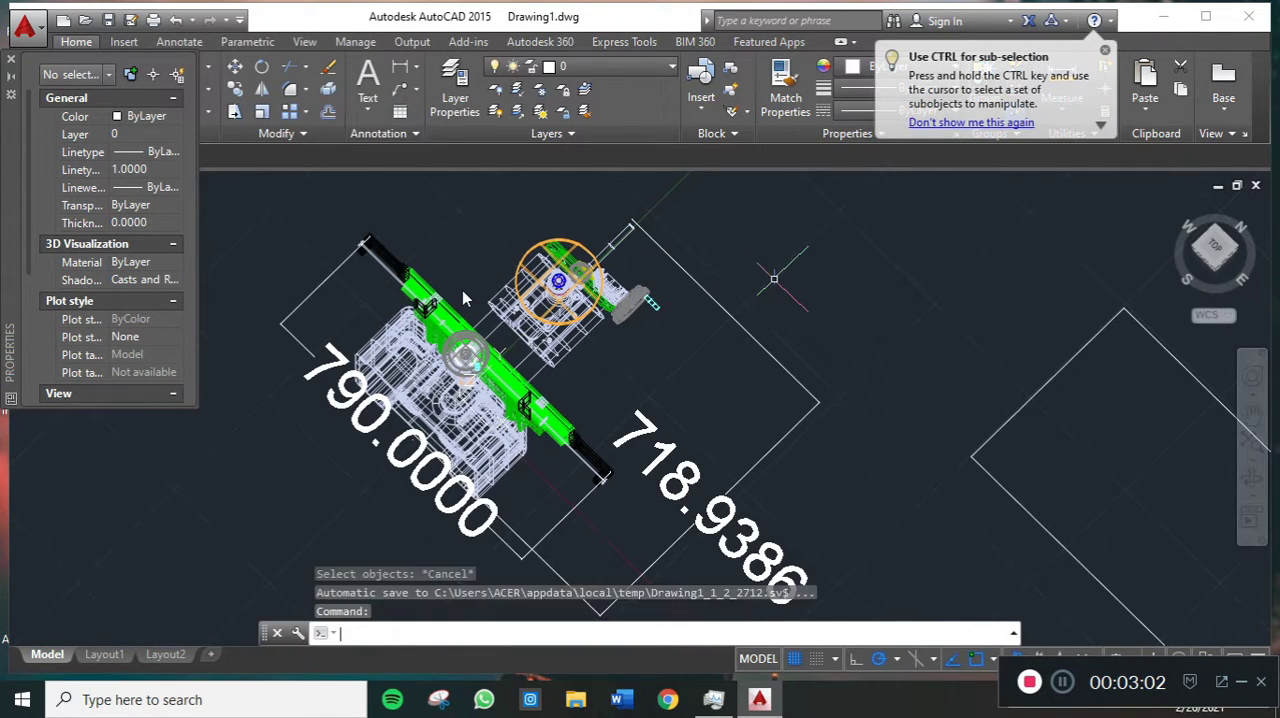
text(3Dr)
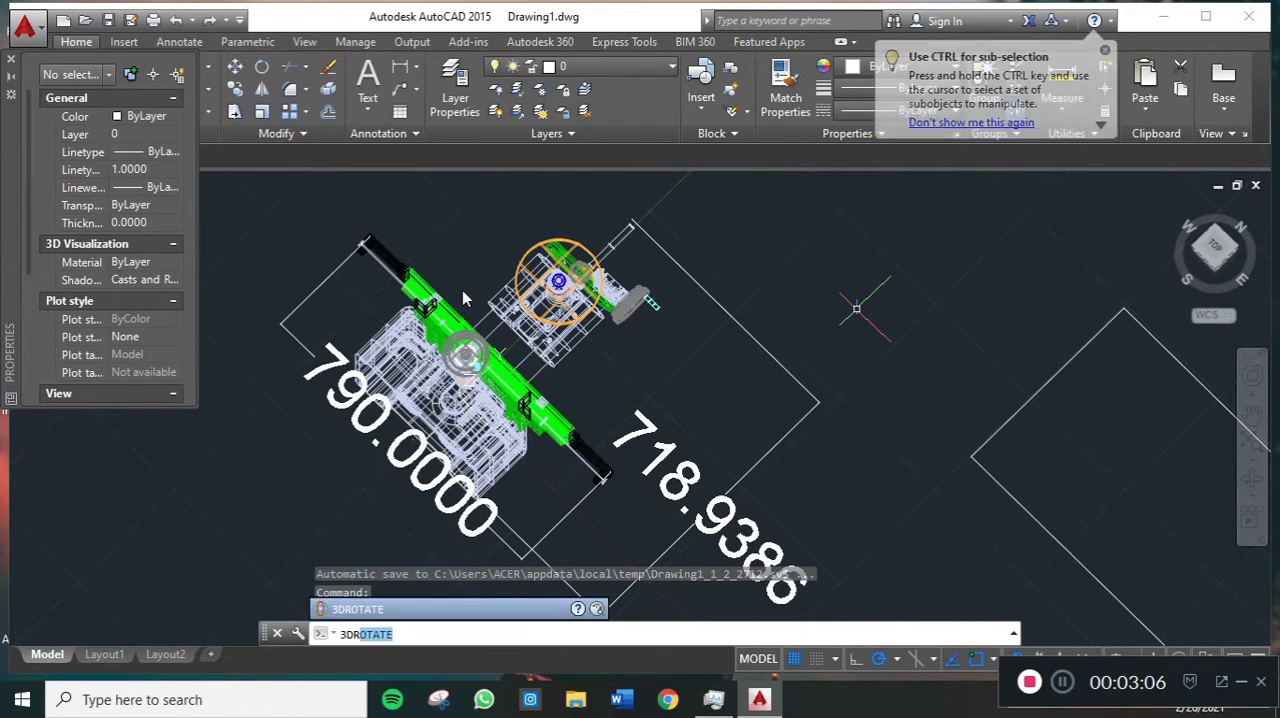
click(485, 612)
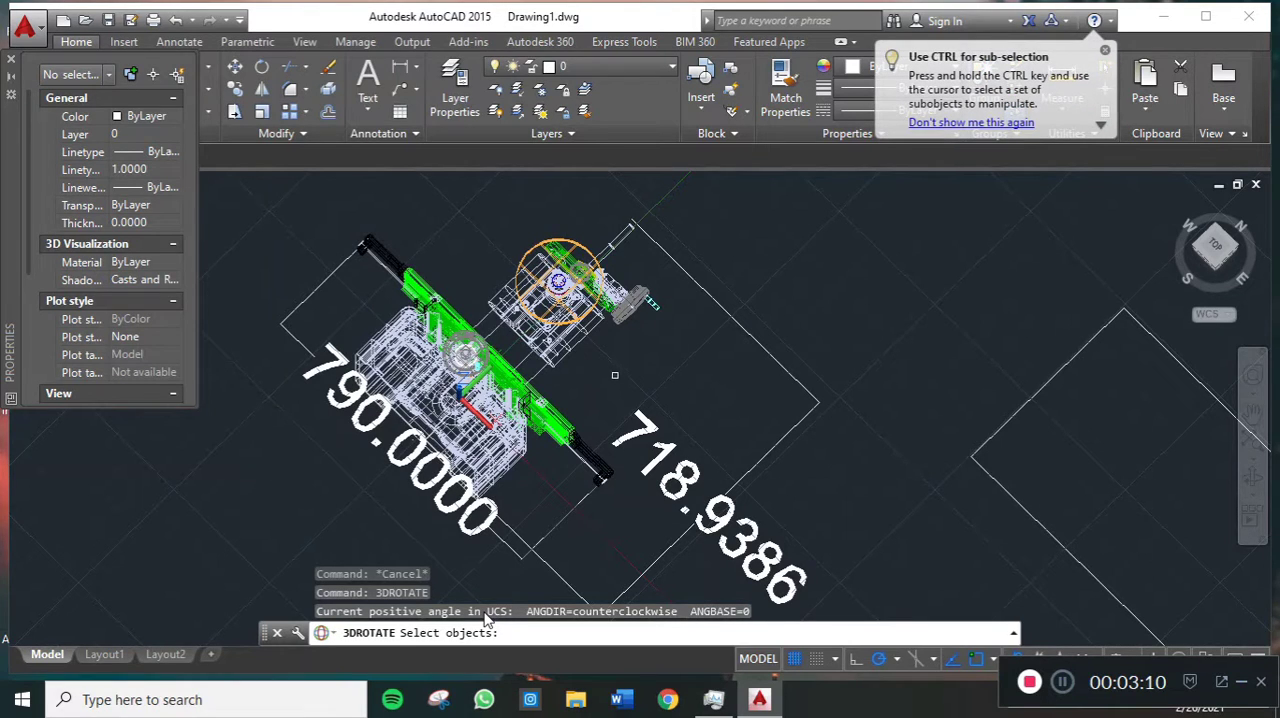
scroll(842, 357, up, 1)
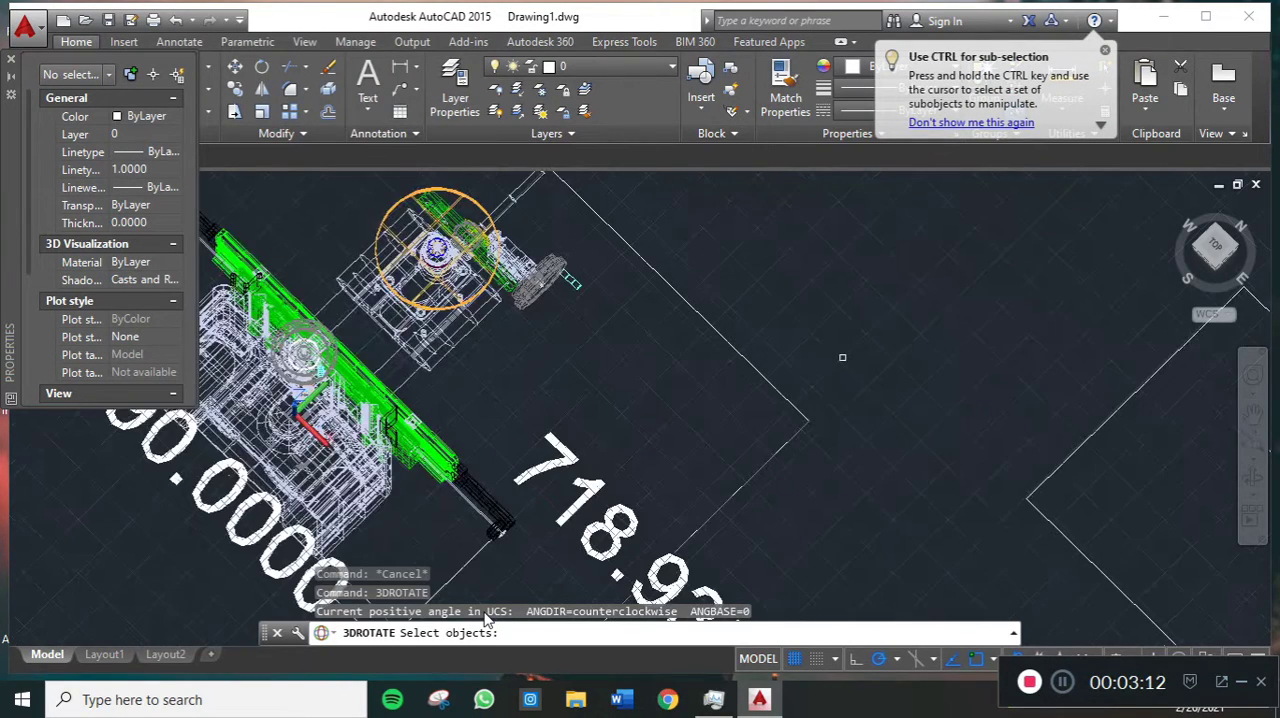
scroll(671, 399, down, 1)
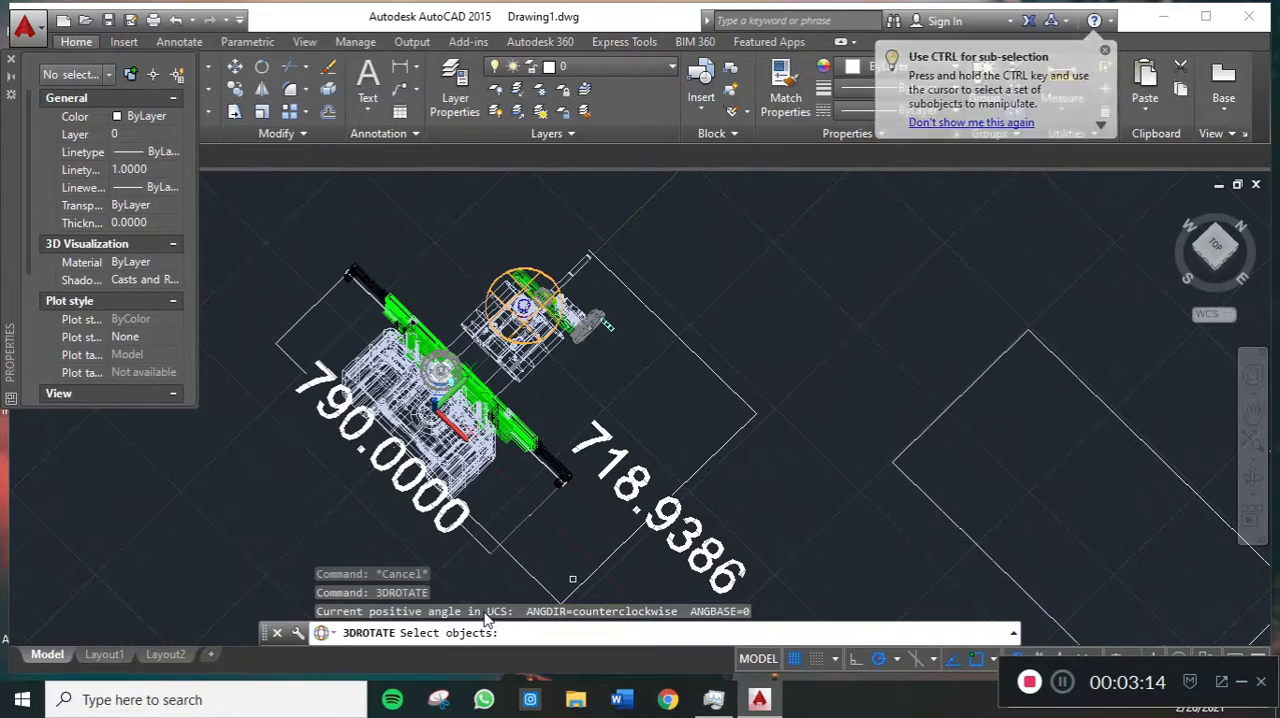
scroll(520, 490, up, 1)
scroll(557, 425, up, 3)
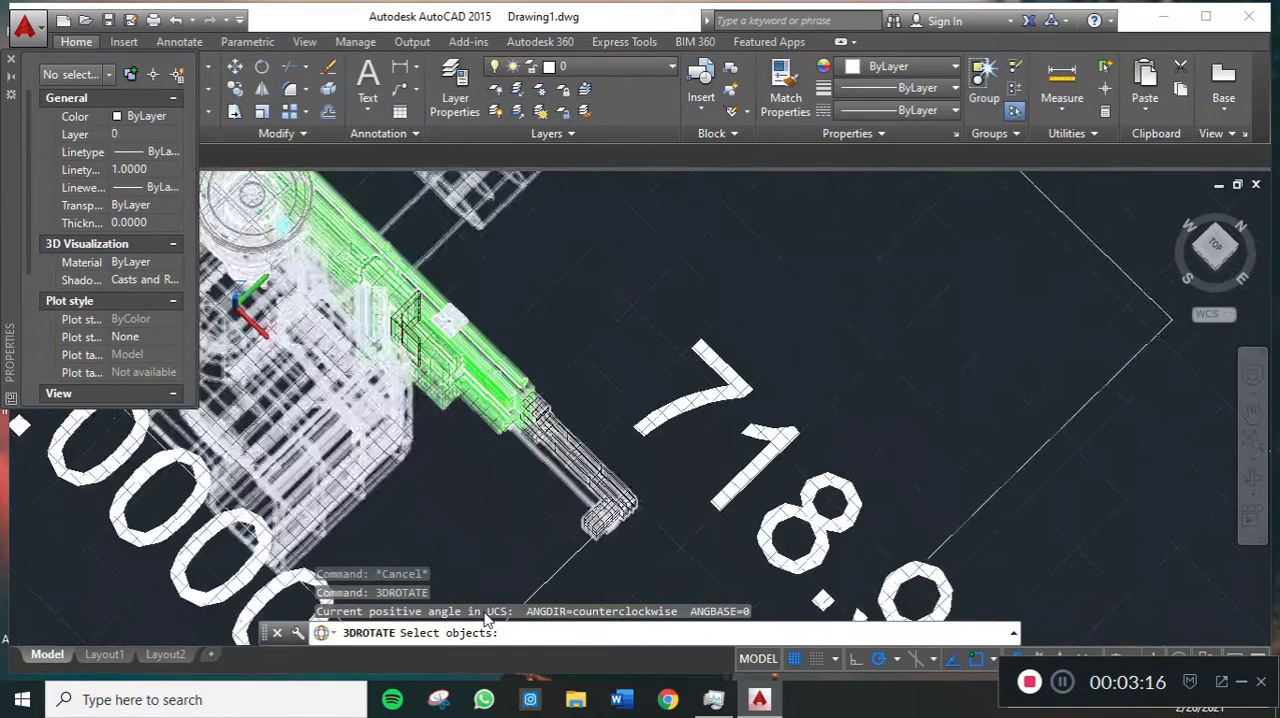
middle_drag(652, 346, 737, 352)
scroll(673, 346, down, 4)
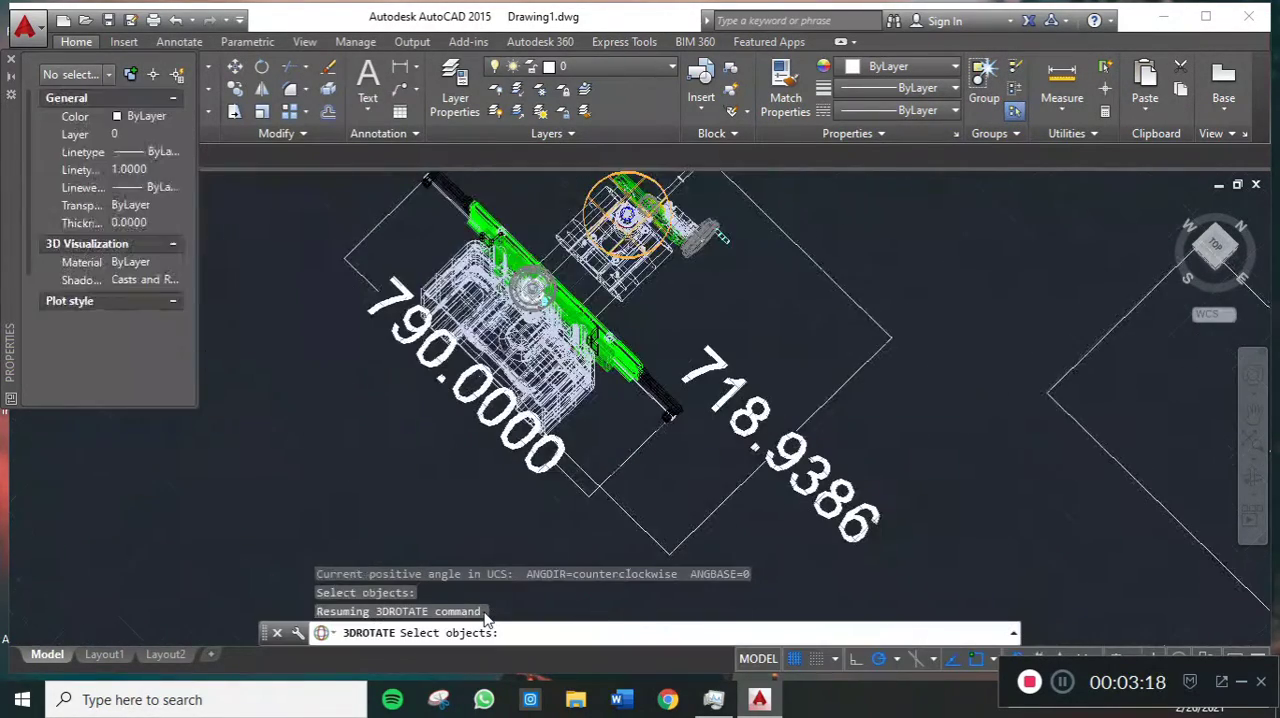
scroll(601, 311, down, 2)
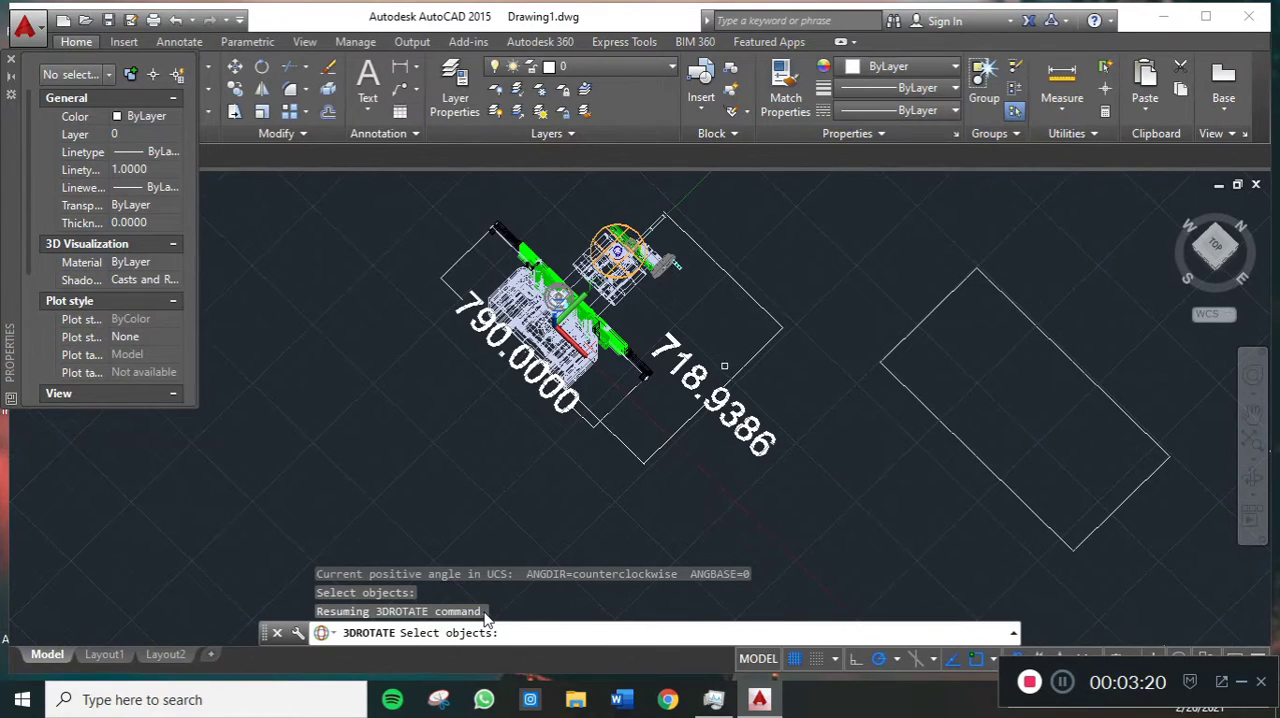
middle_drag(953, 391, 929, 480)
key(Escape)
key(Escape)
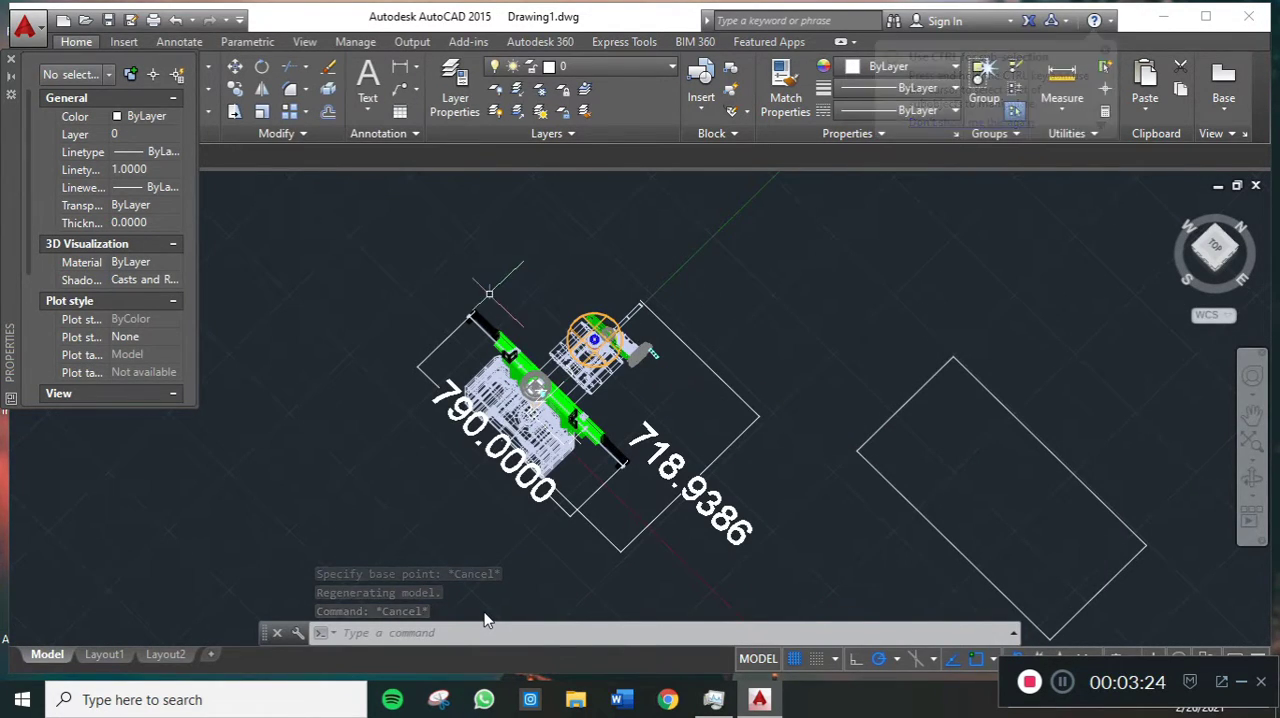
scroll(483, 292, up, 2)
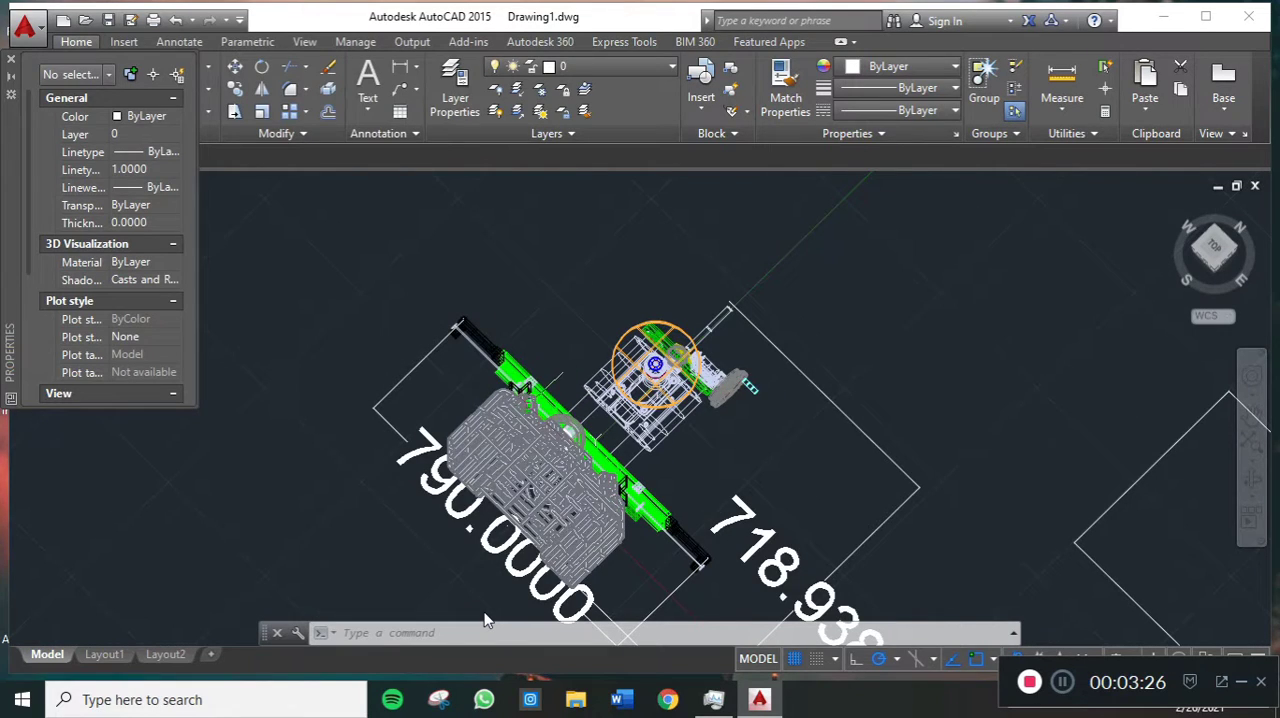
click(531, 418)
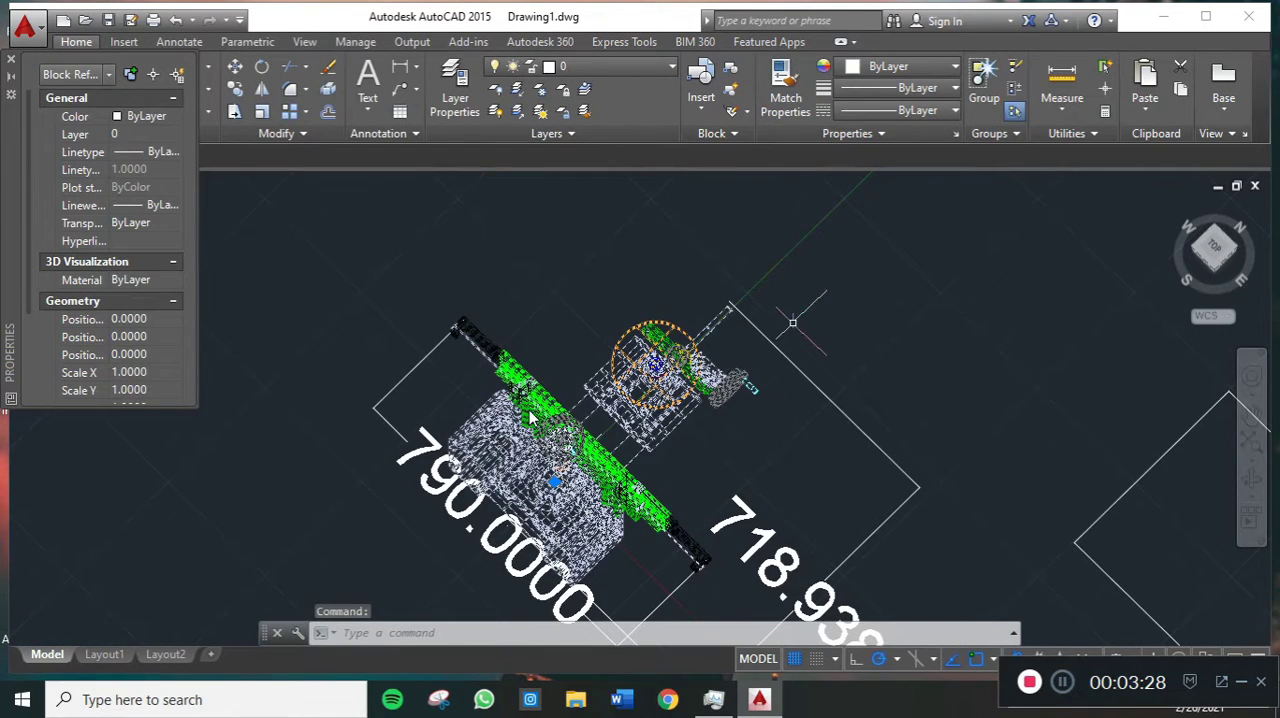
text(3Dr)
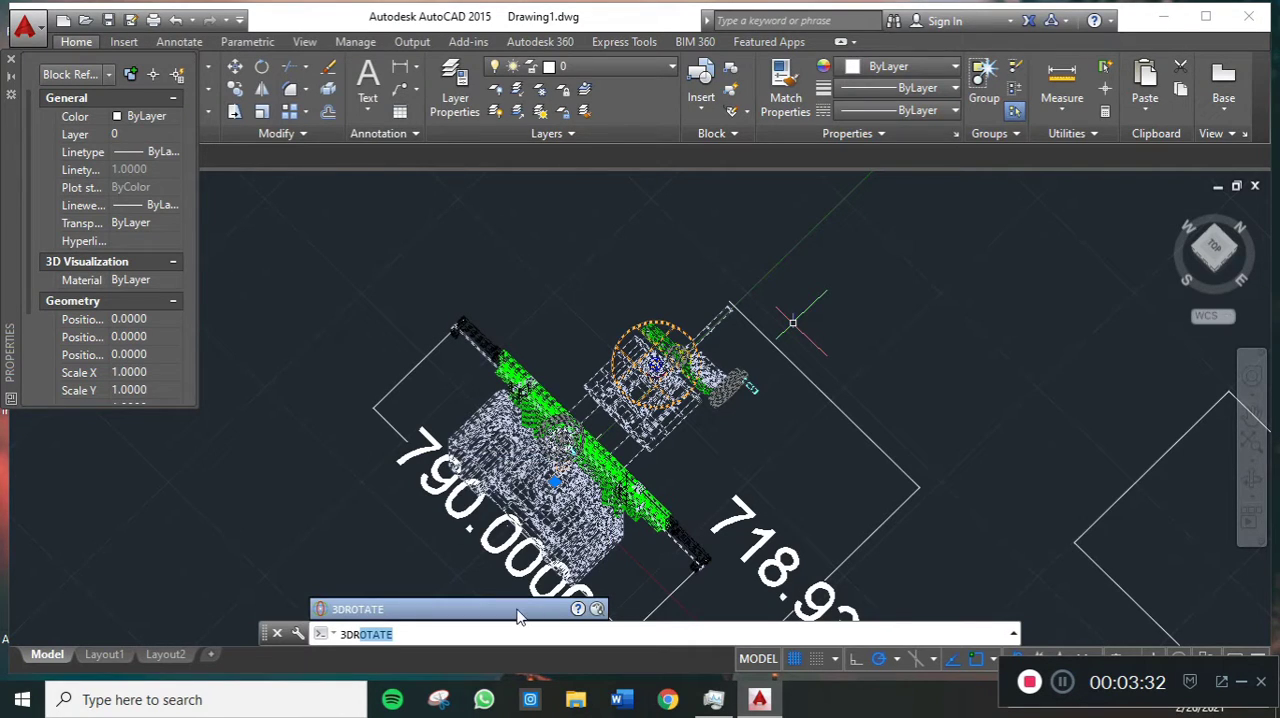
key(Return)
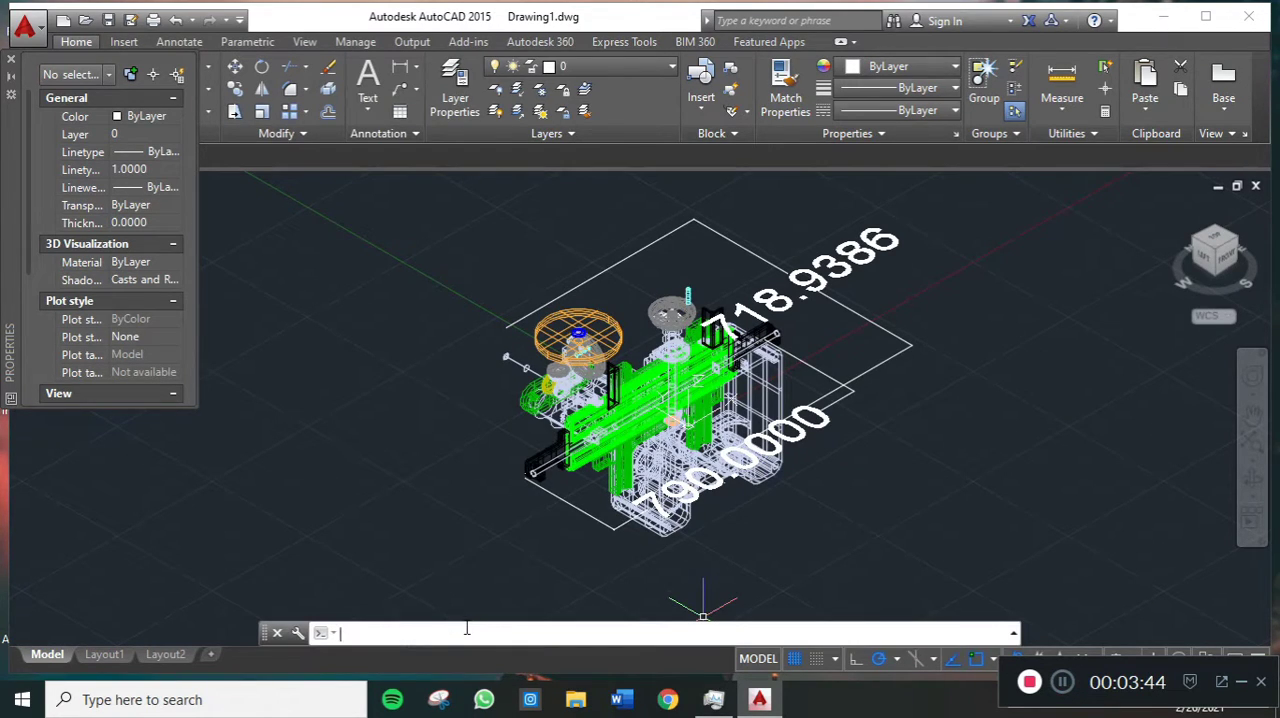
- Rotate the imported machine block in 3D about the X axis so it stands upright
click(695, 398)
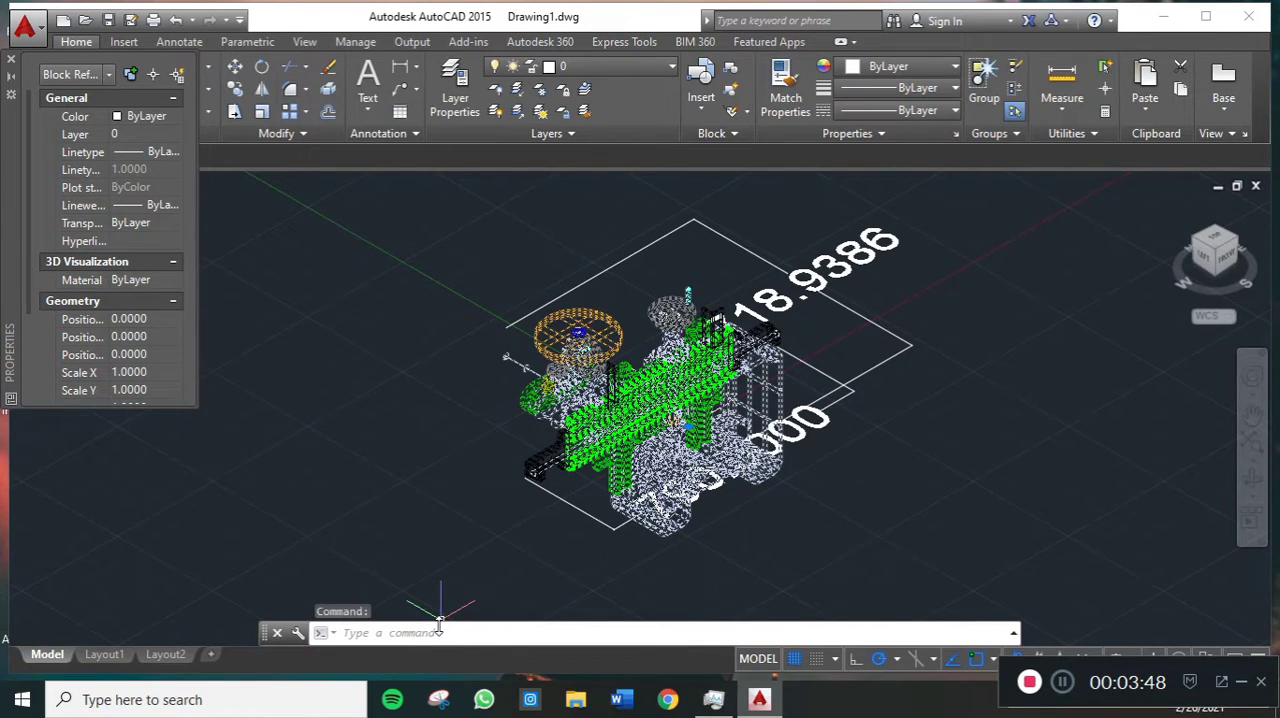
text(3DROTATE)
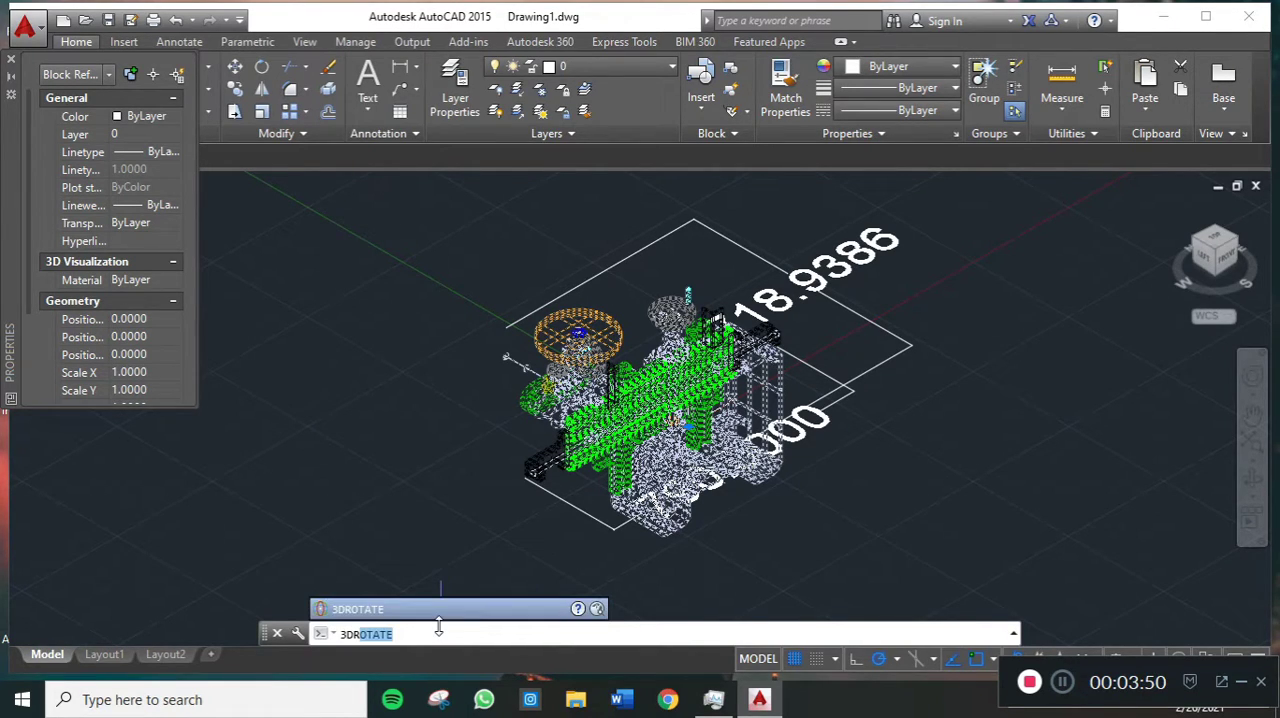
key(Return)
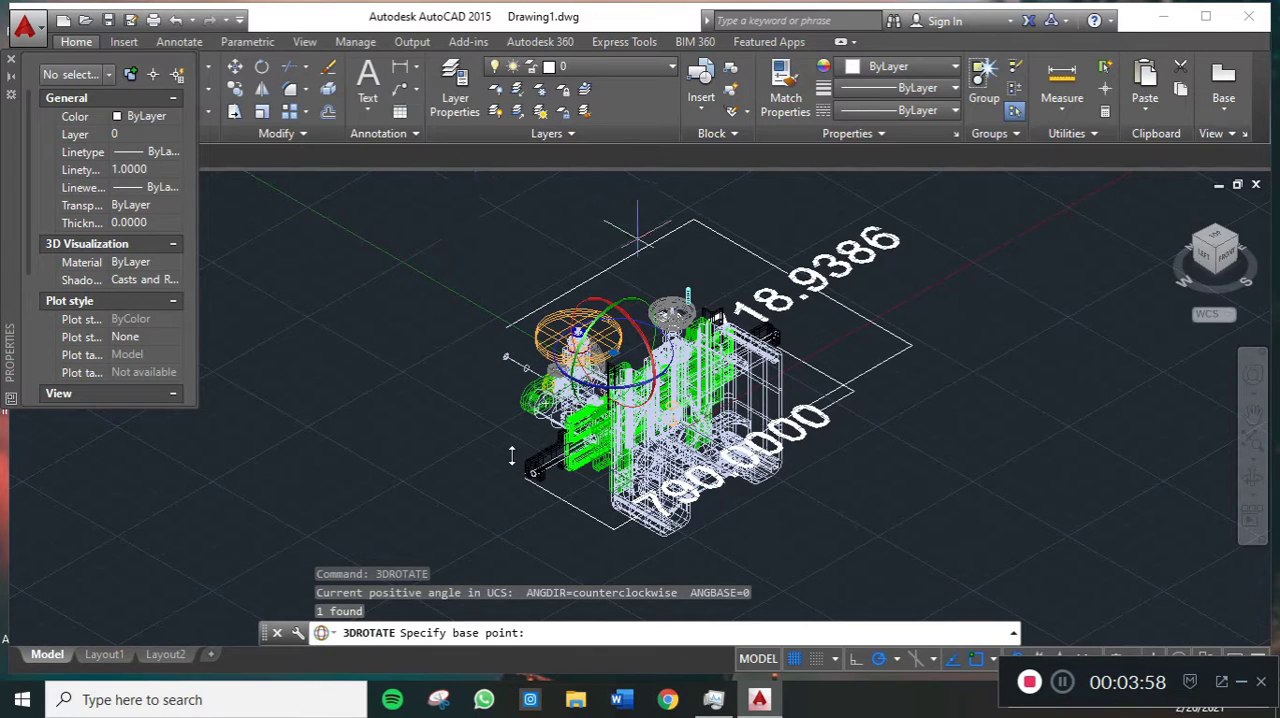
click(633, 330)
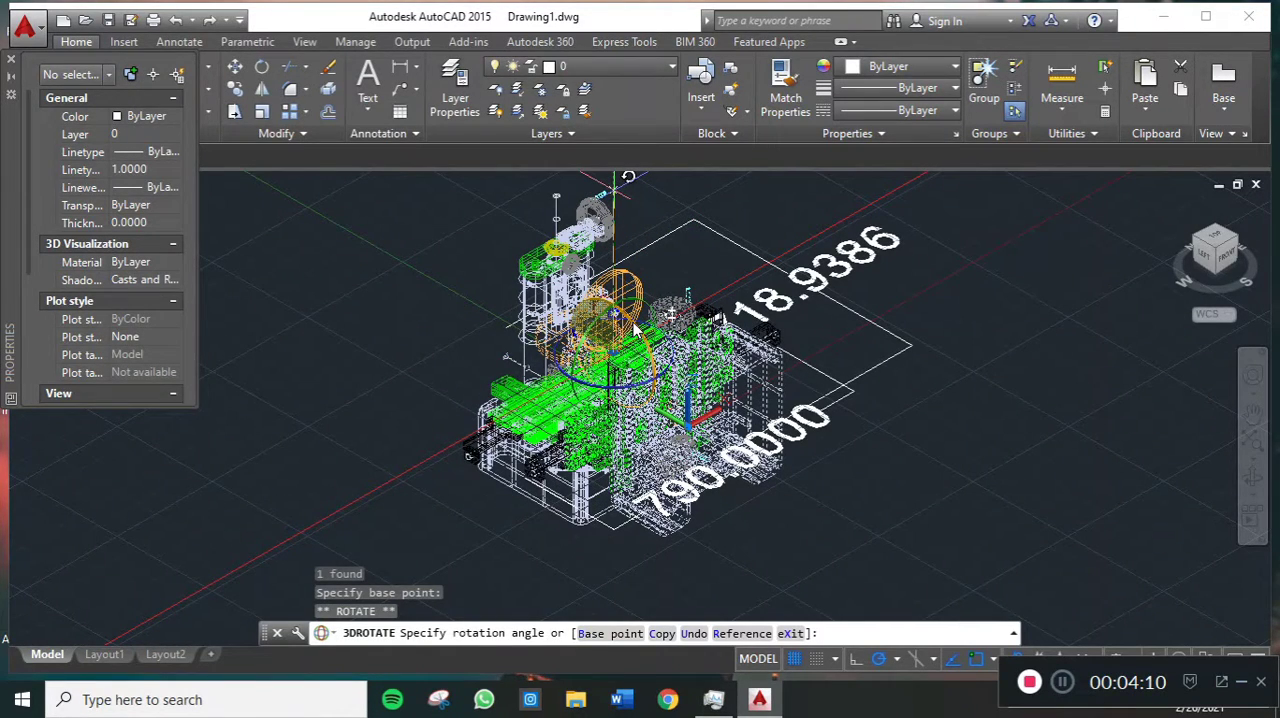
click(634, 330)
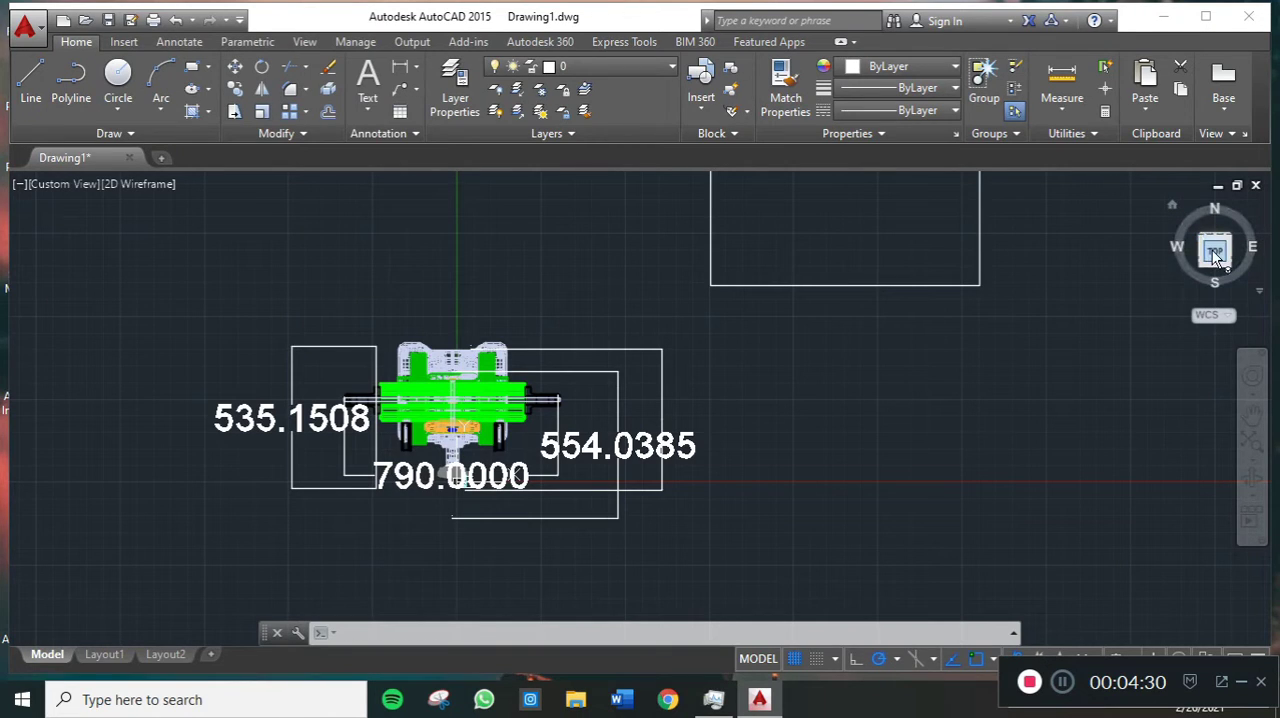
- Open the machine block's properties in the top view and examine its geometry scale and block unit settings
mouse_move(1214, 245)
mouse_down()
mouse_move(1225, 207)
mouse_move(1211, 249)
mouse_up()
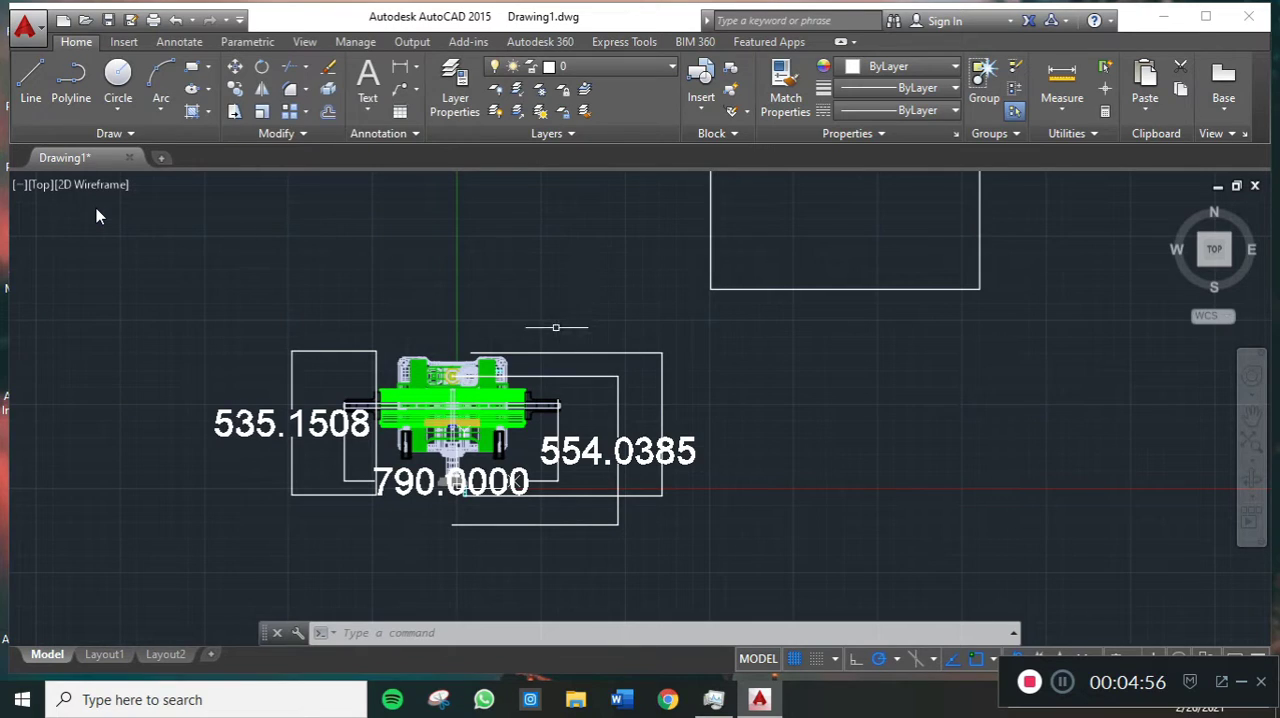
key(Escape)
click(493, 410)
right_click(493, 410)
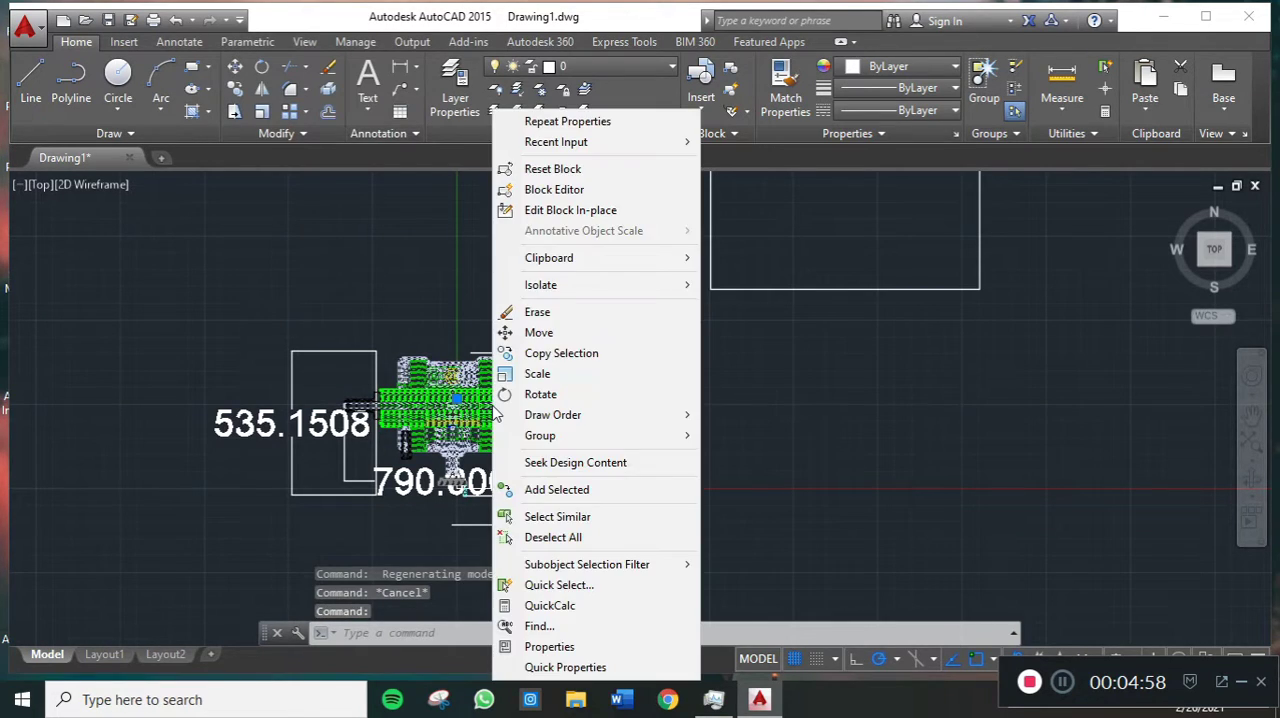
click(573, 647)
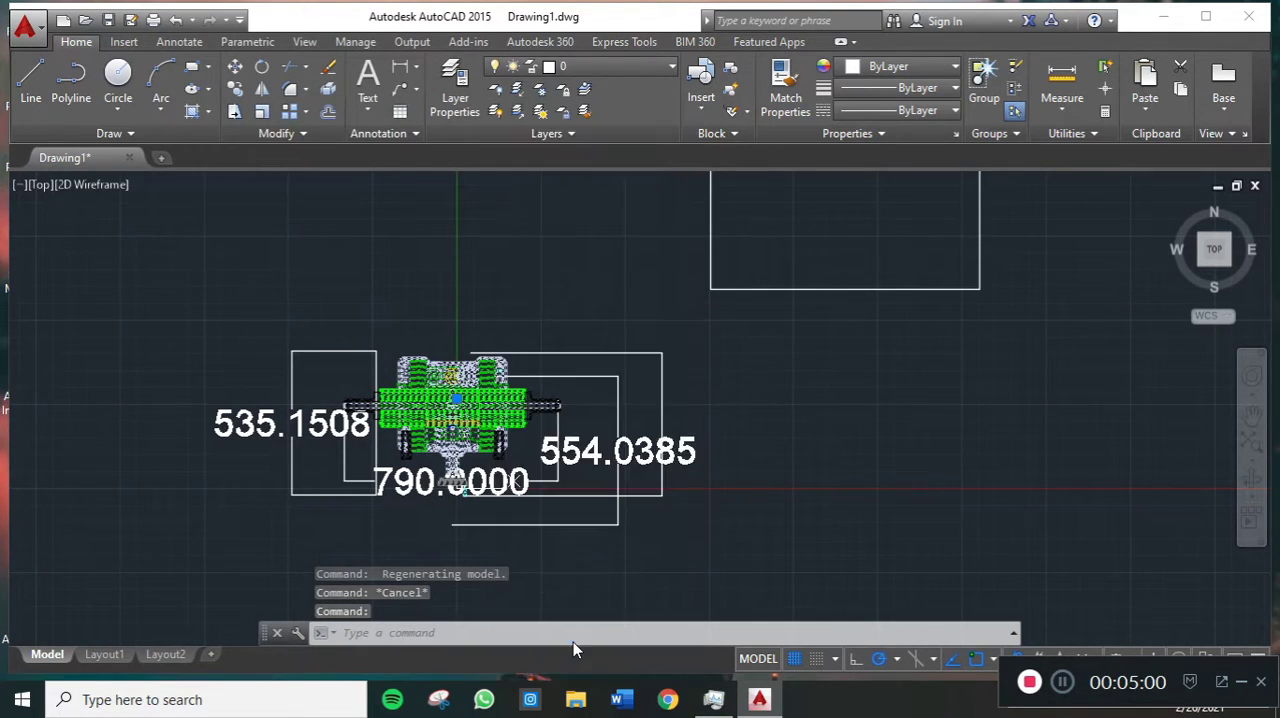
scroll(139, 263, down, 1)
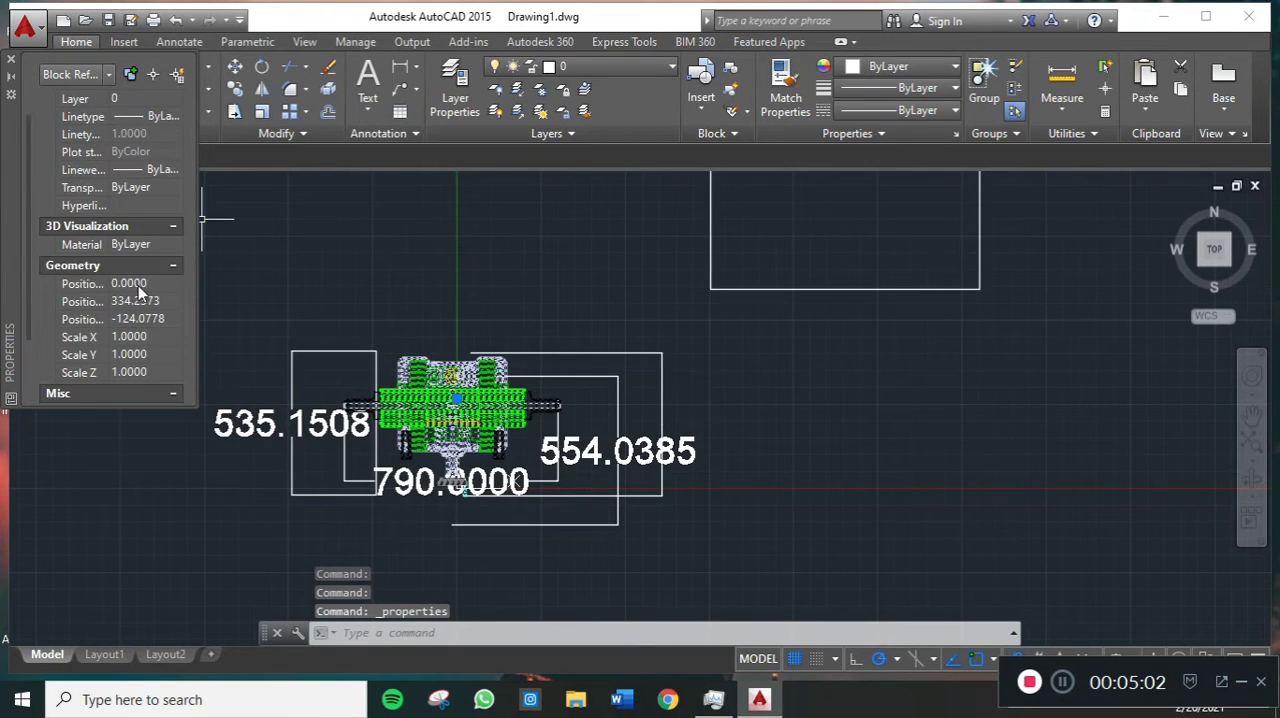
scroll(145, 290, down, 3)
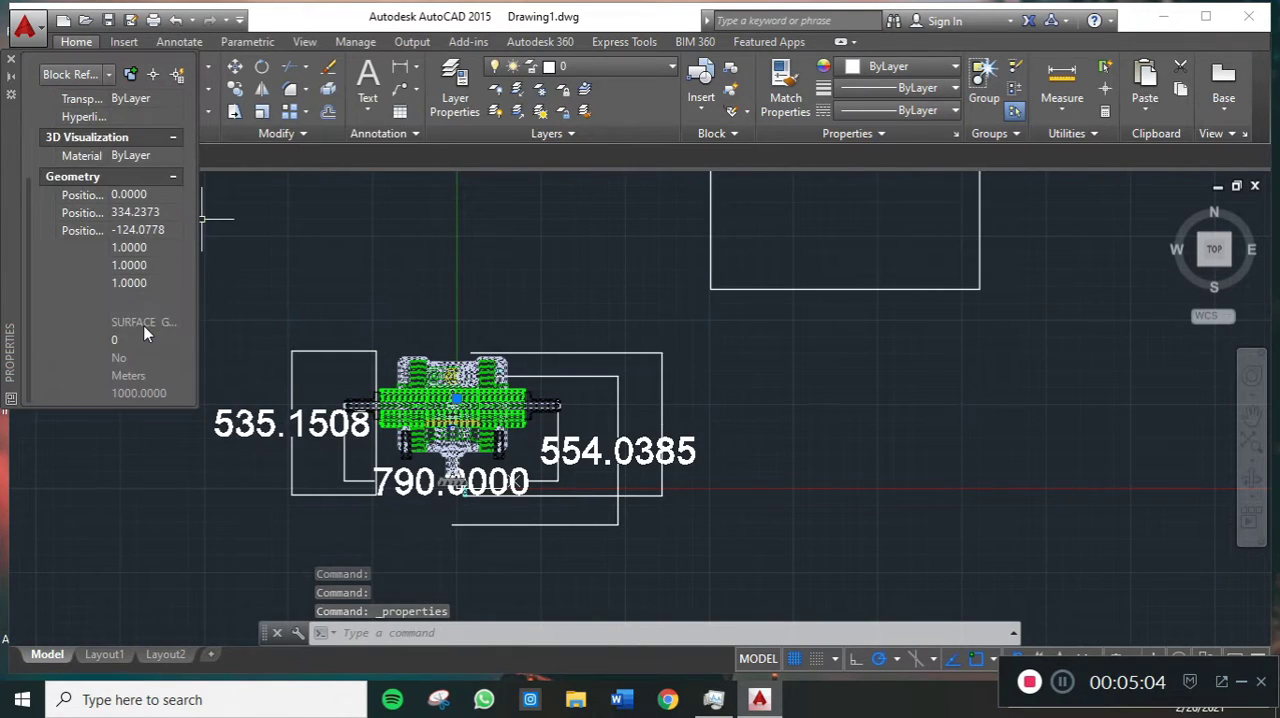
- Set the machine block's X scale to 800/790 using the property calculator
click(148, 248)
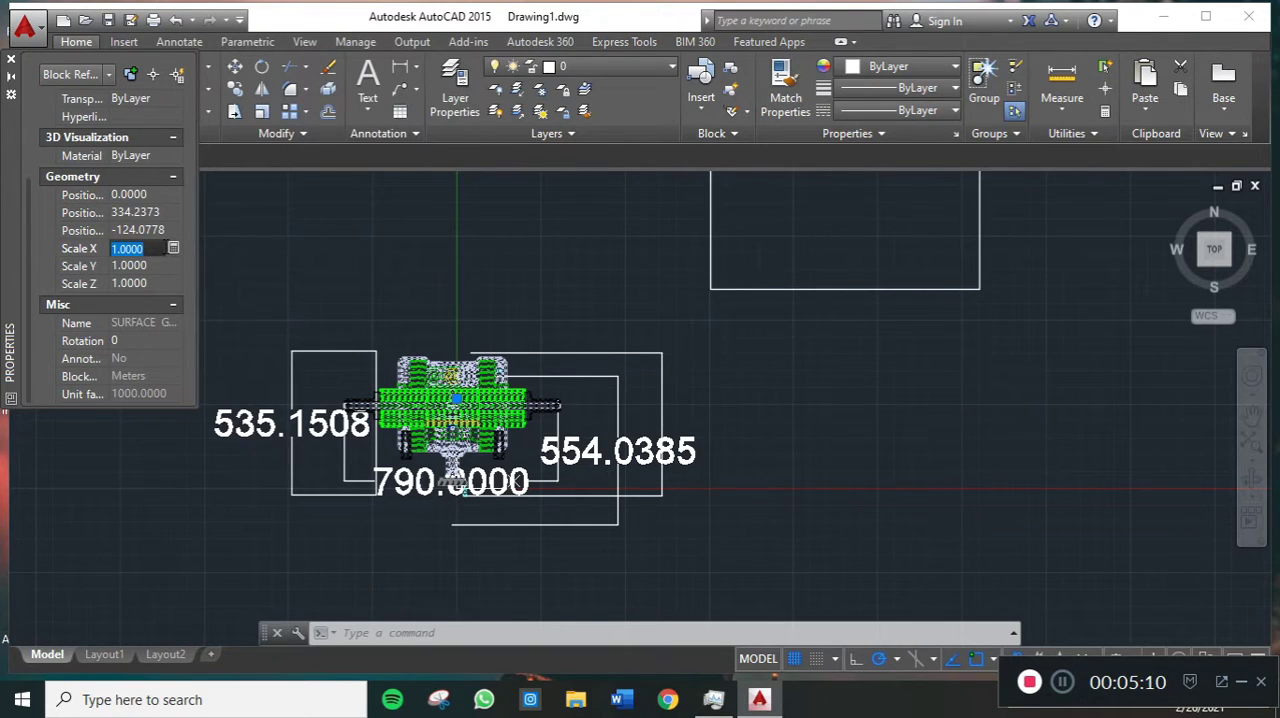
click(174, 248)
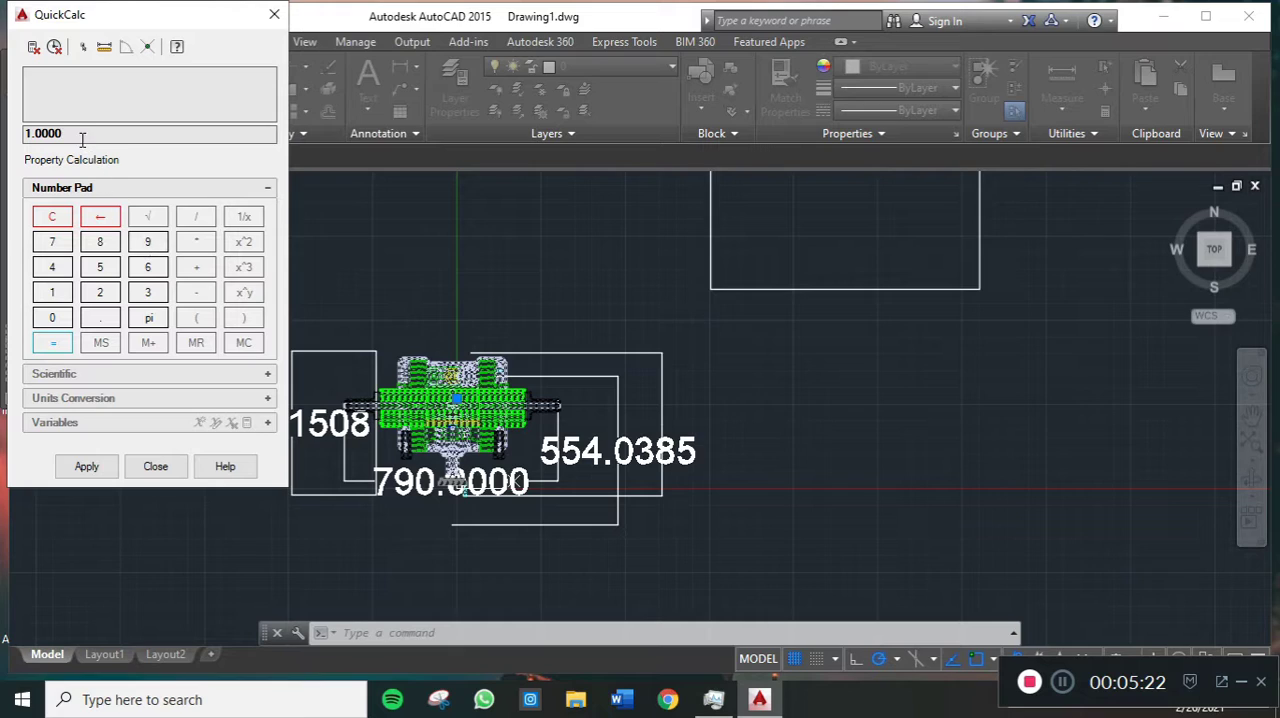
drag(77, 133, 14, 137)
text(800)
text(790)
click(95, 467)
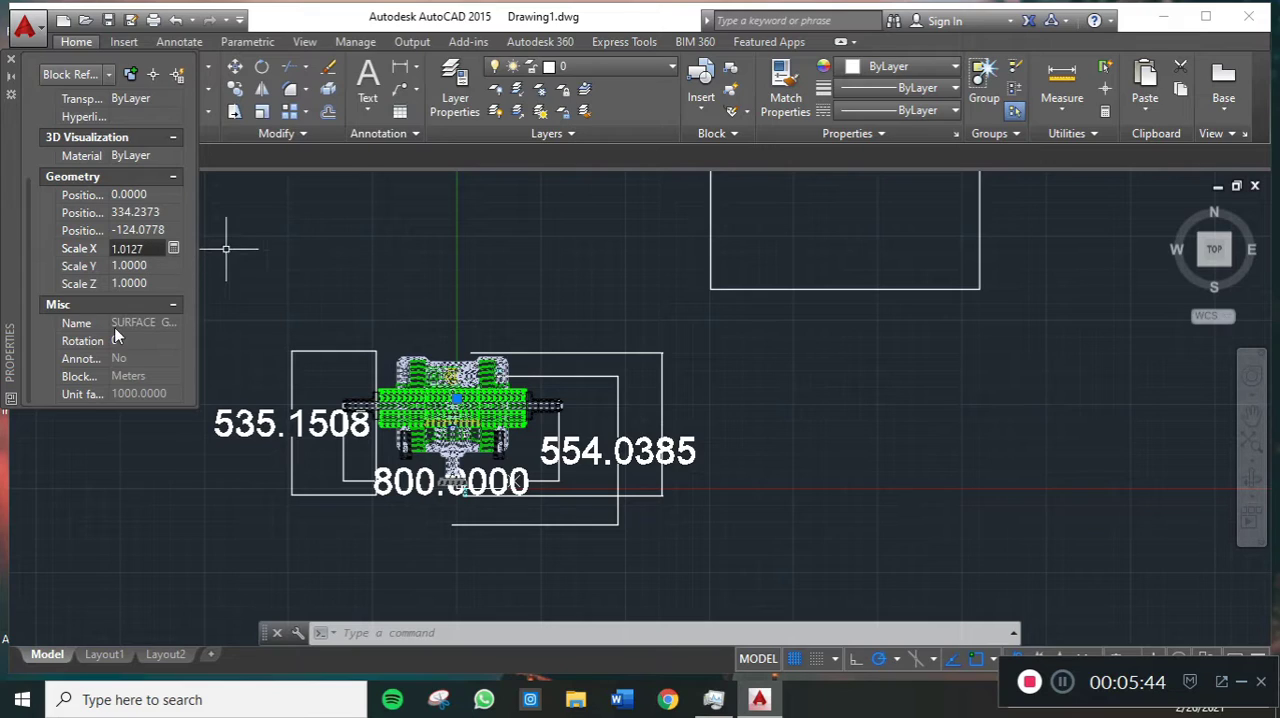
- Try to enter the ratio 600/51 directly as the machine block's Y scale
click(168, 267)
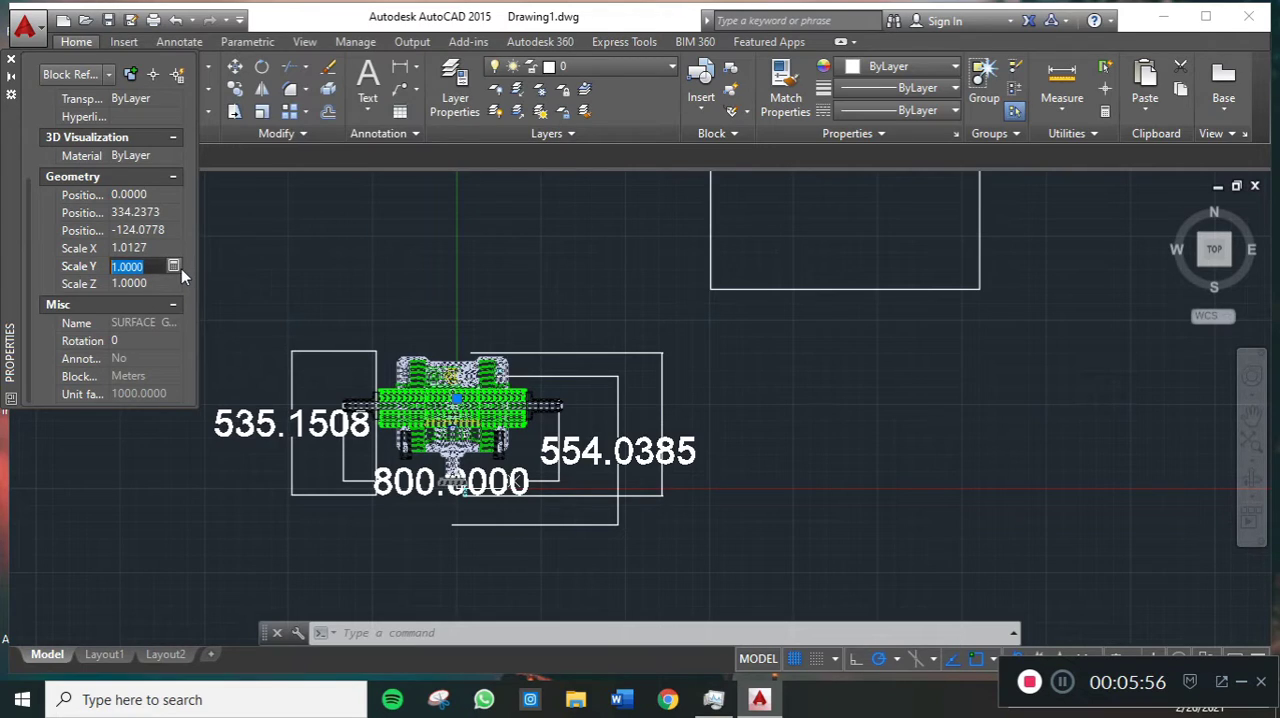
text(535.1)
key(BackSpace)
key(BackSpace)
key(BackSpace)
key(BackSpace)
key(BackSpace)
key(BackSpace)
text(600/51)
key(Tab)
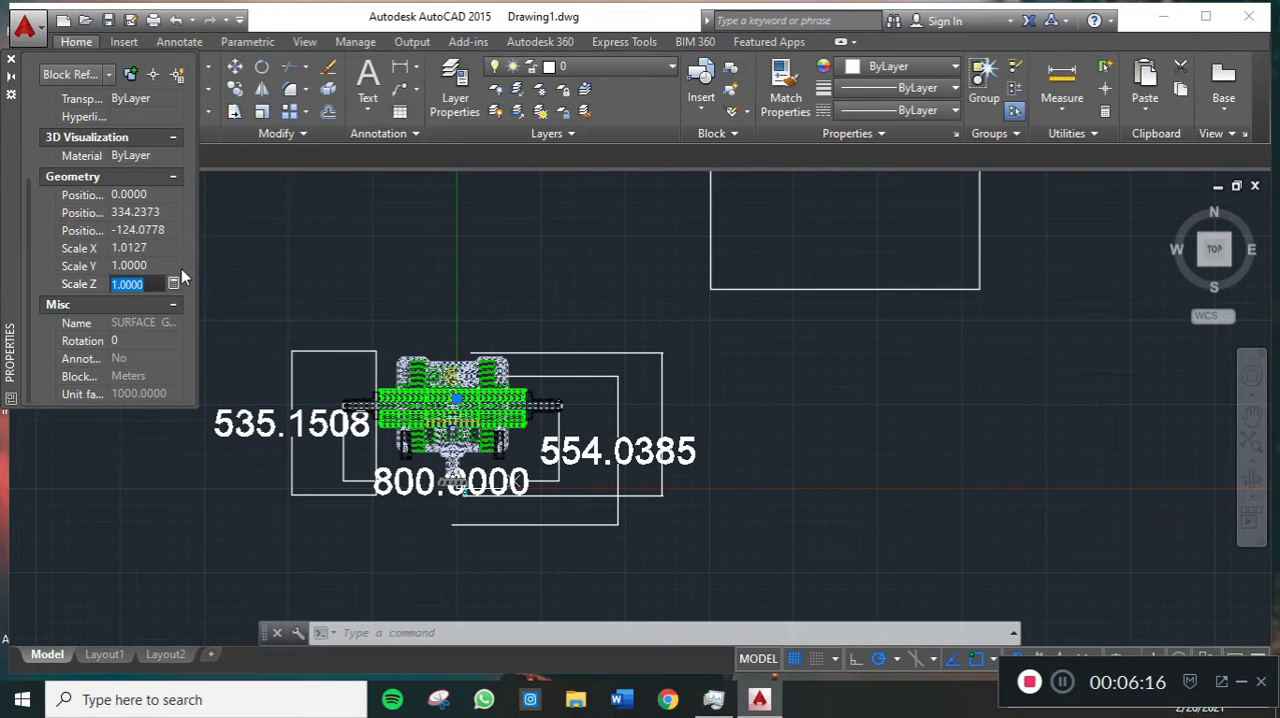
- Set the machine block's Y scale to 600/535.15 using the property calculator
click(169, 266)
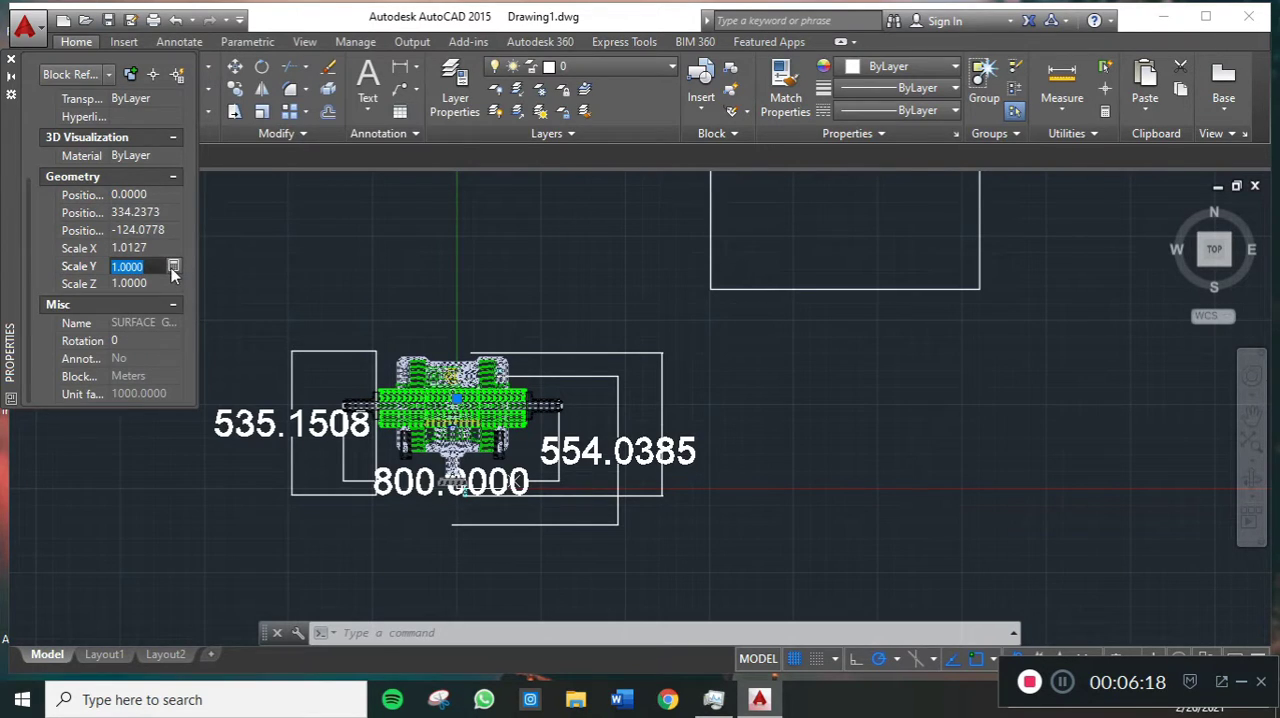
click(173, 267)
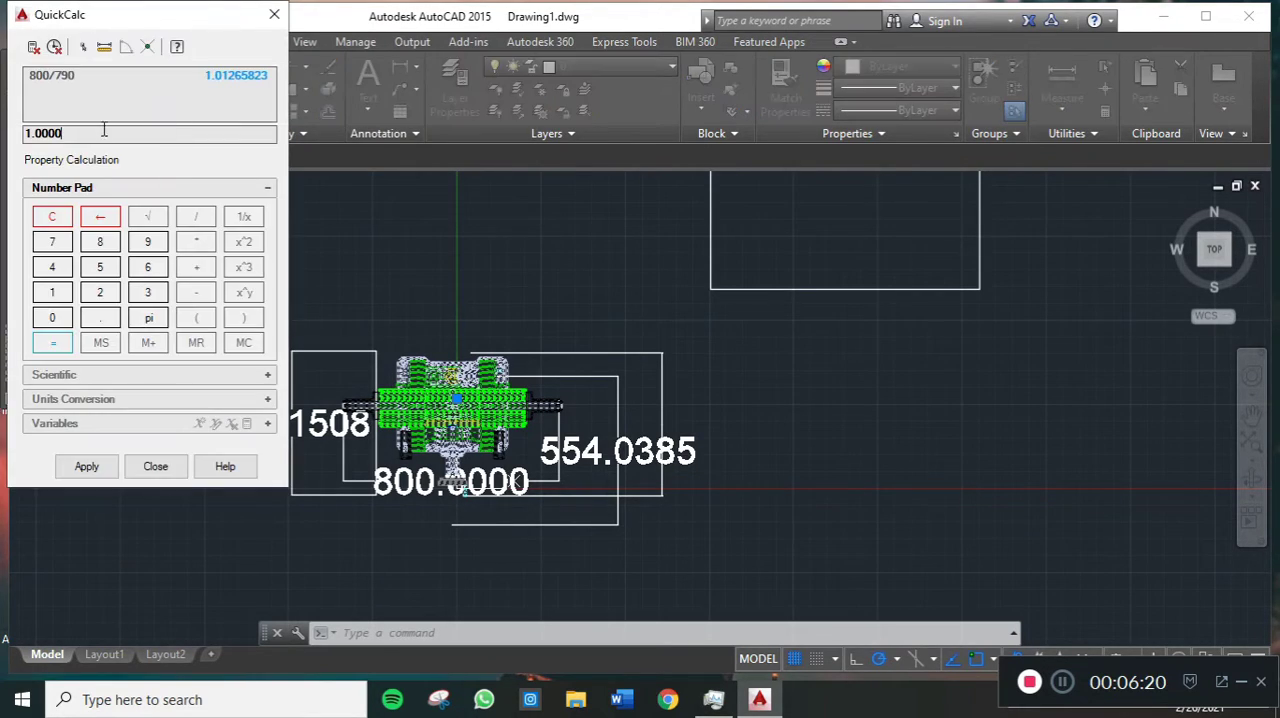
key(ctrl+a)
text(600)
drag(107, 19, 597, 108)
text(/5)
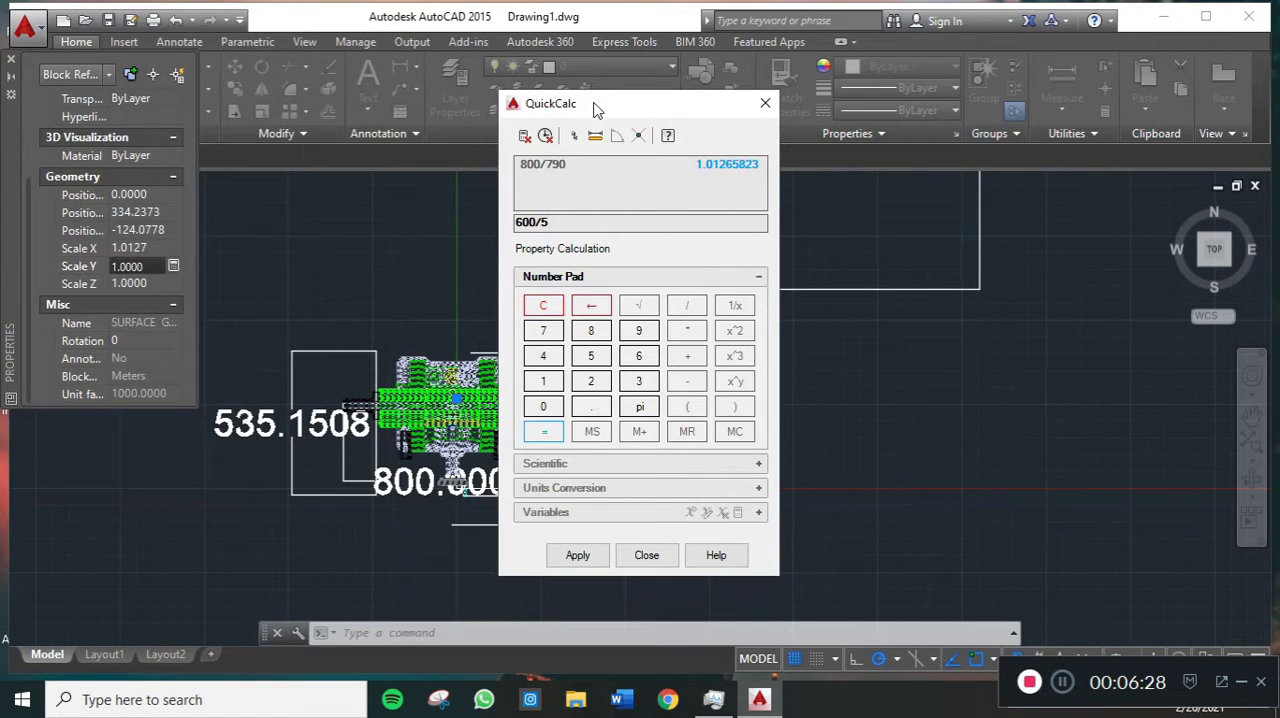
text(35.15)
click(578, 555)
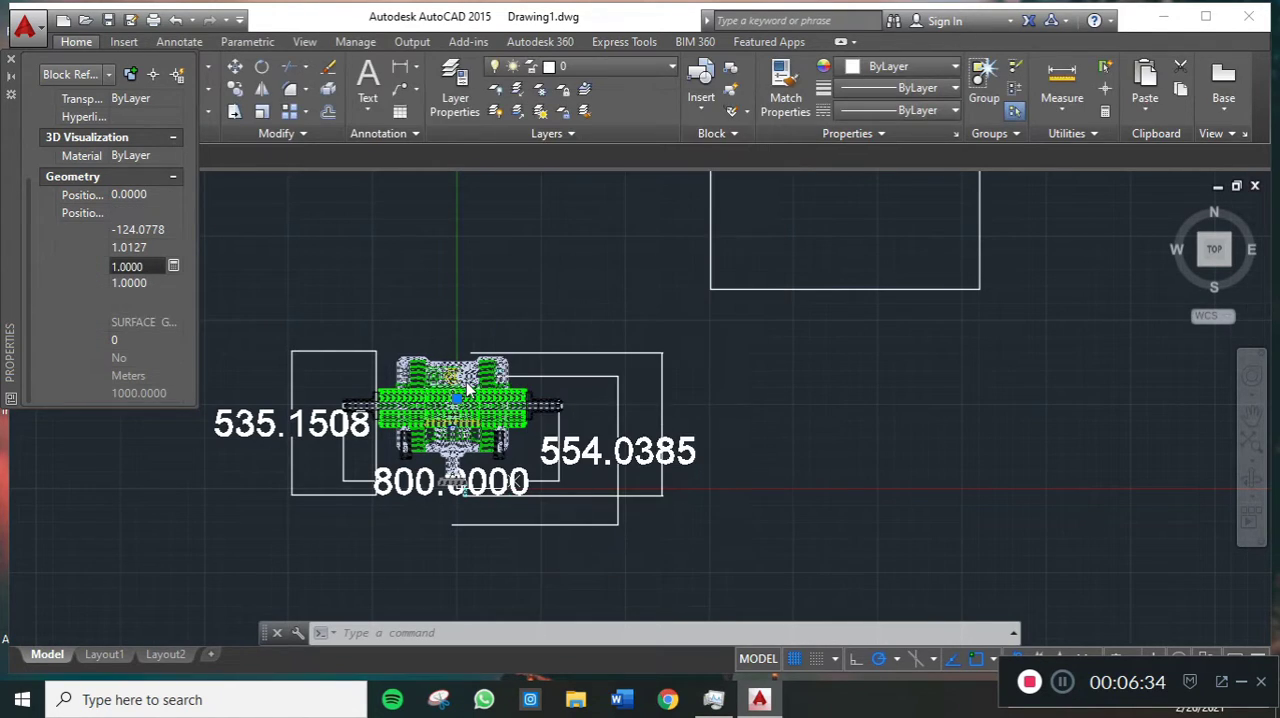
- Set the machine block's Z scale to 600/554.0385 using the property calculator
click(152, 283)
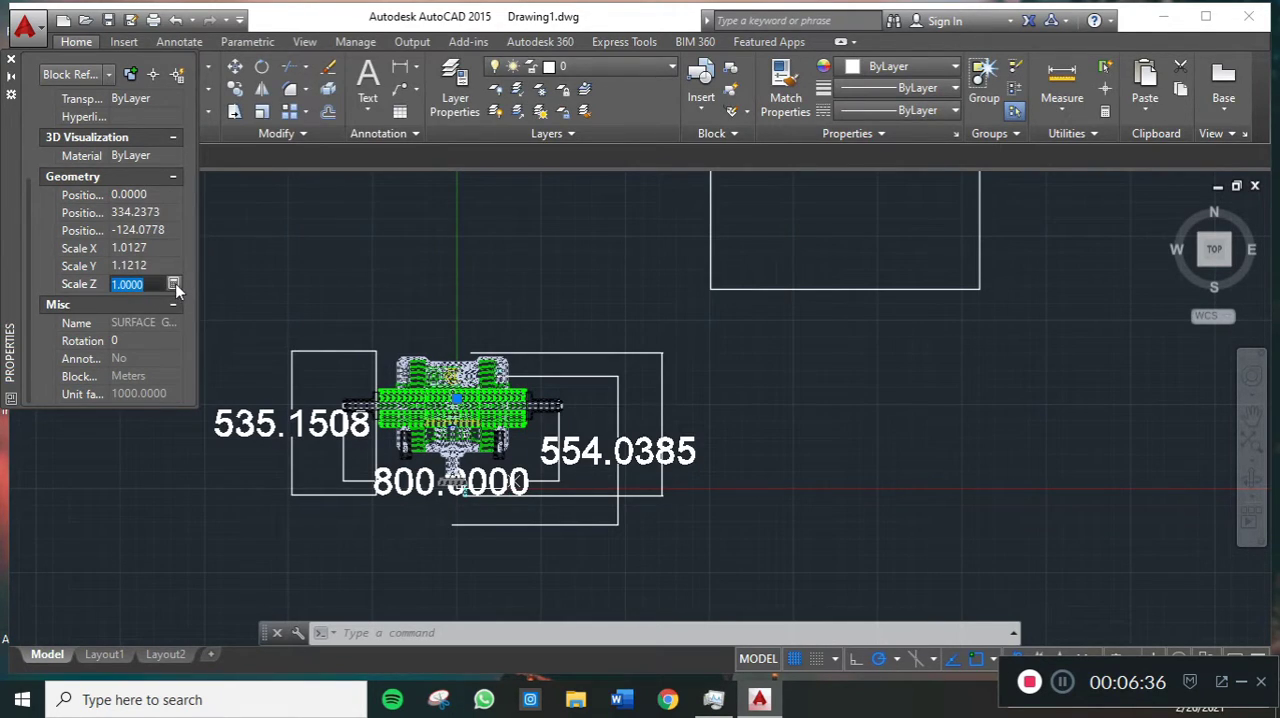
click(174, 284)
drag(580, 104, 870, 110)
double_click(866, 228)
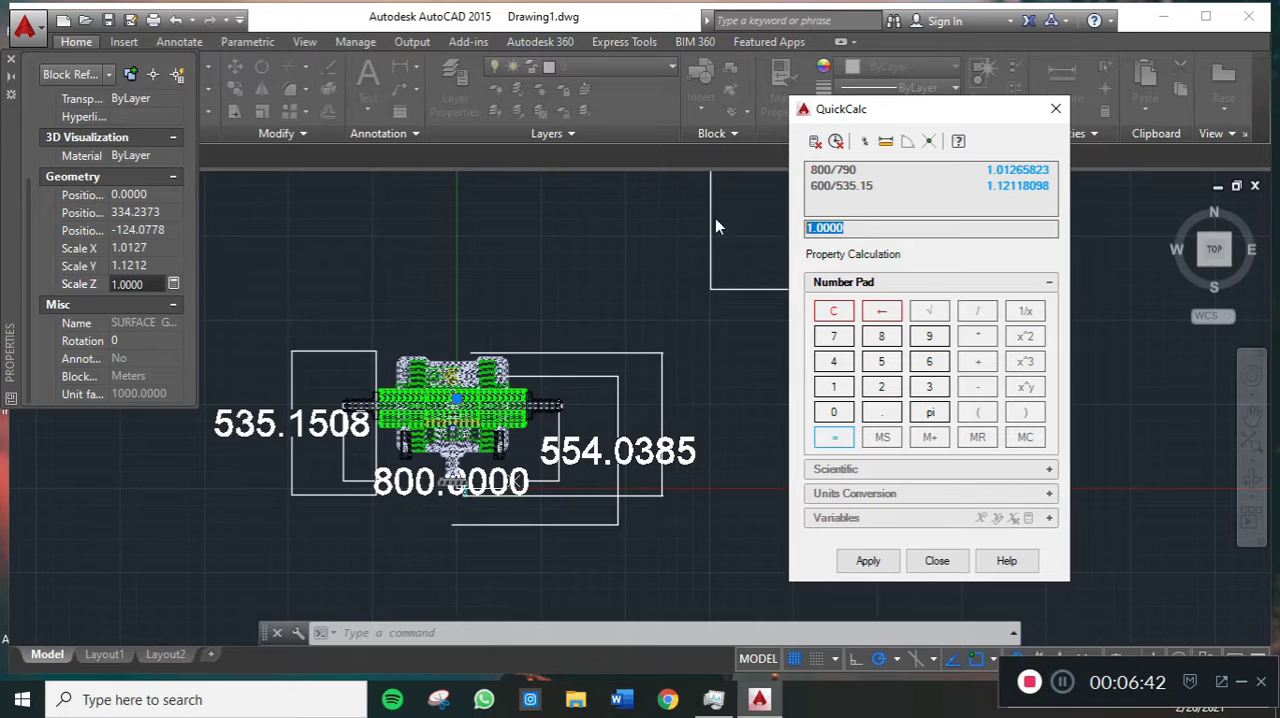
text(554)
key(BackSpace)
key(BackSpace)
key(BackSpace)
text(600/554.0385)
click(886, 564)
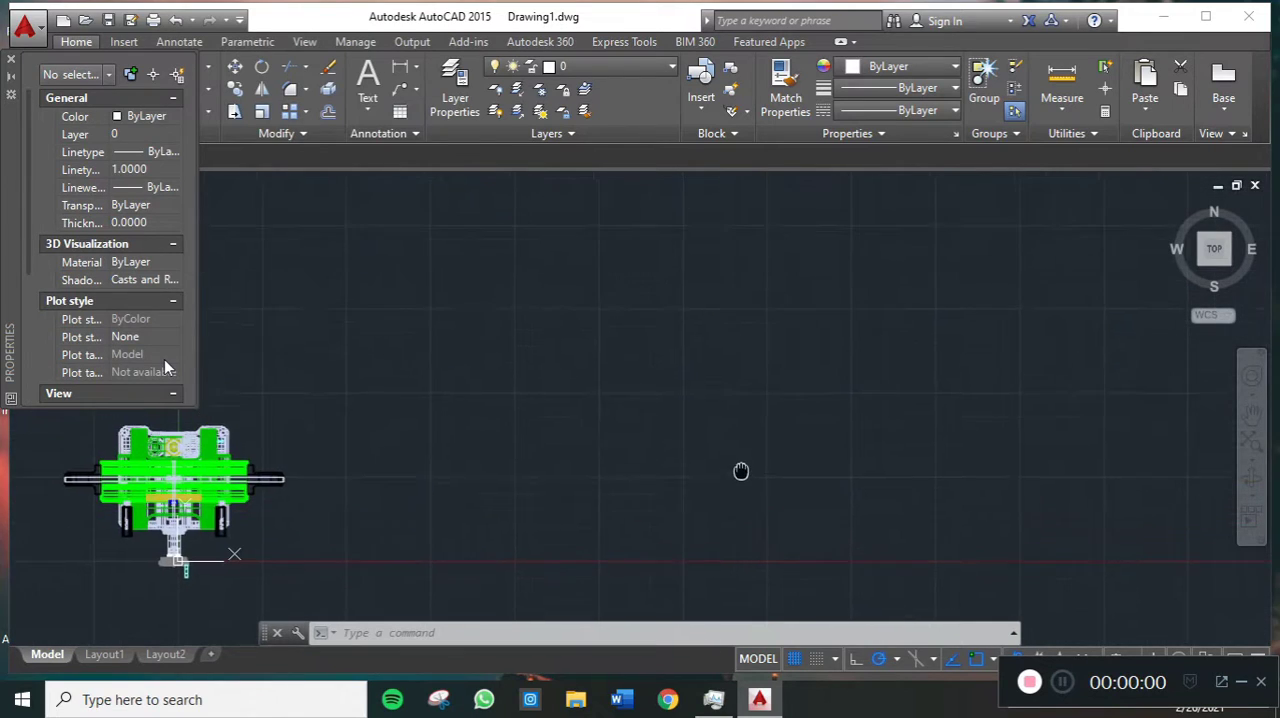
- Open Layout1 and activate model space inside its viewport
mouse_move(591, 460)
middle_down()
mouse_move(680, 363)
mouse_move(828, 338)
mouse_move(816, 352)
middle_up()
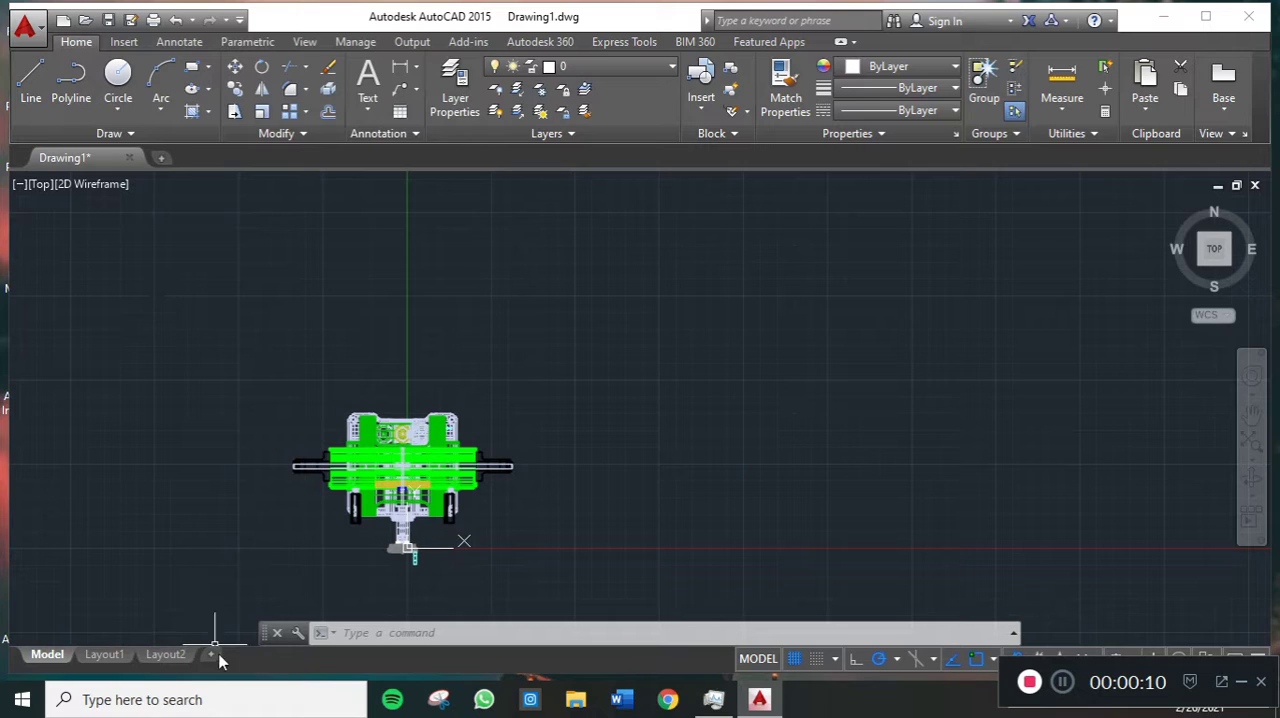
click(108, 655)
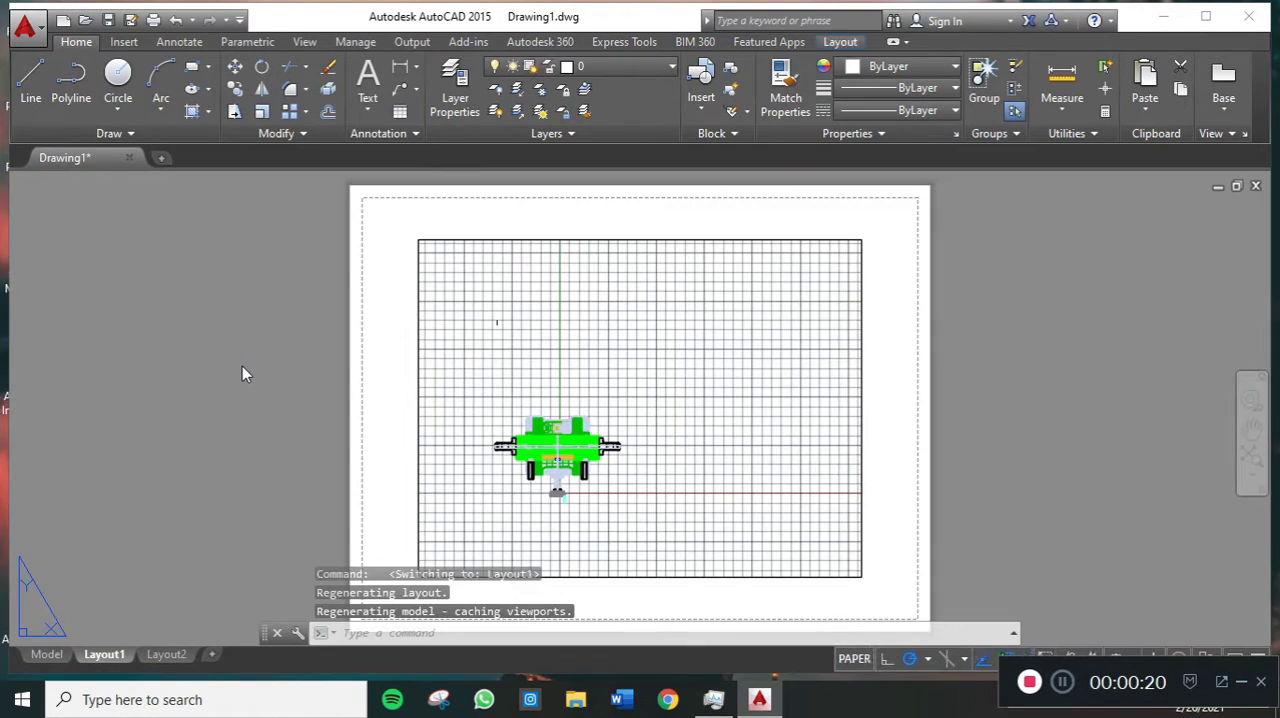
middle_drag(616, 414, 593, 375)
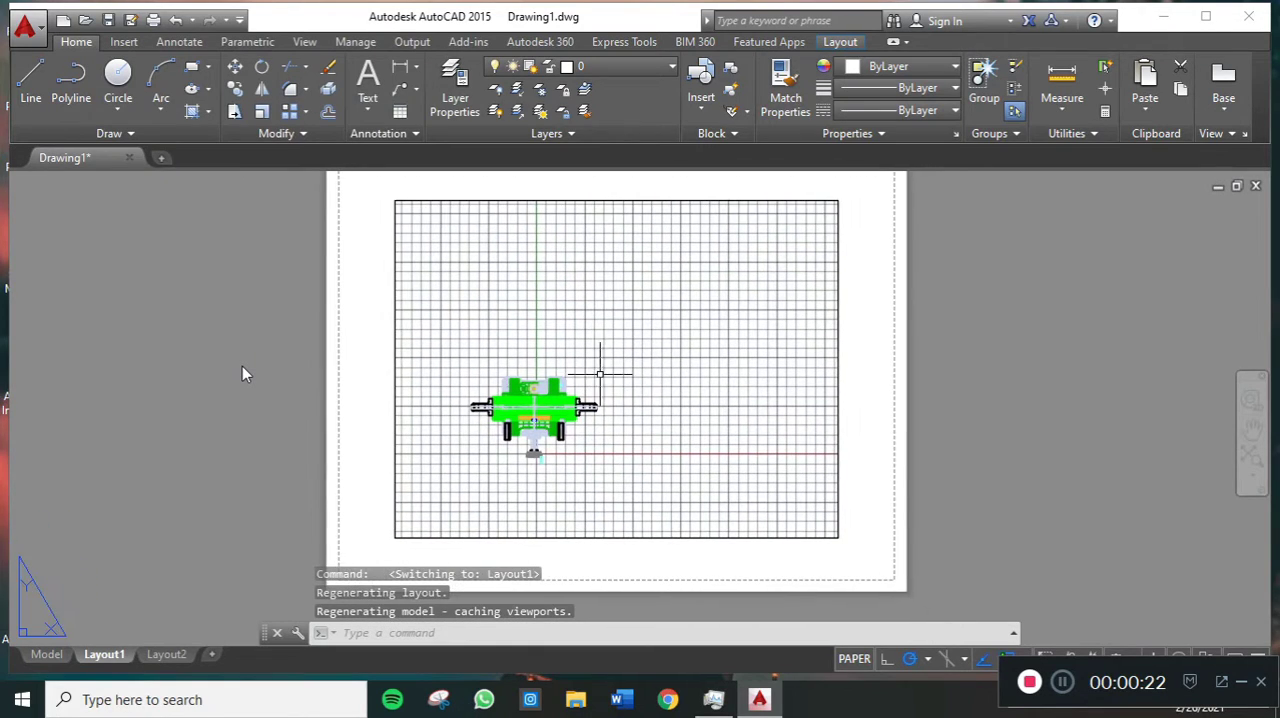
scroll(669, 371, down, 2)
scroll(669, 372, up, 2)
middle_drag(658, 403, 630, 428)
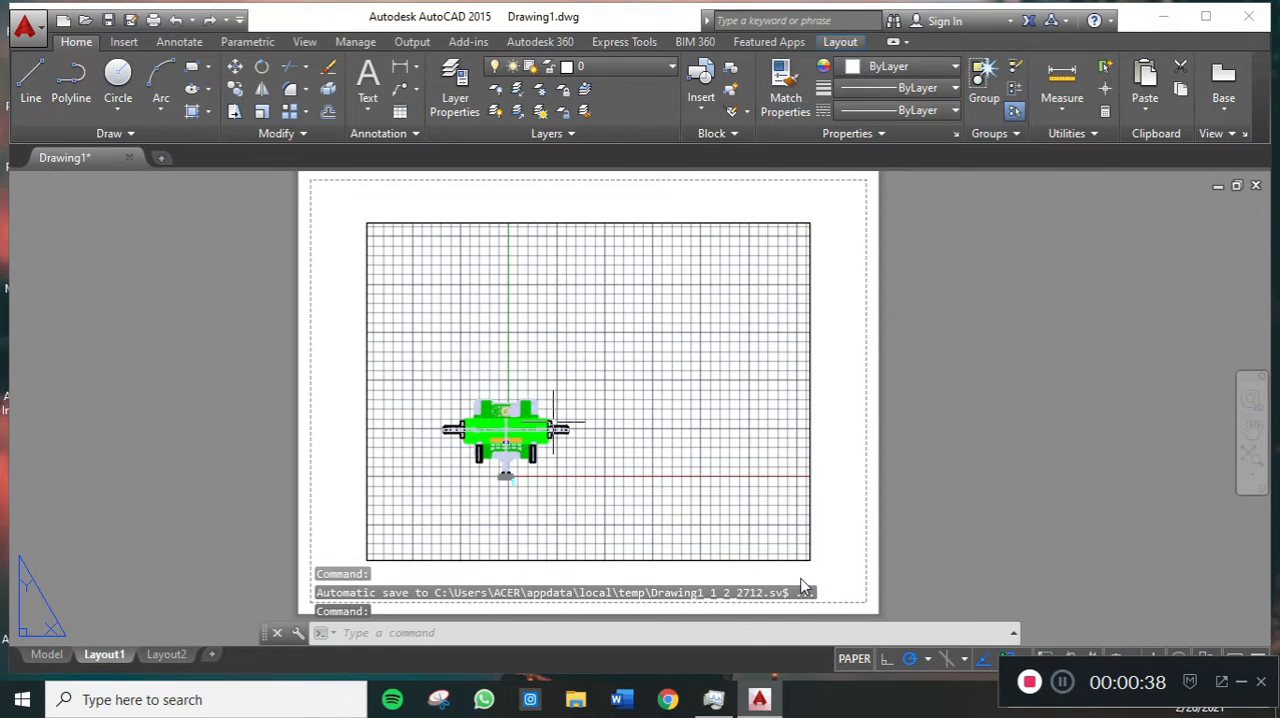
click(855, 660)
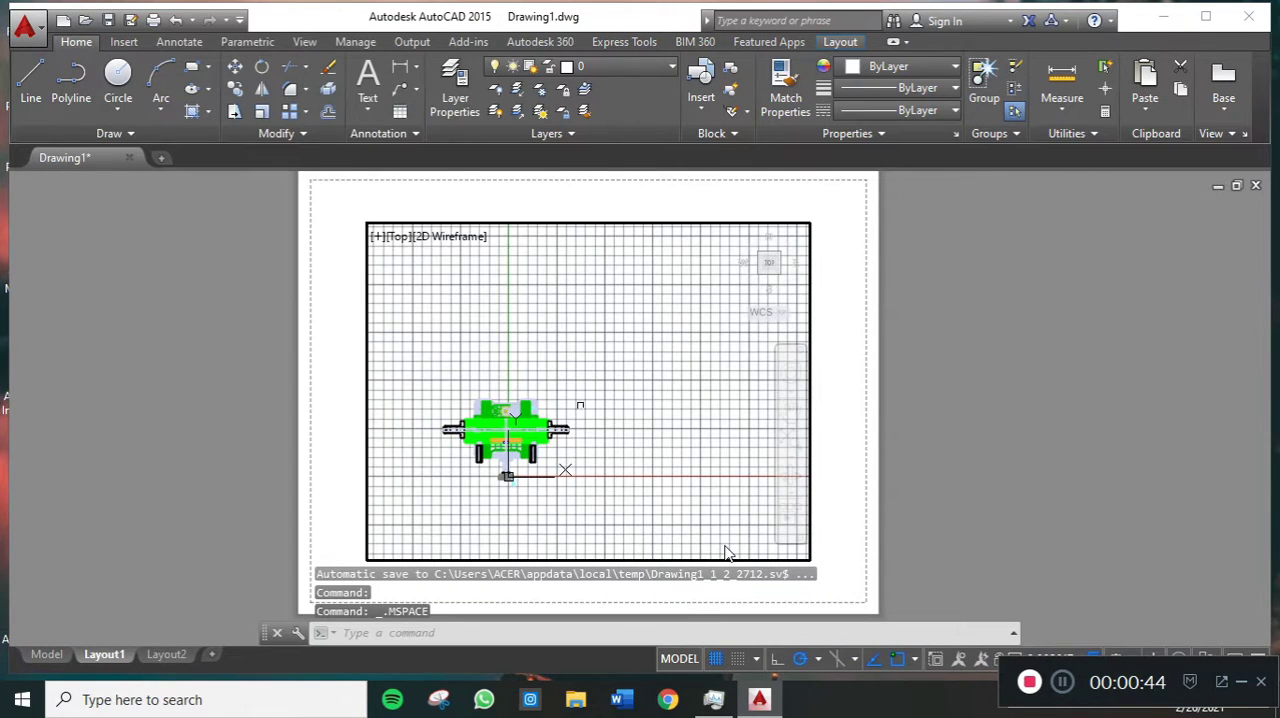
- Examine how strongly each zoom increment changes the machine's size inside the layout viewport
scroll(650, 422, up, 2)
scroll(650, 422, down, 2)
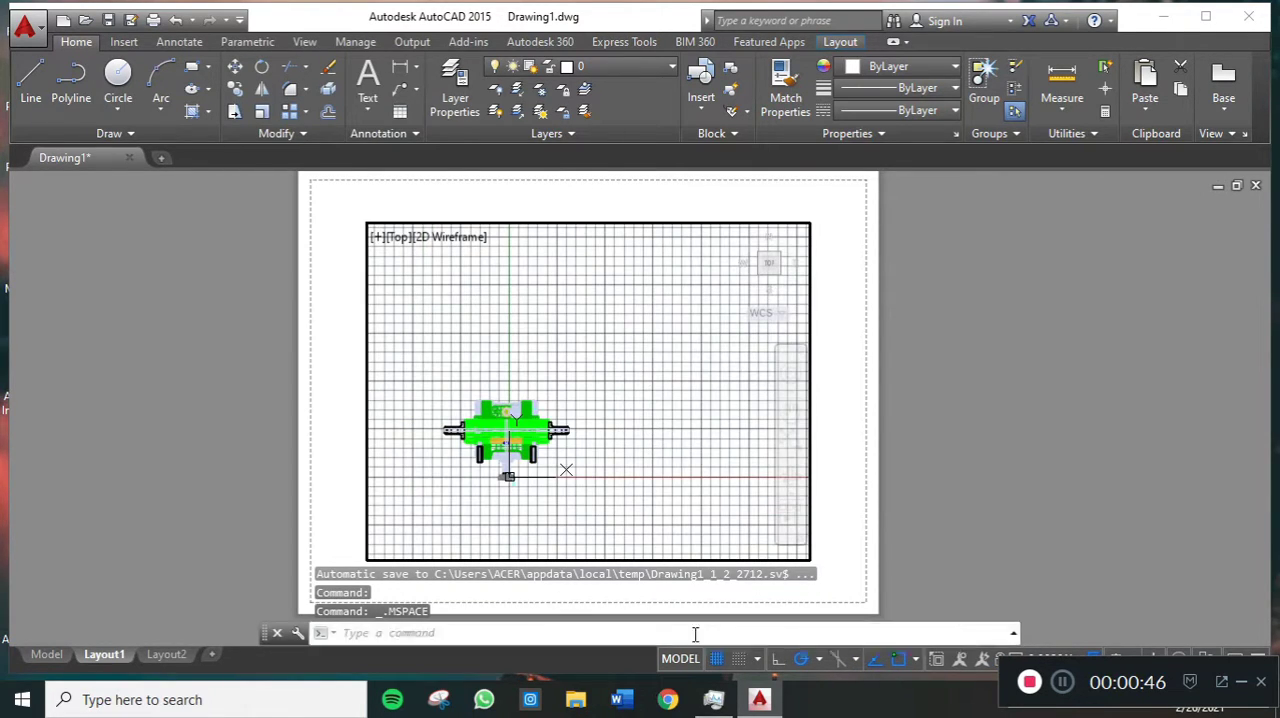
scroll(630, 380, up, 3)
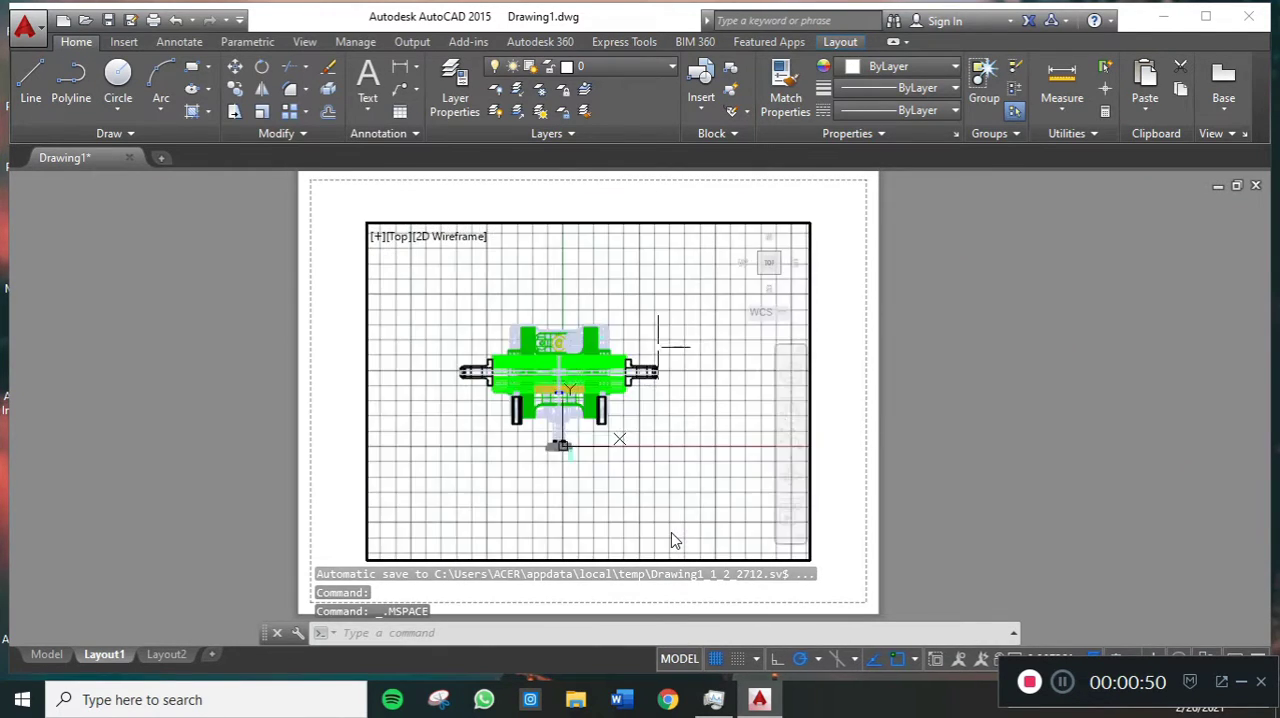
scroll(657, 348, up, 2)
scroll(704, 338, down, 3)
scroll(704, 338, up, 3)
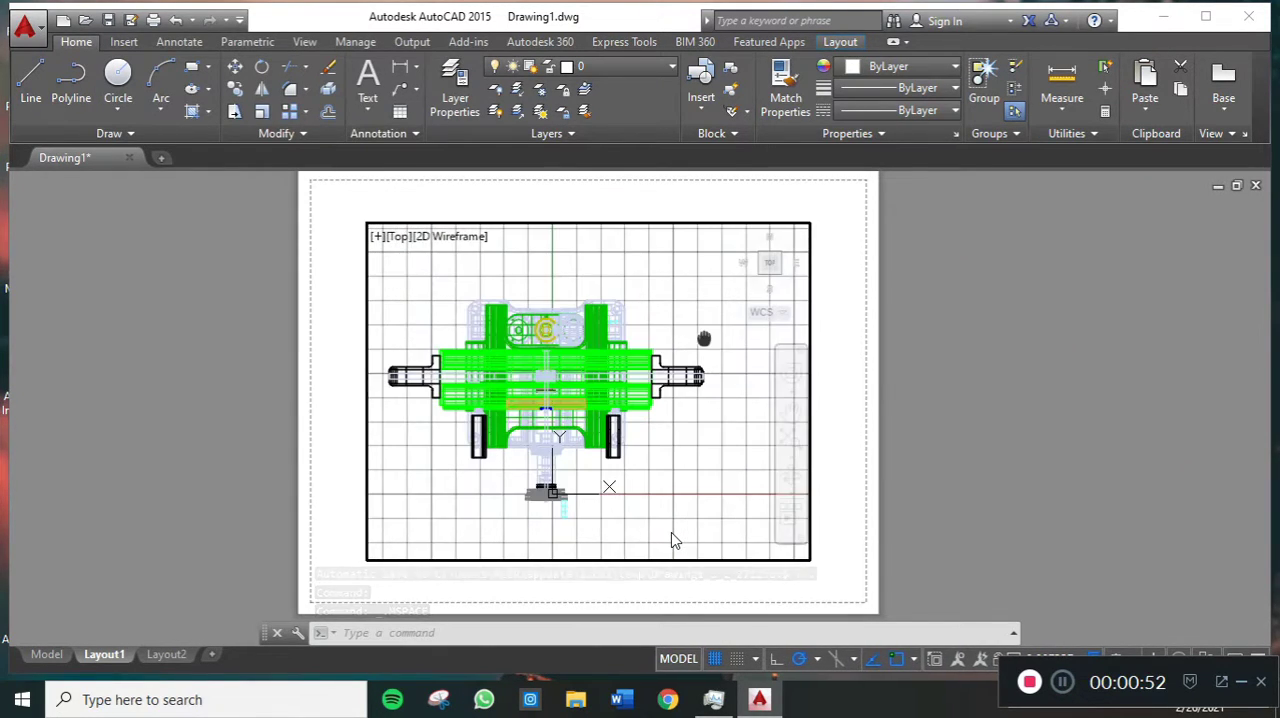
scroll(704, 338, down, 2)
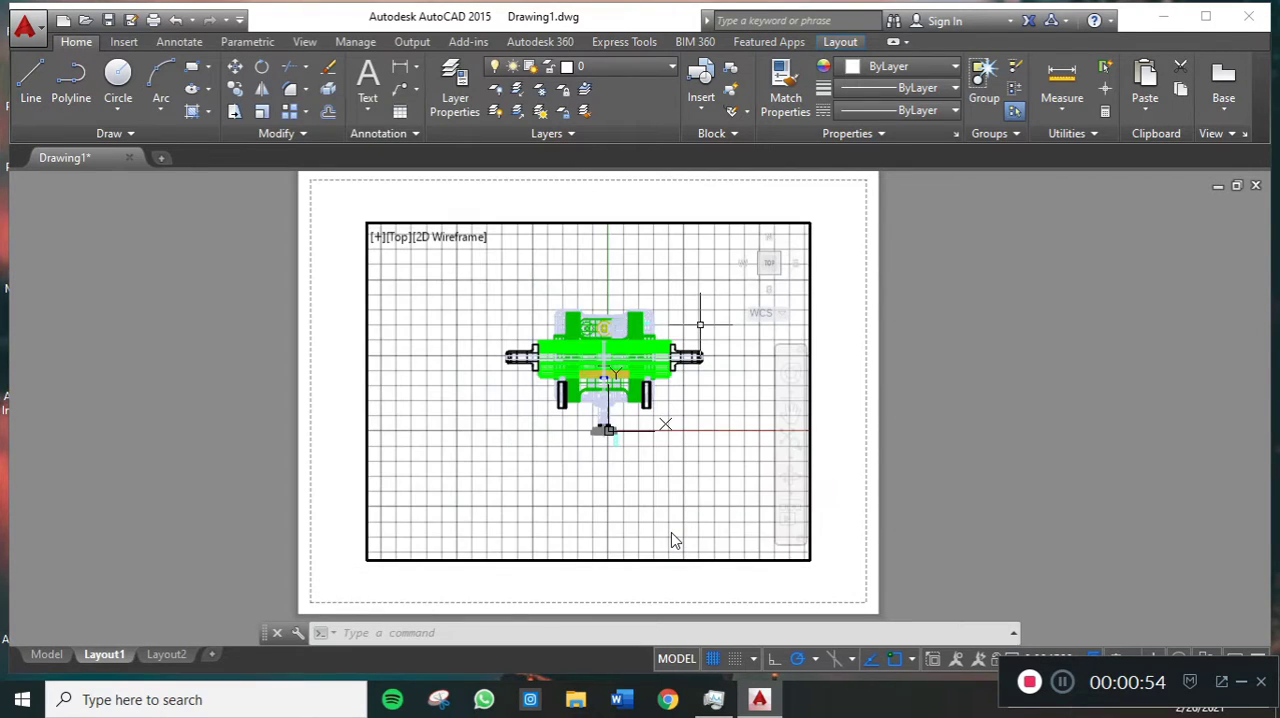
scroll(672, 333, up, 2)
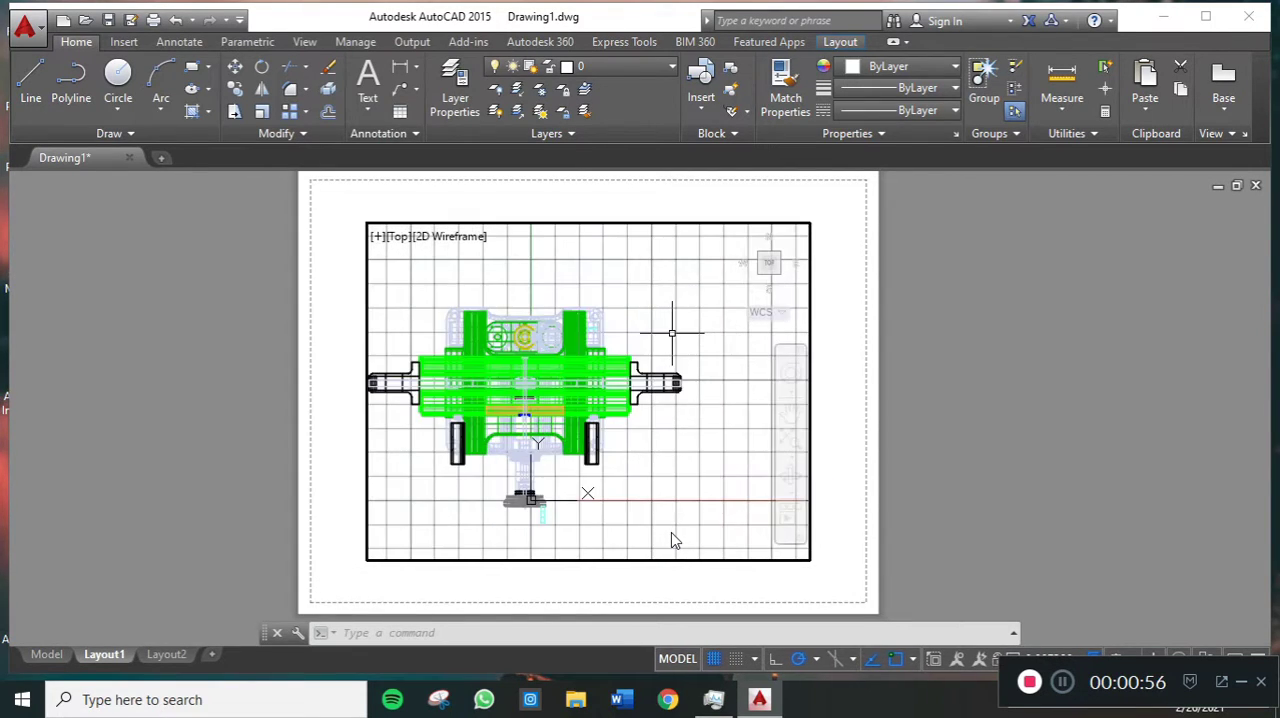
scroll(672, 333, down, 2)
scroll(672, 333, up, 2)
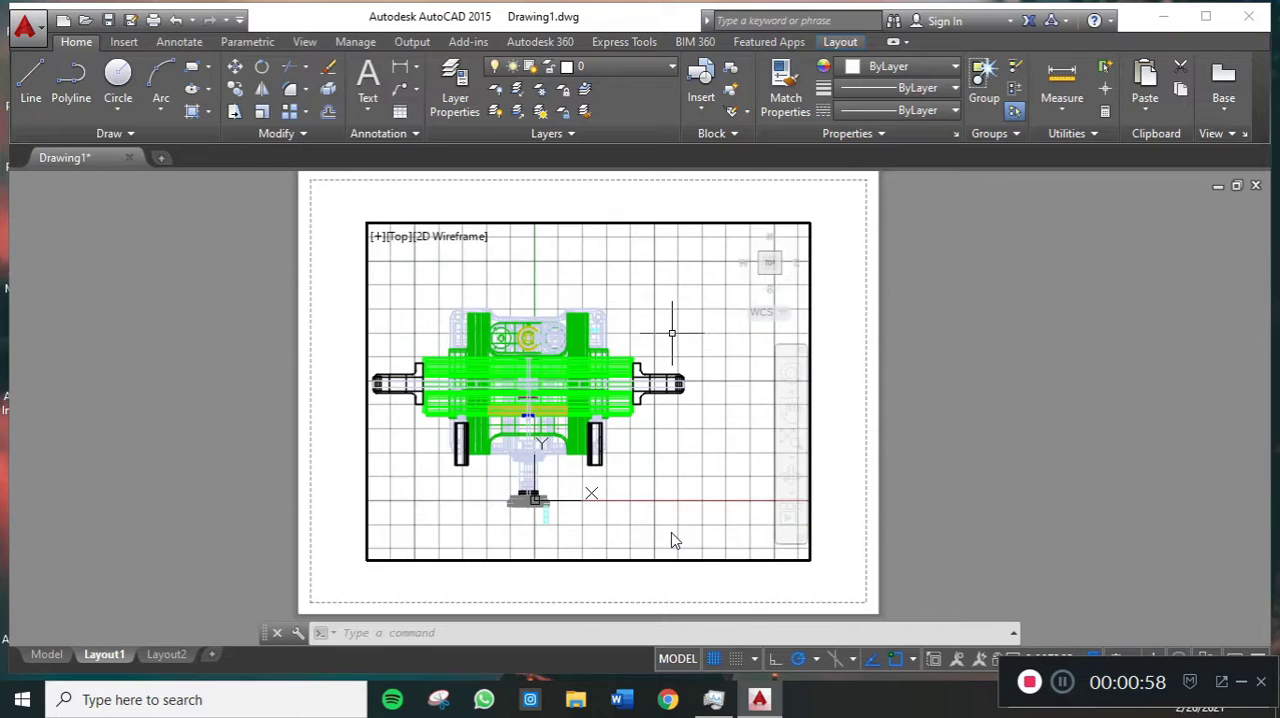
scroll(672, 333, down, 2)
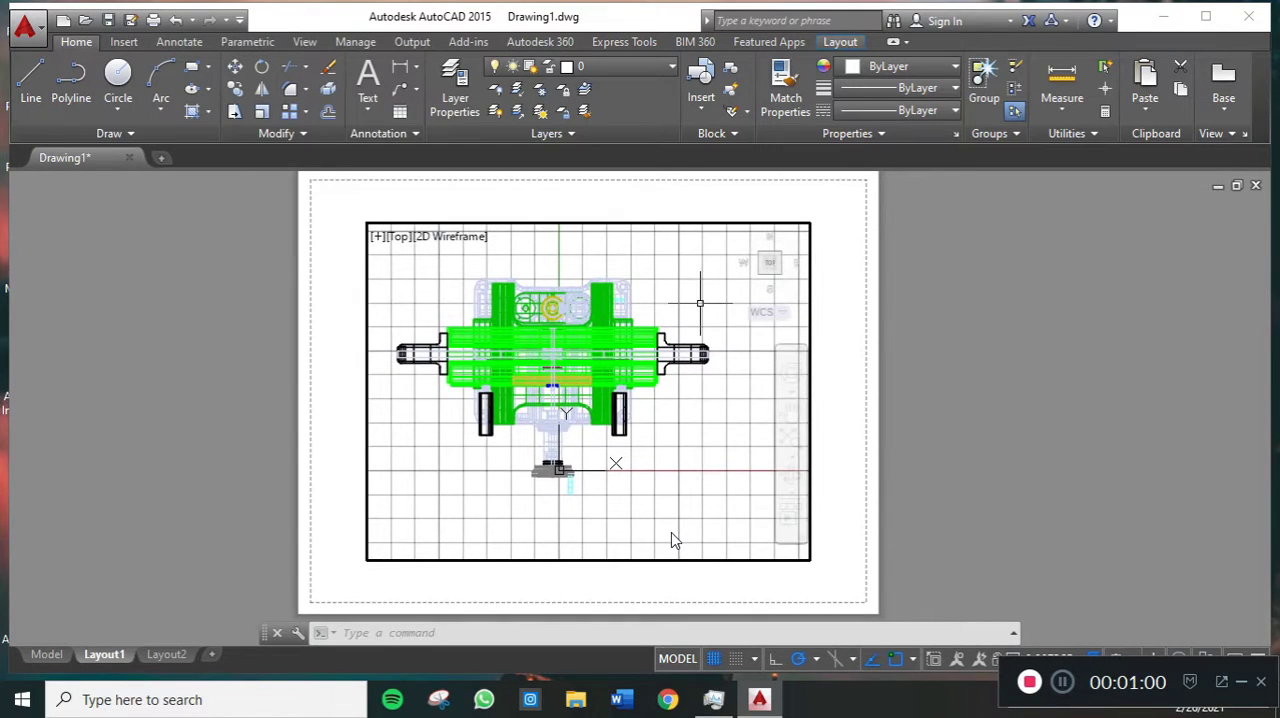
scroll(700, 302, up, 2)
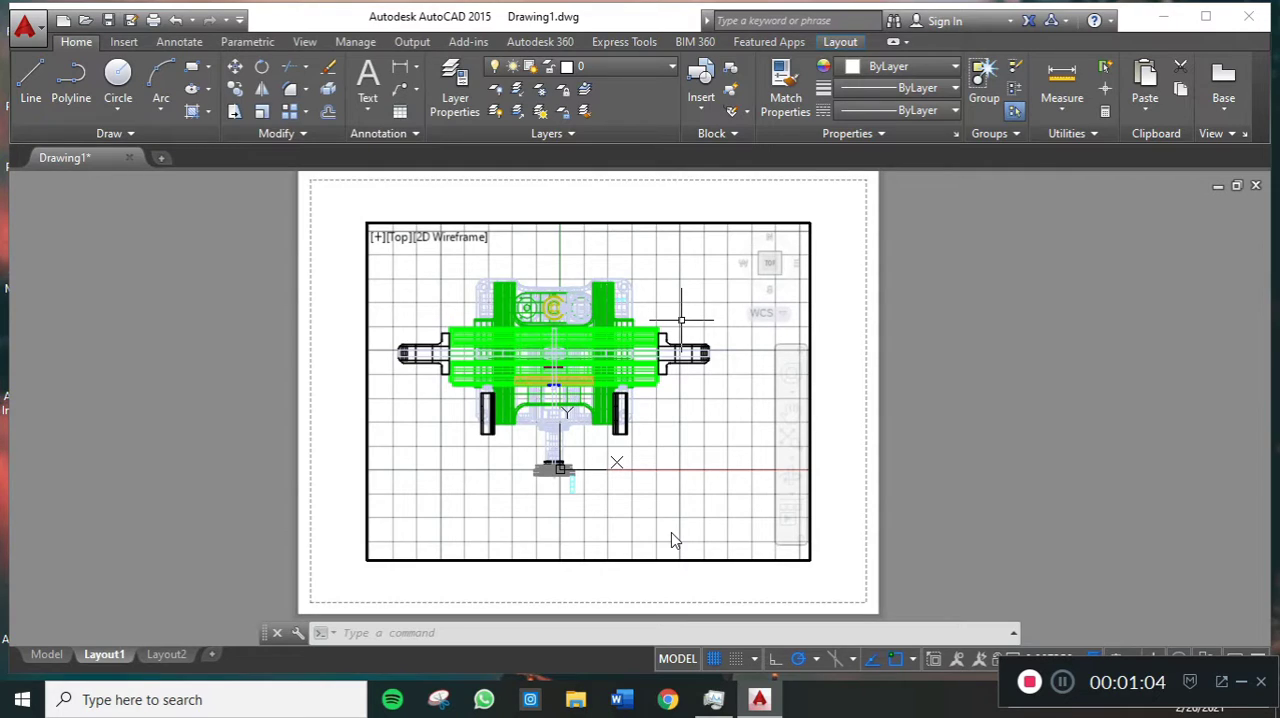
scroll(681, 320, down, 2)
scroll(681, 320, up, 2)
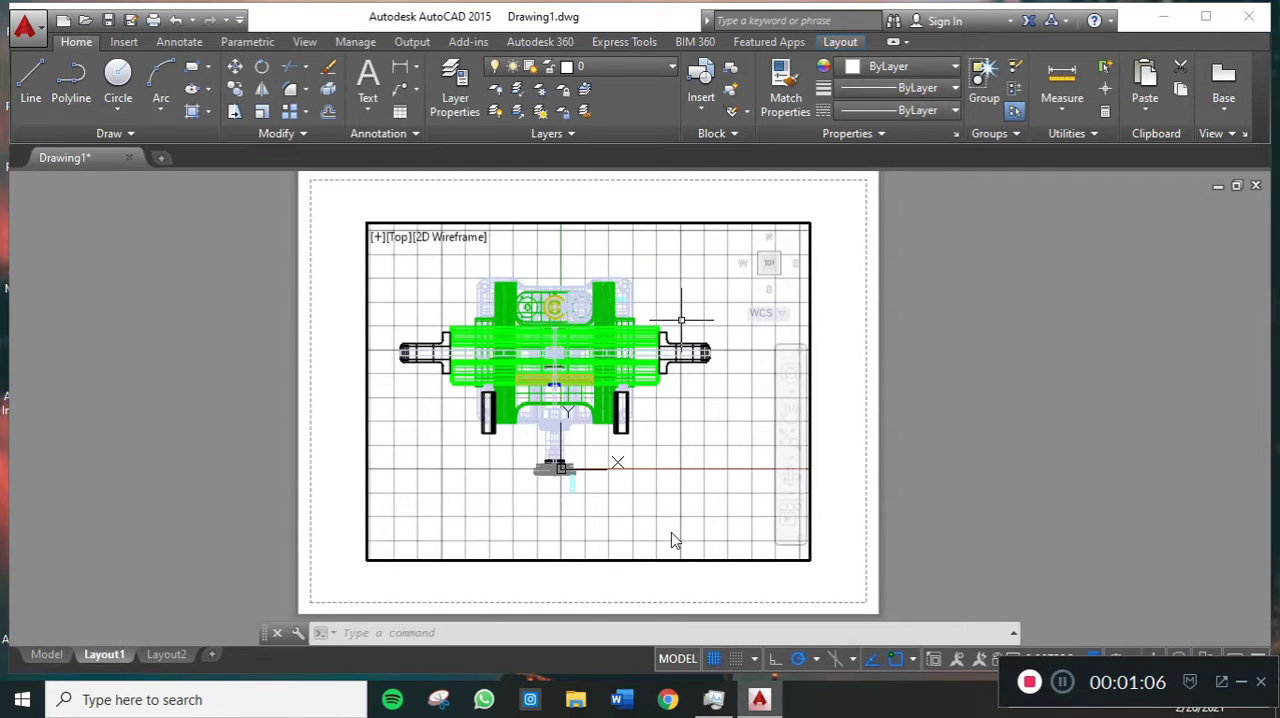
- Set the ZOOMFACTOR system variable to 30 for finer zoom increments
text(zoomfa)
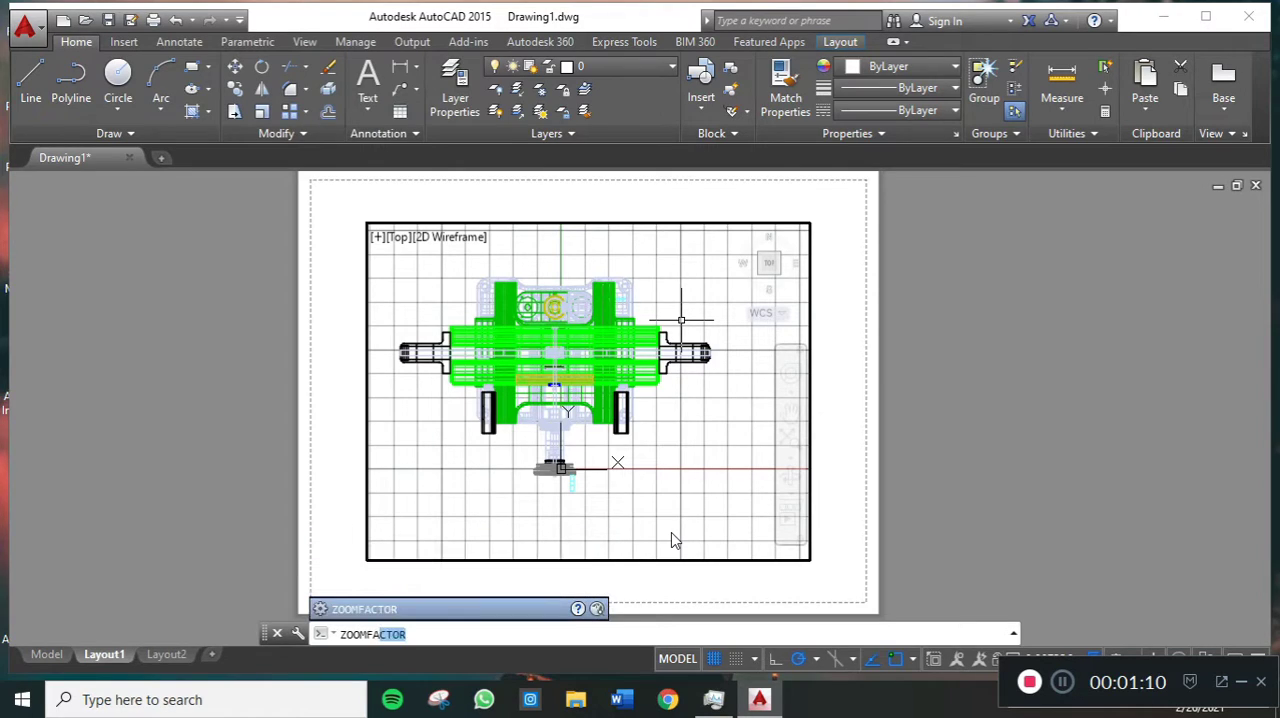
key(Return)
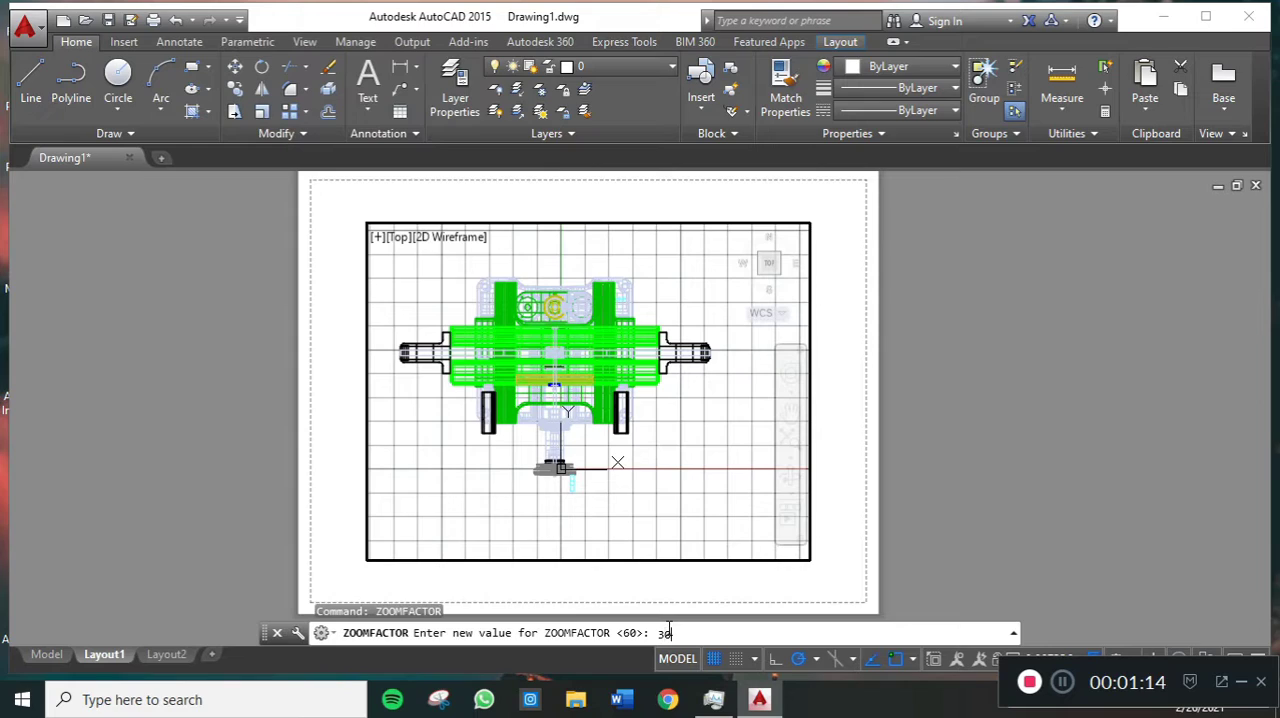
key(Return)
- Check the new zoom increments on the machine and centre it within the layout viewport
scroll(714, 397, down, 1)
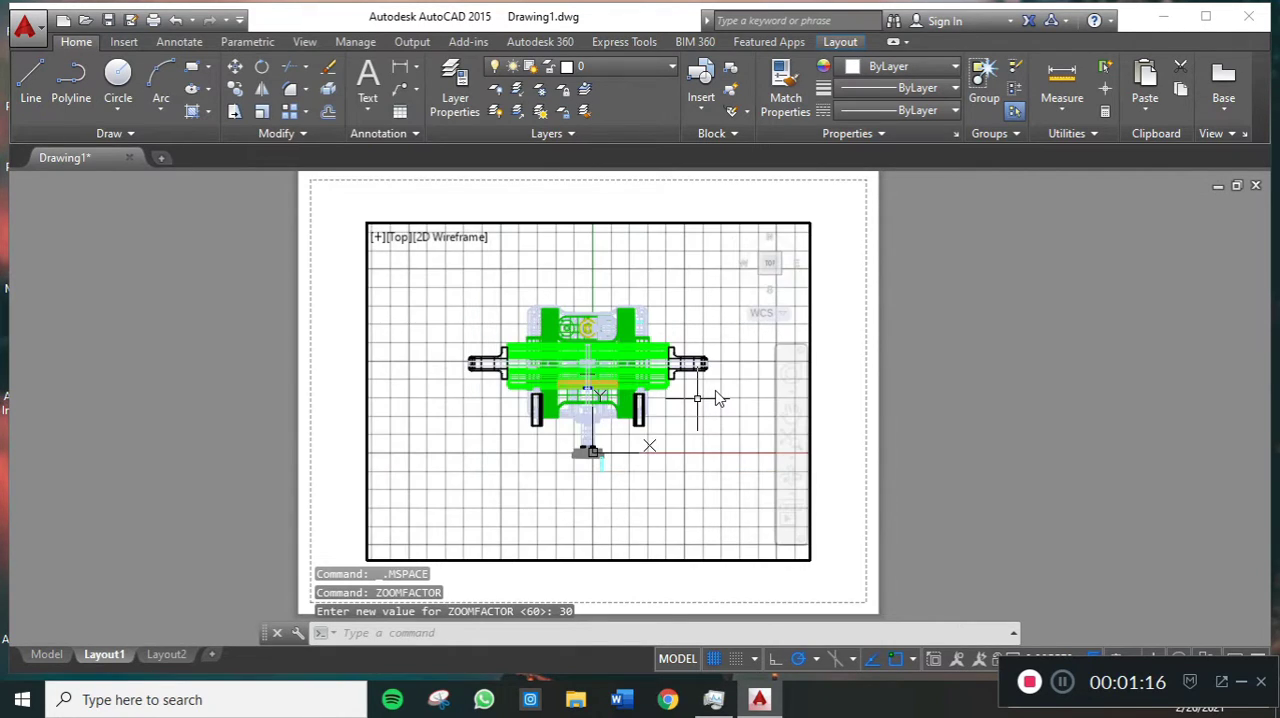
scroll(716, 398, up, 1)
scroll(716, 398, down, 1)
scroll(716, 398, up, 1)
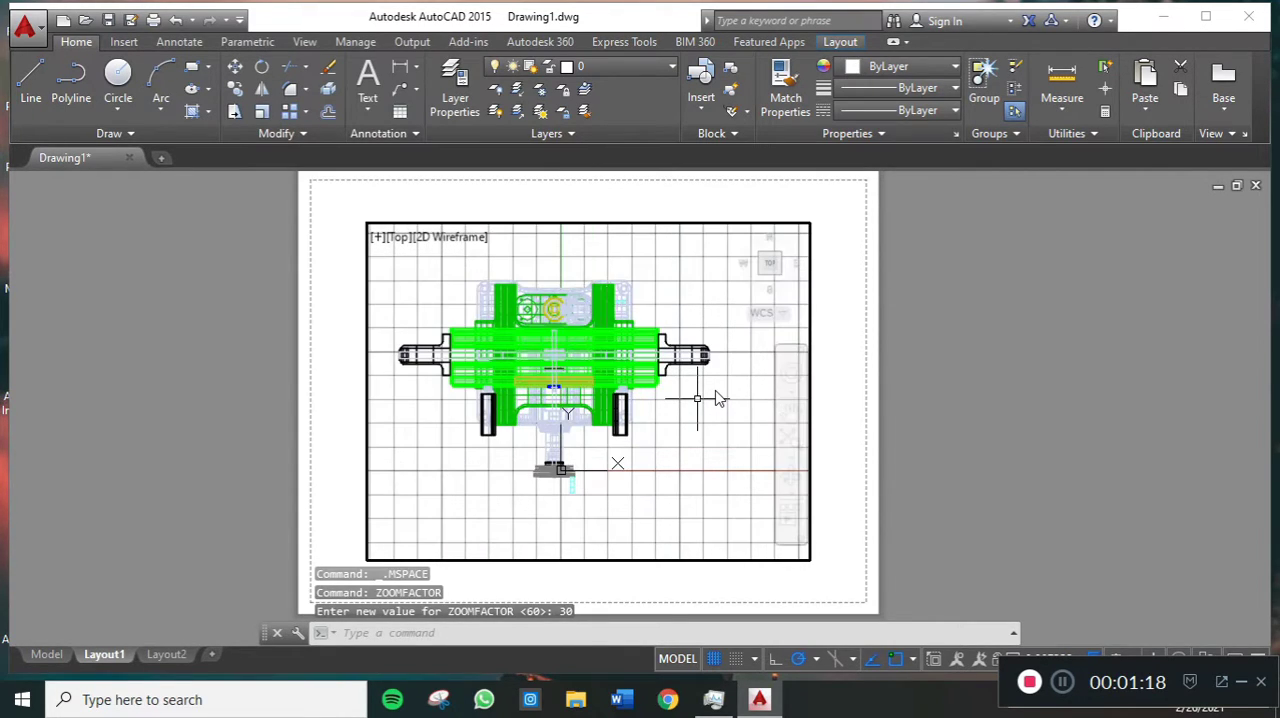
scroll(714, 397, down, 1)
scroll(714, 397, up, 1)
middle_drag(714, 397, 722, 400)
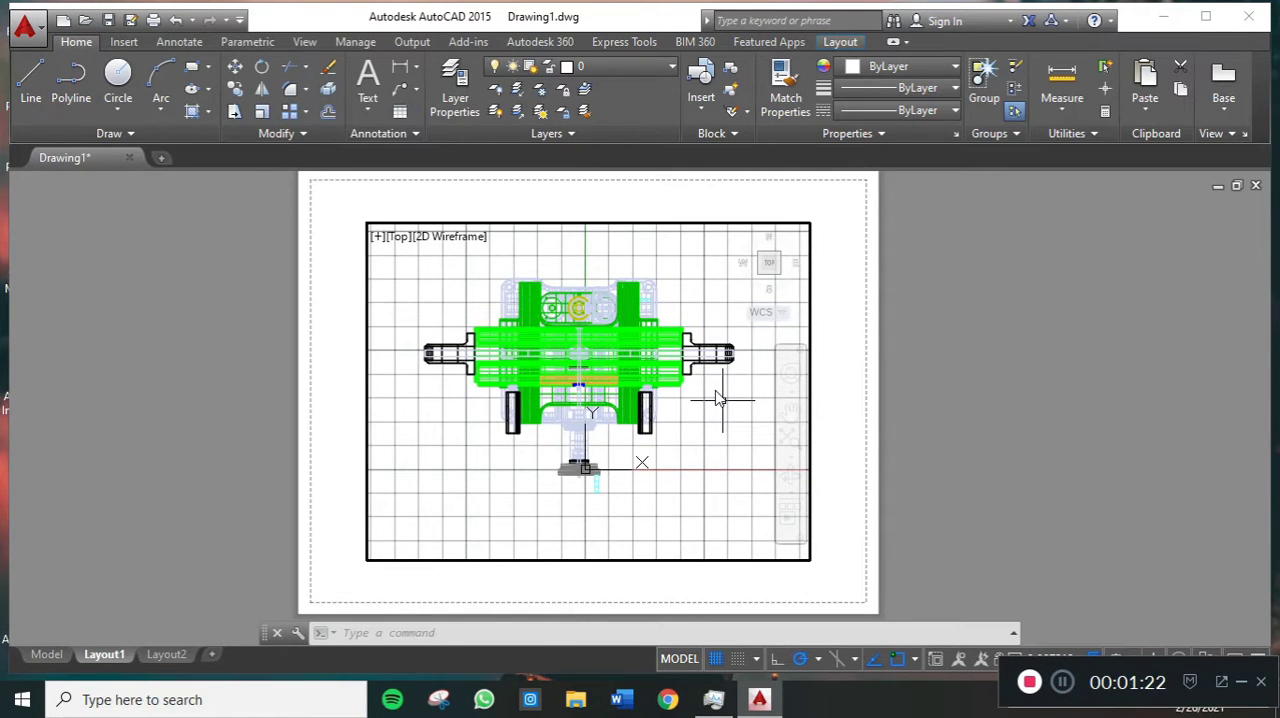
scroll(716, 398, down, 1)
scroll(716, 398, up, 1)
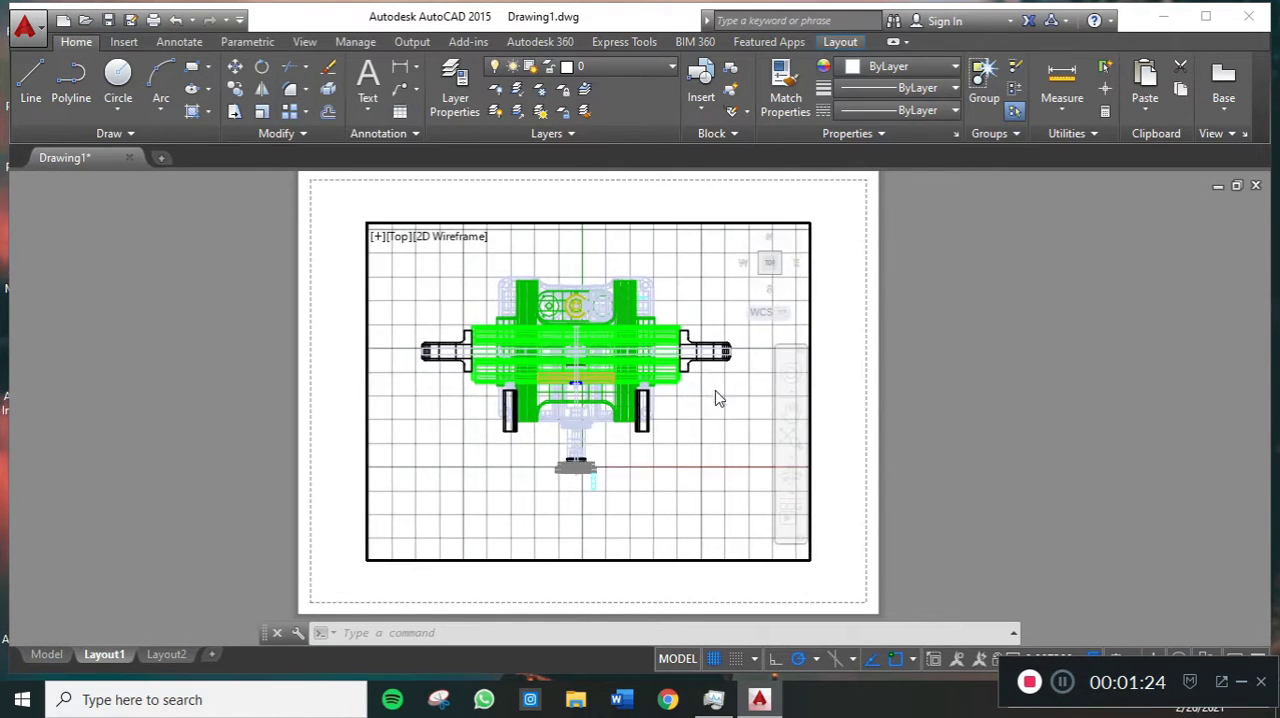
scroll(722, 400, down, 2)
scroll(720, 400, up, 1)
middle_drag(656, 392, 685, 406)
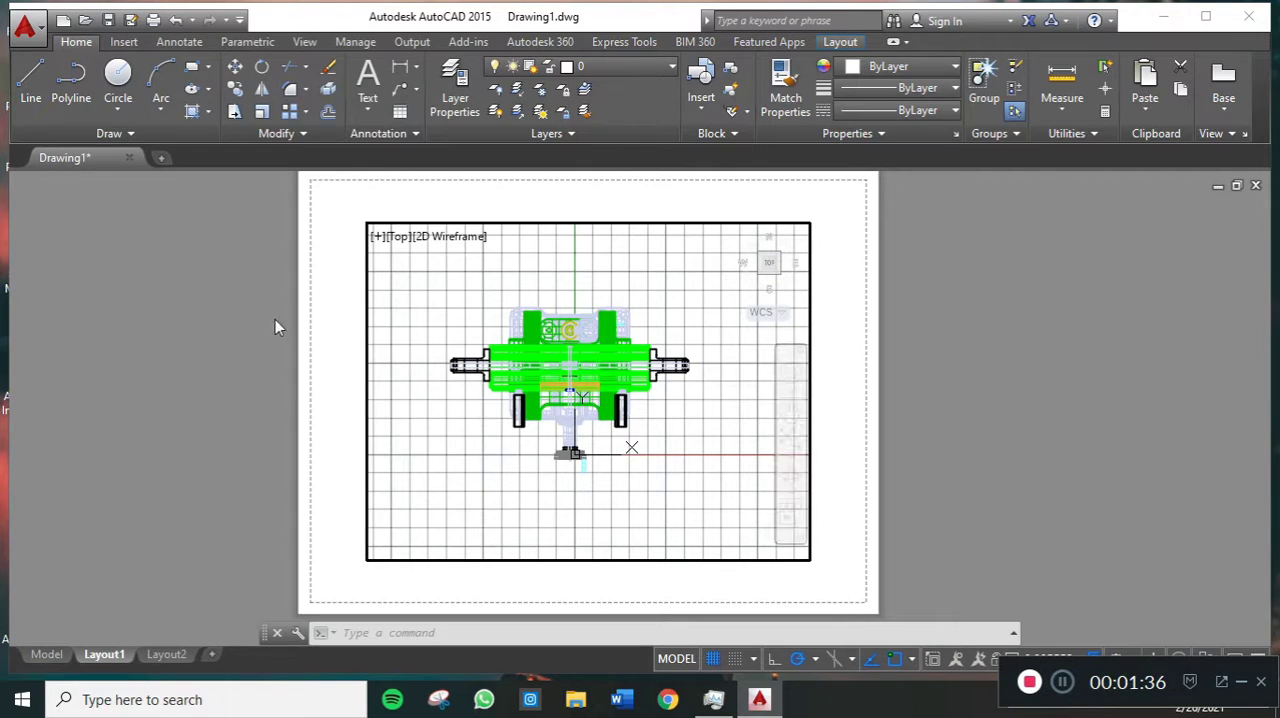
- Preview the machine from the Bottom, Right and SW Isometric directions in the layout viewport and return to the Top view
click(398, 238)
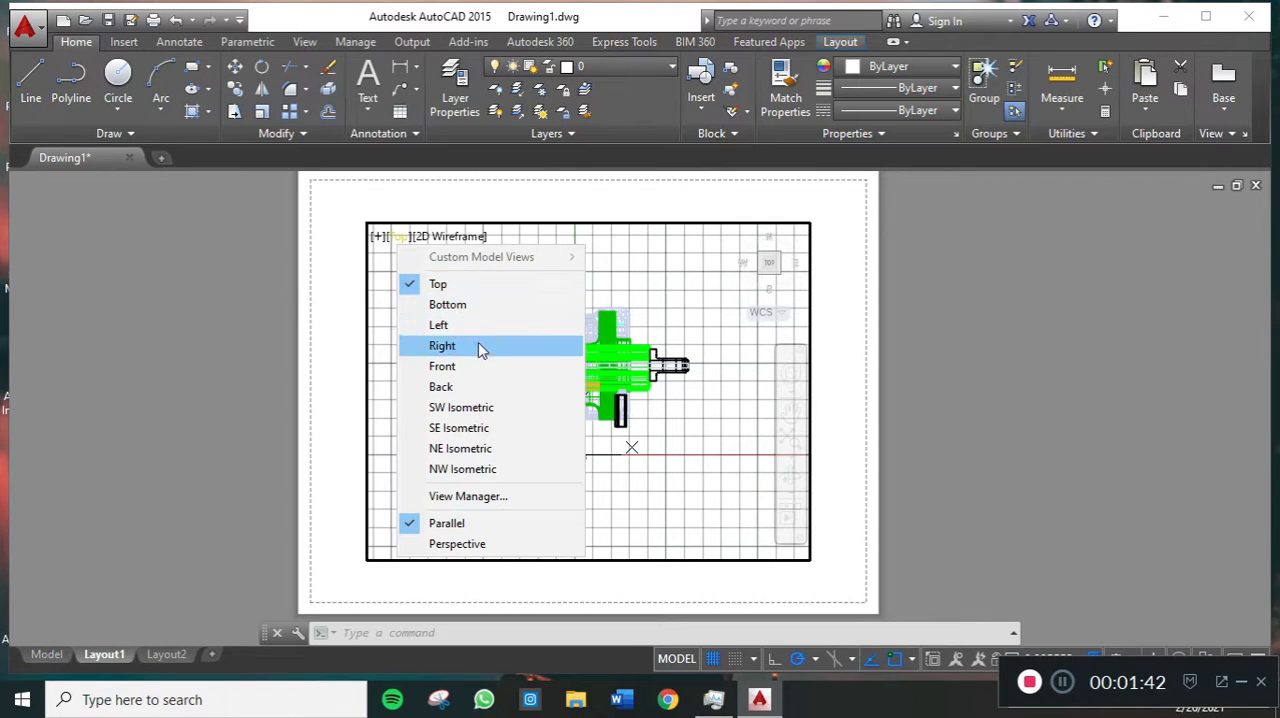
click(458, 305)
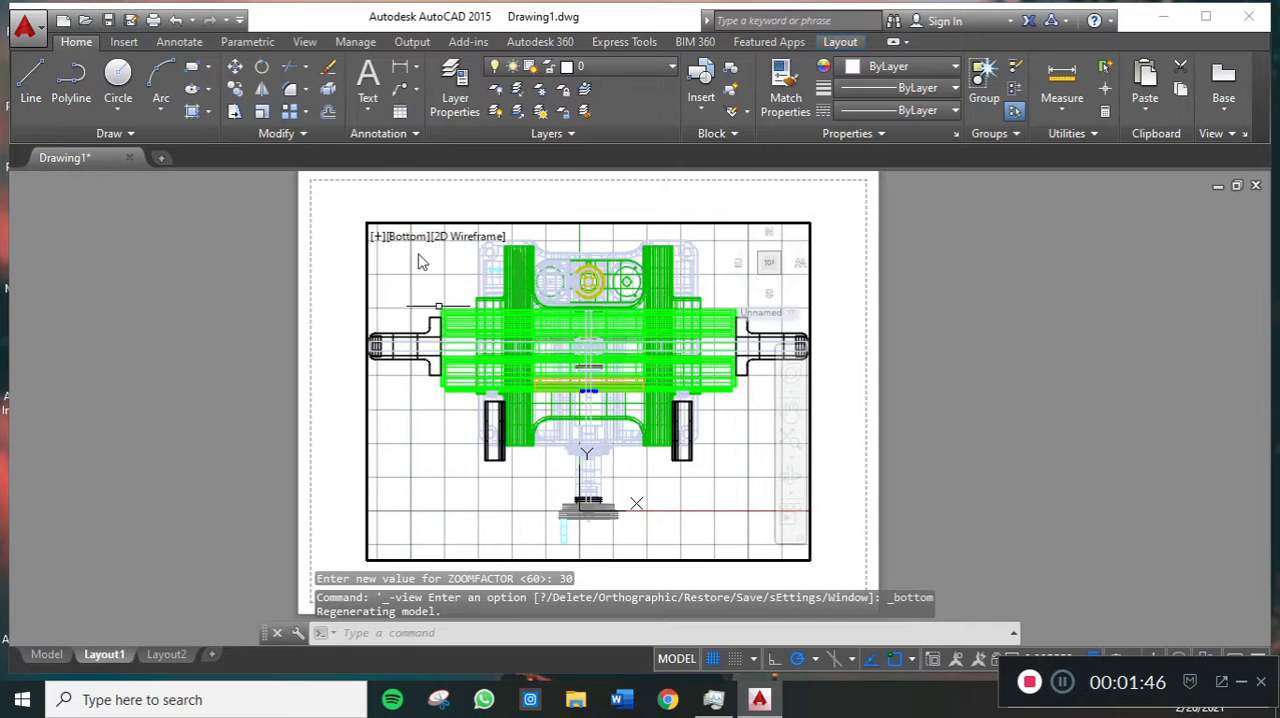
click(413, 243)
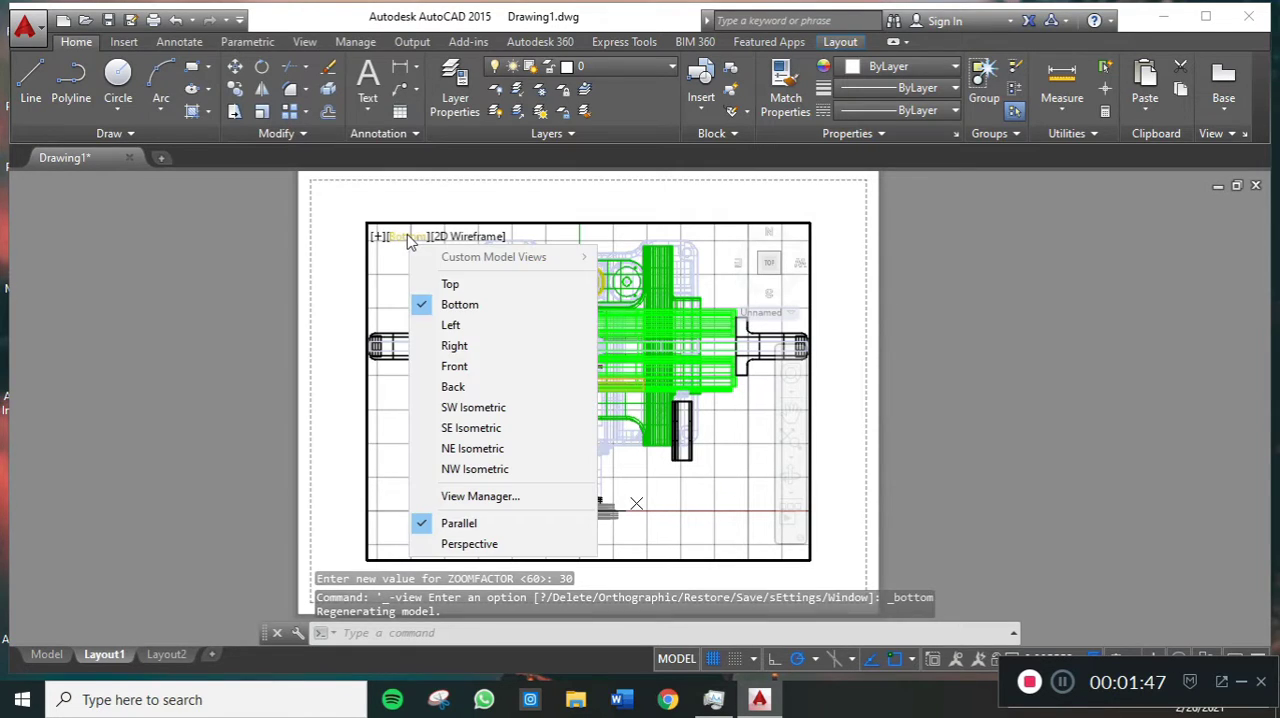
click(465, 345)
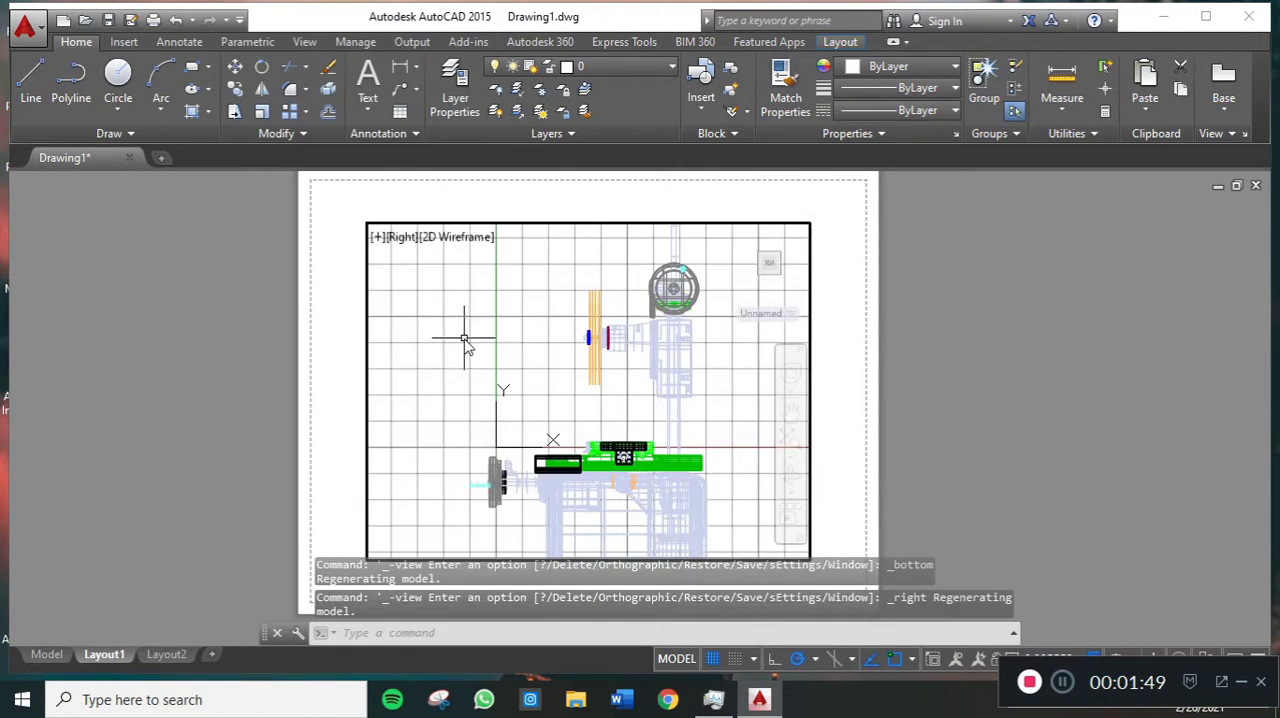
click(405, 243)
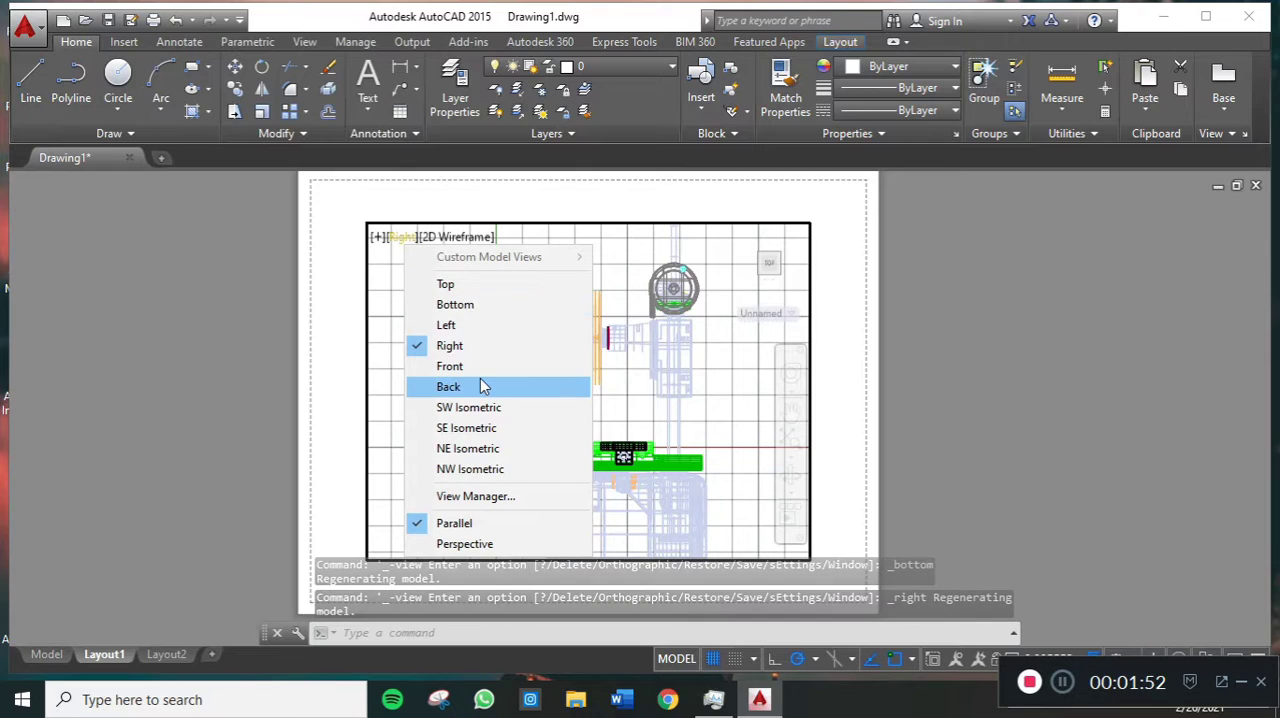
click(483, 408)
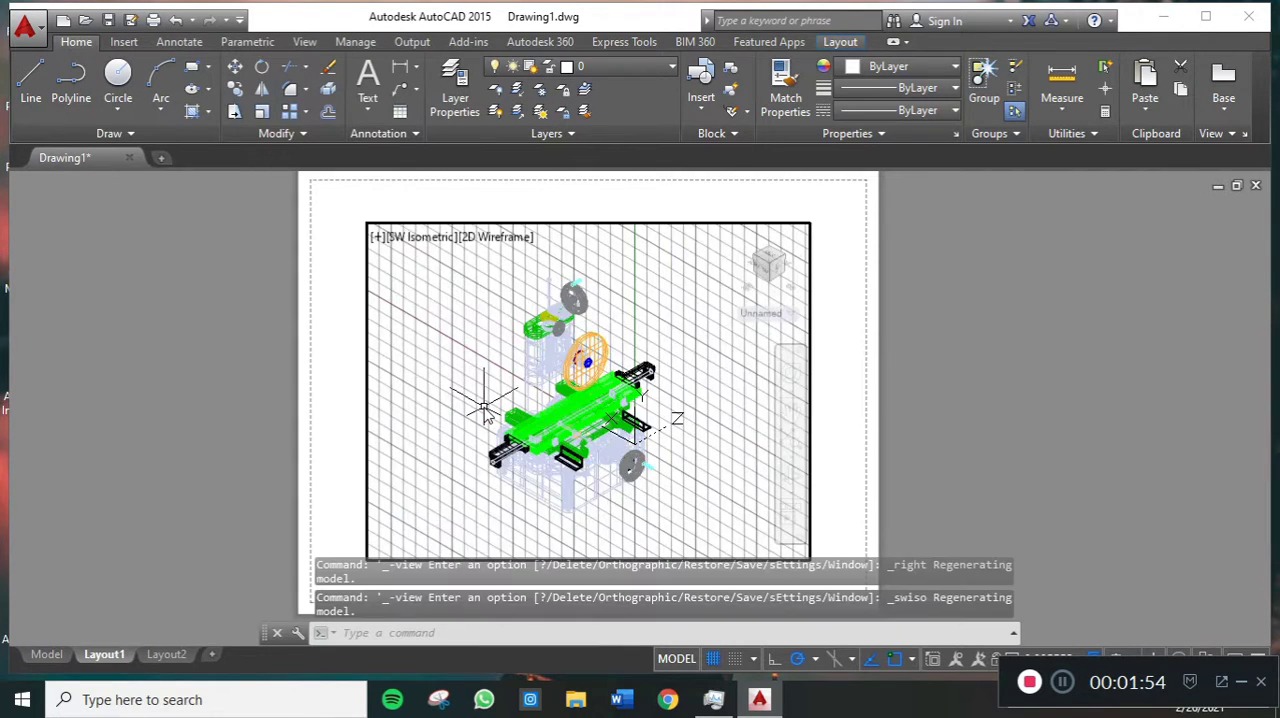
click(412, 237)
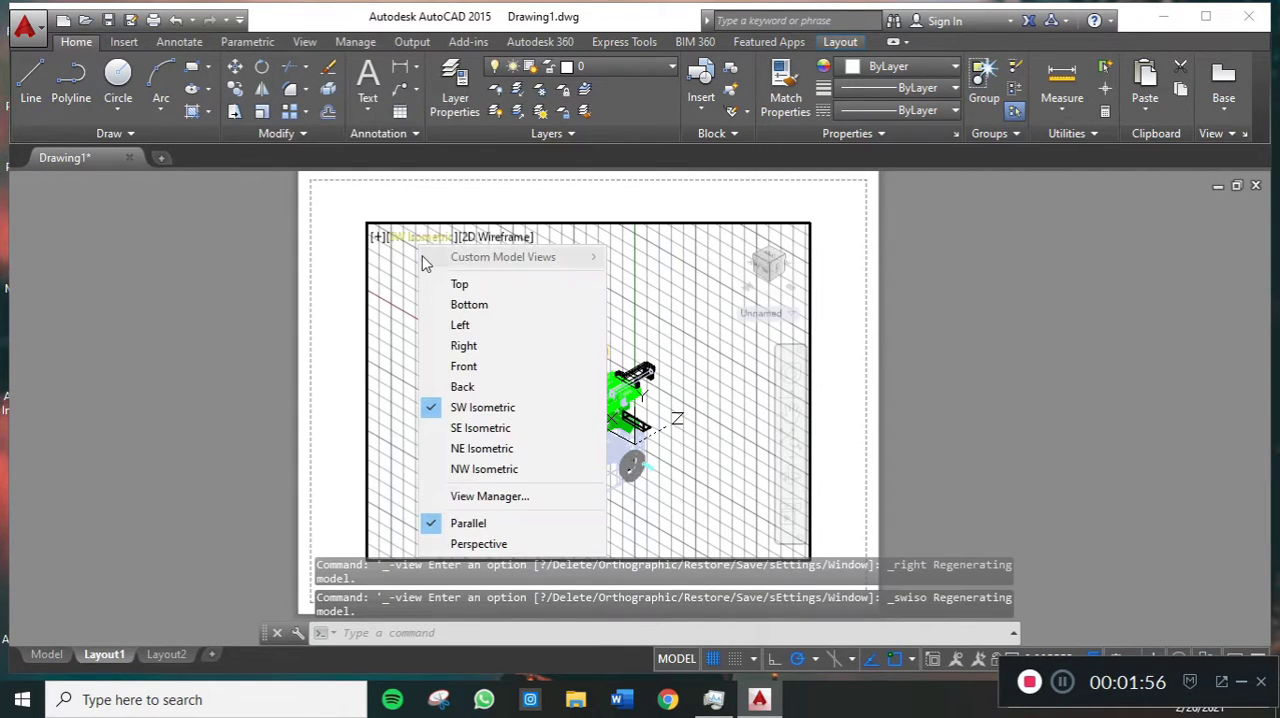
click(447, 285)
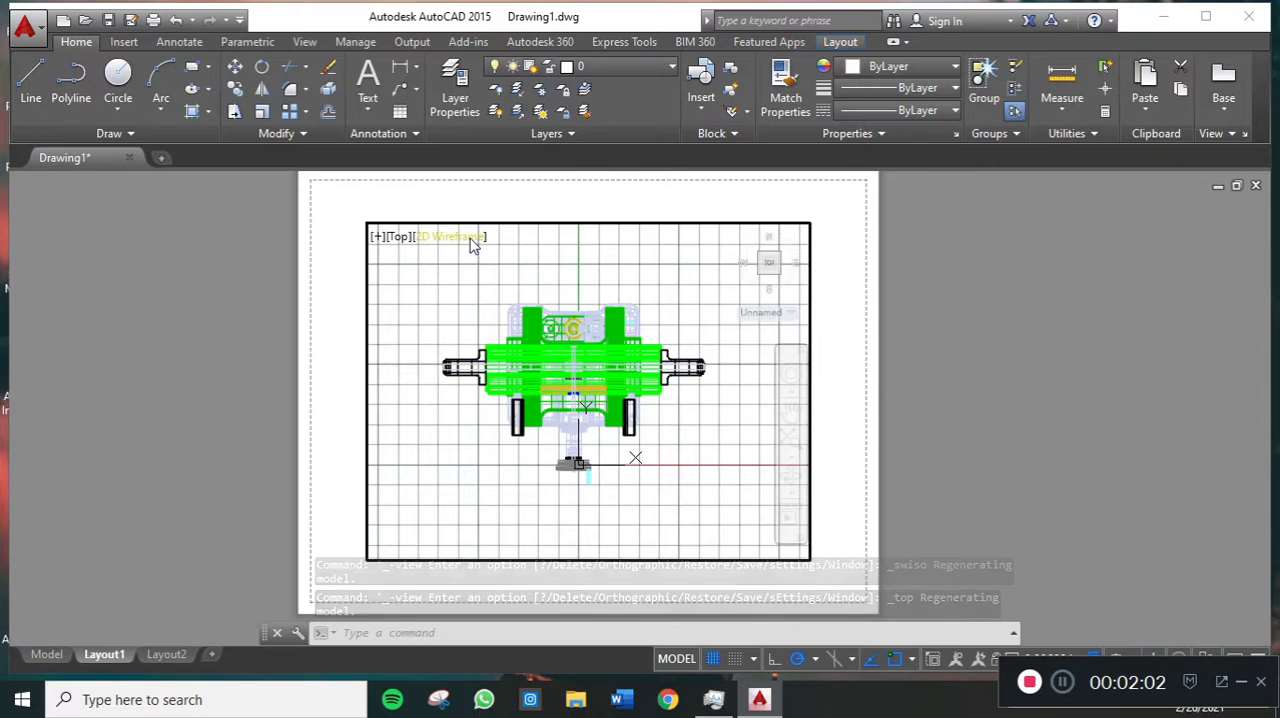
- Compare the Conceptual and Realistic visual styles on the Top view and return the viewport to 2D Wireframe
click(465, 237)
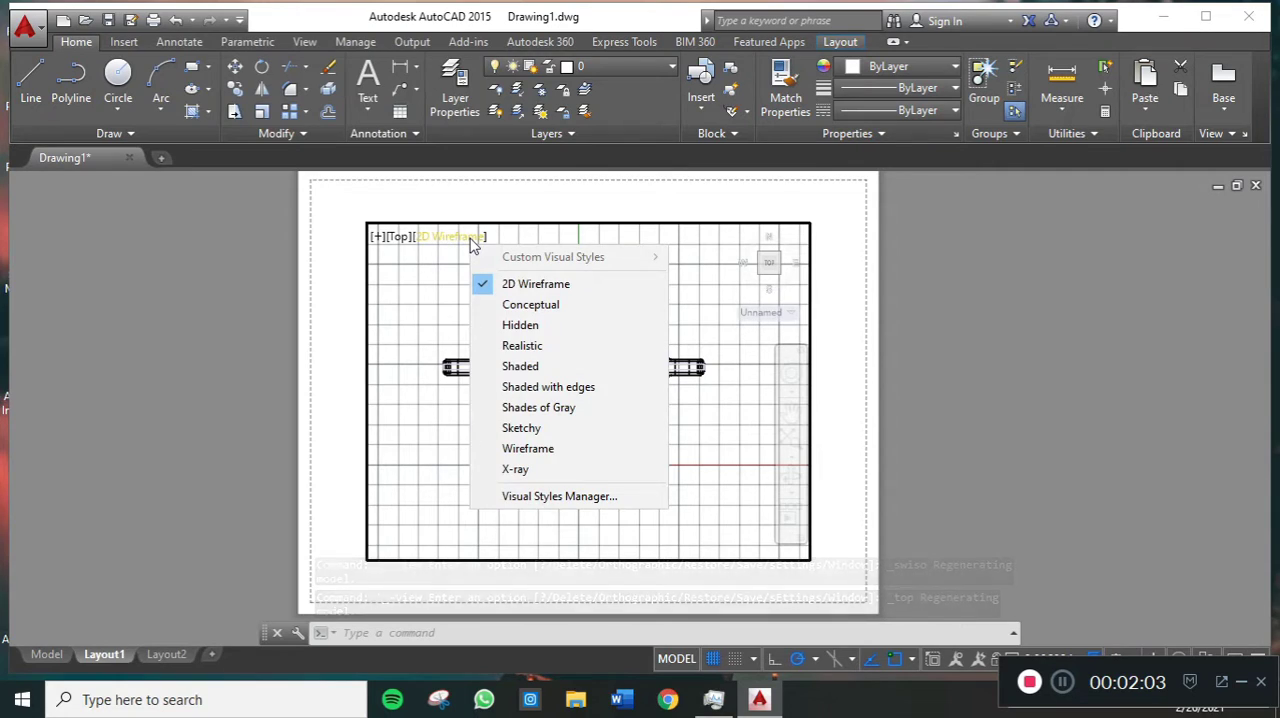
click(570, 304)
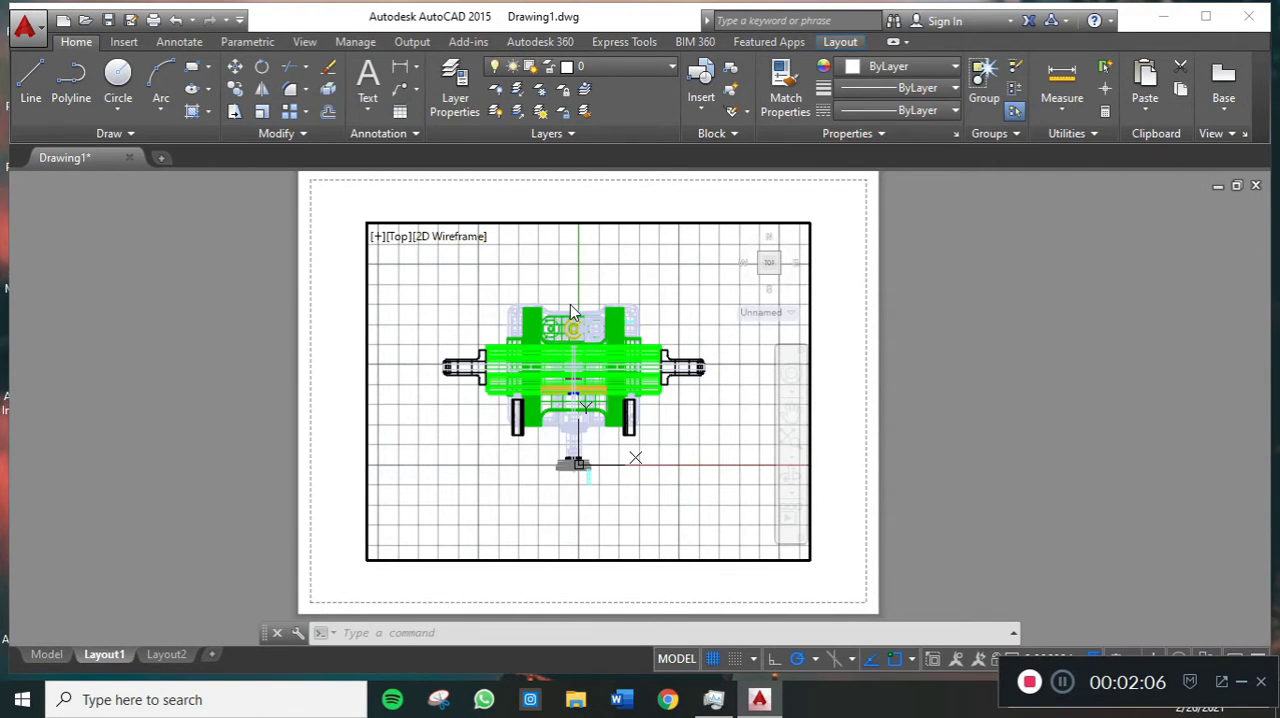
click(456, 237)
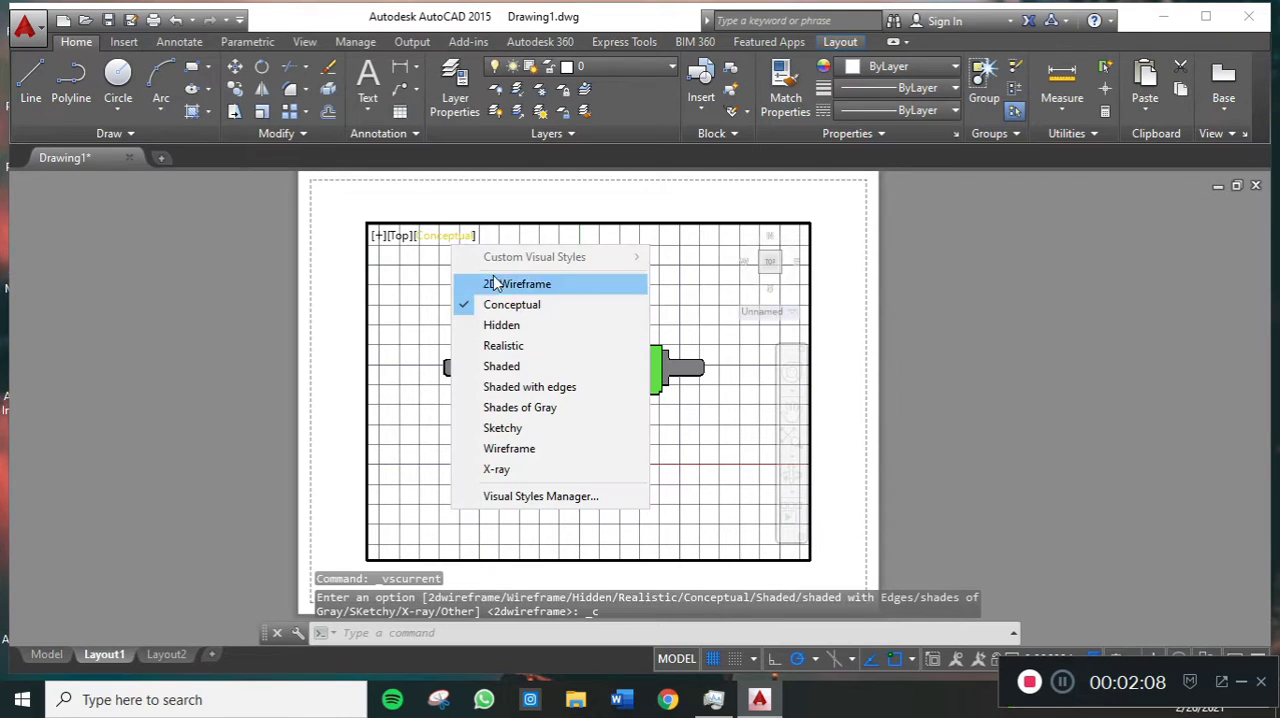
click(540, 346)
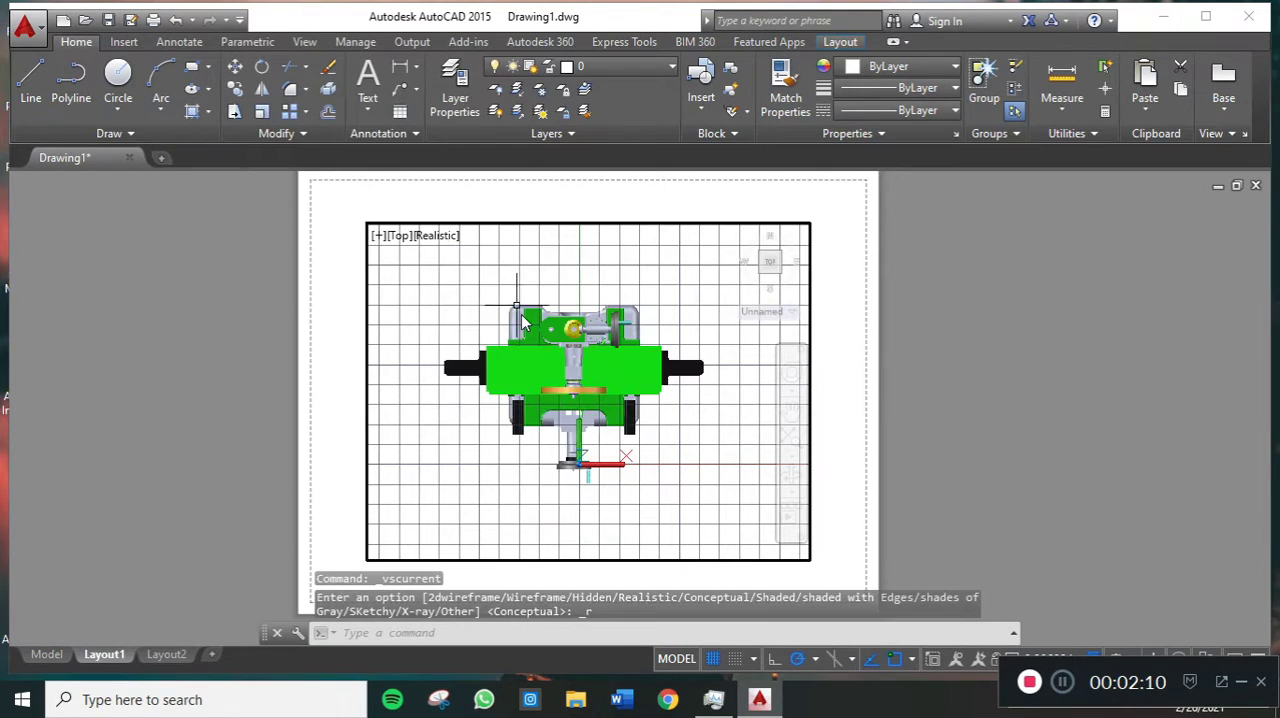
click(441, 240)
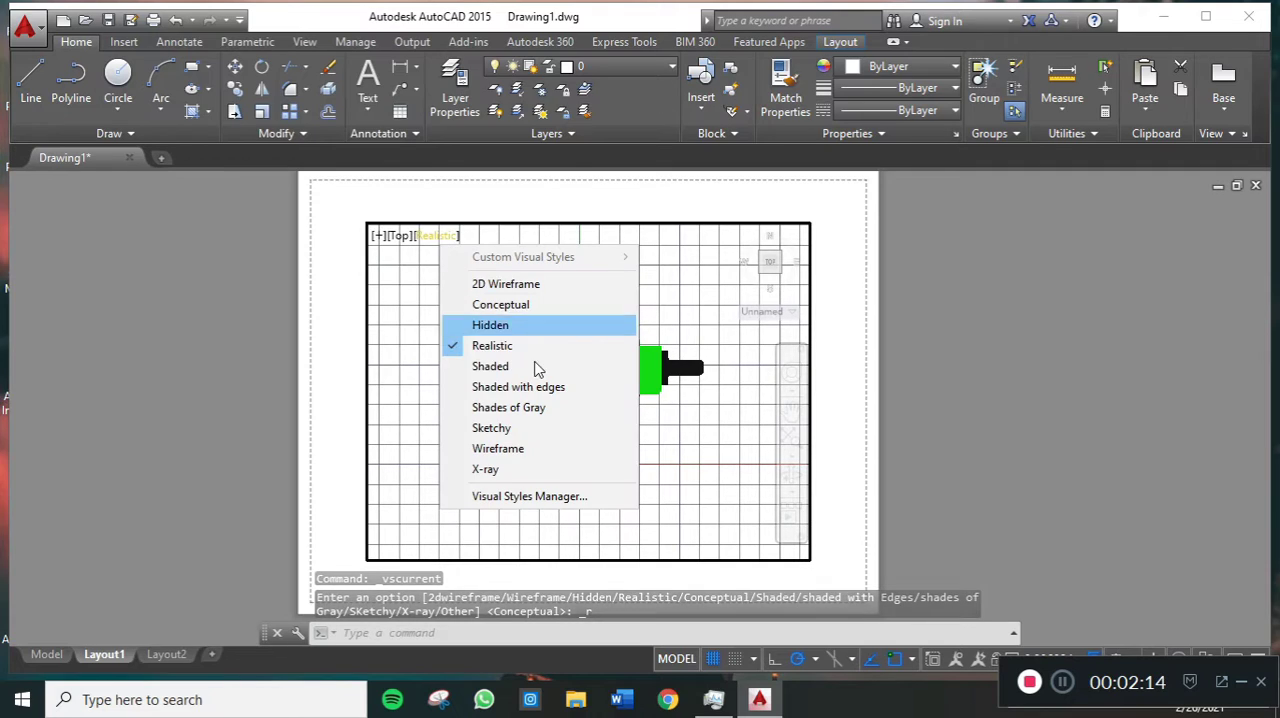
click(538, 288)
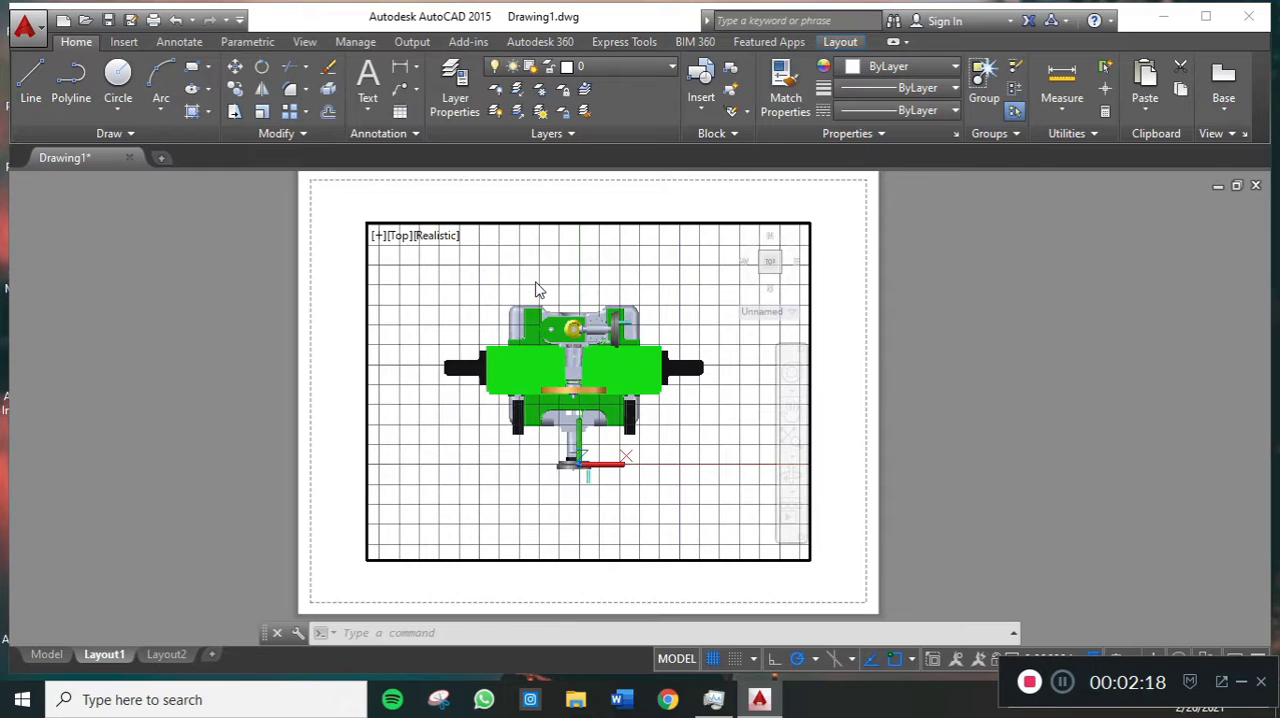
scroll(669, 300, down, 2)
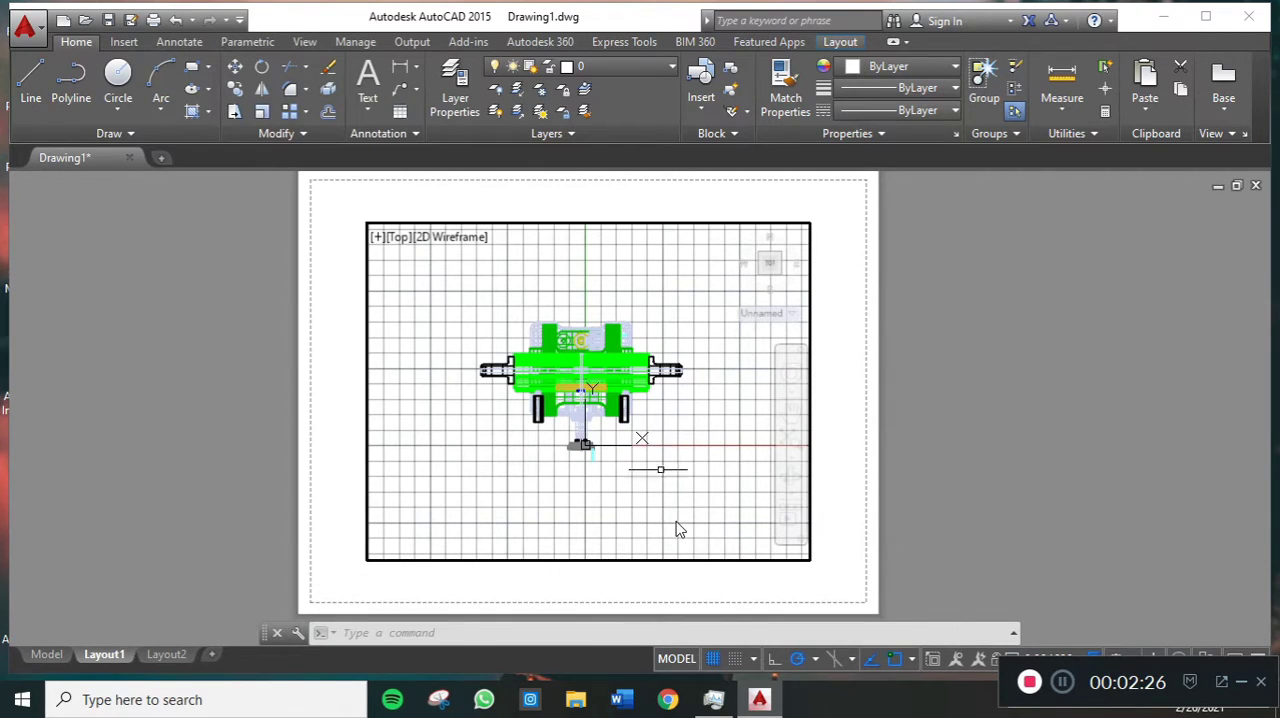
- Switch Layout1 from model space to paper space and check that zooming scales the whole sheet
click(676, 659)
scroll(687, 324, down, 2)
scroll(687, 324, up, 2)
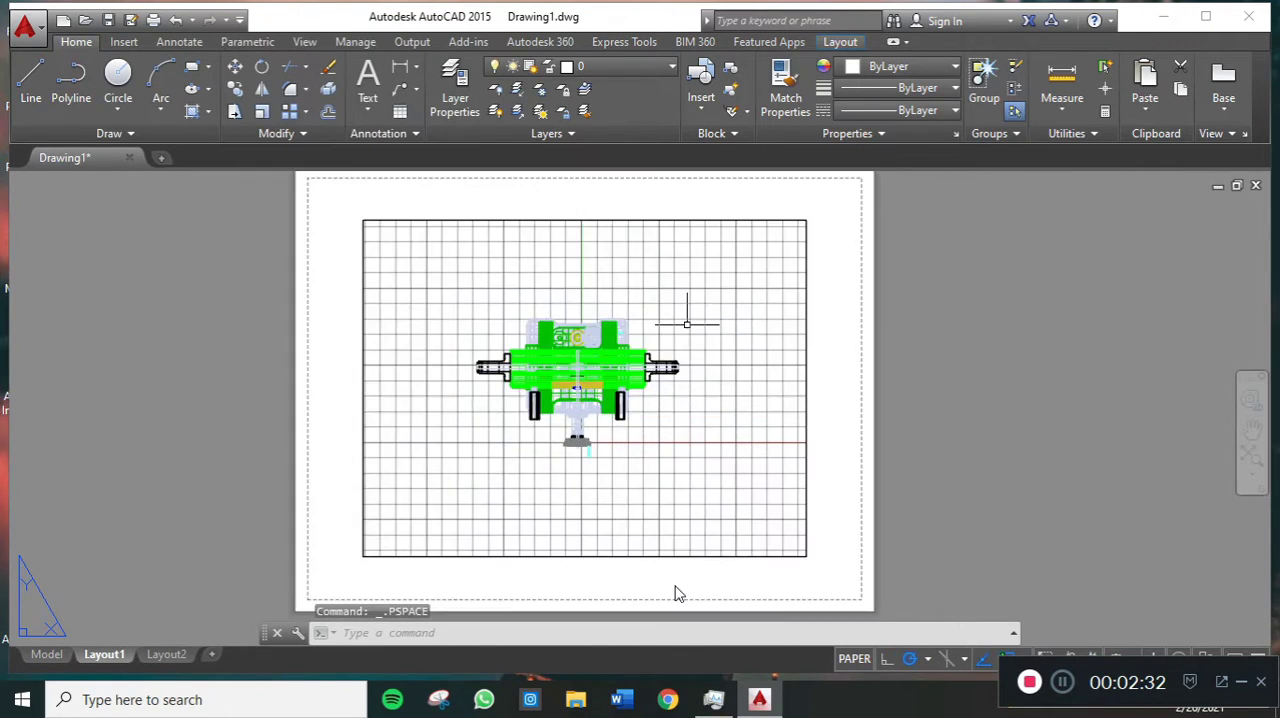
scroll(687, 324, down, 2)
scroll(687, 324, up, 4)
scroll(687, 324, down, 5)
scroll(687, 324, up, 3)
scroll(687, 324, down, 1)
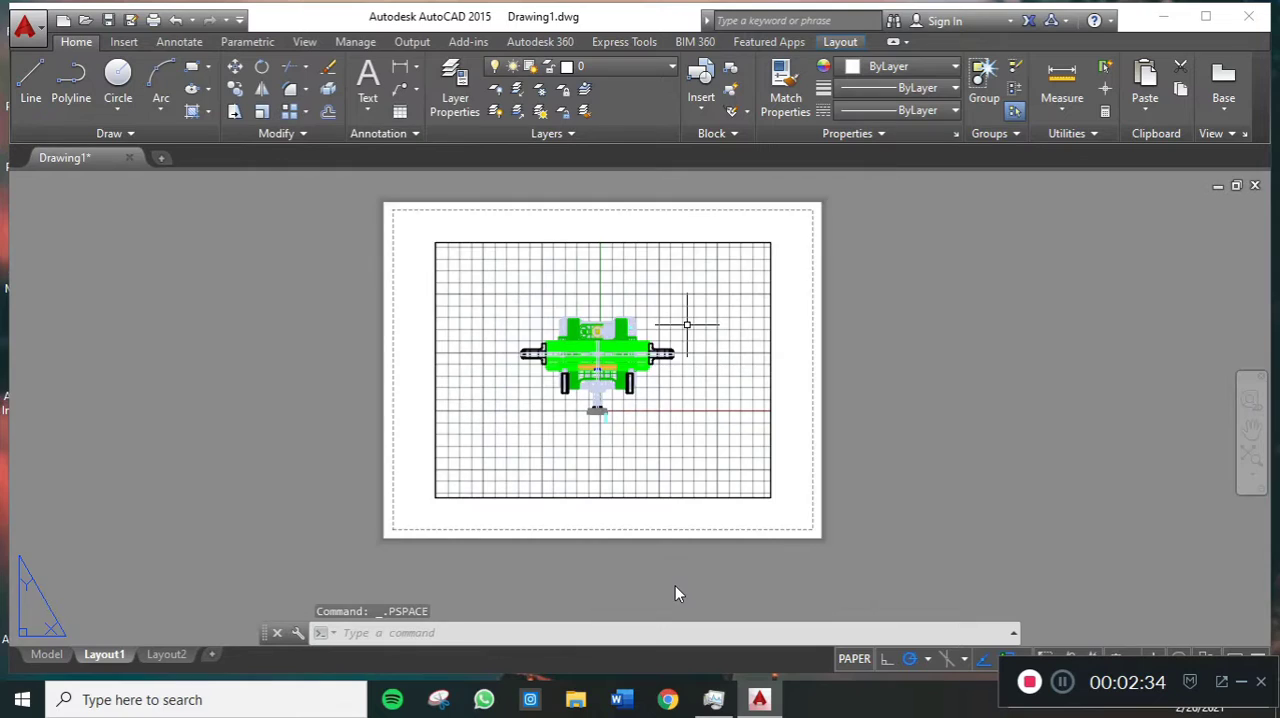
scroll(686, 324, up, 1)
scroll(680, 330, down, 1)
scroll(680, 330, up, 1)
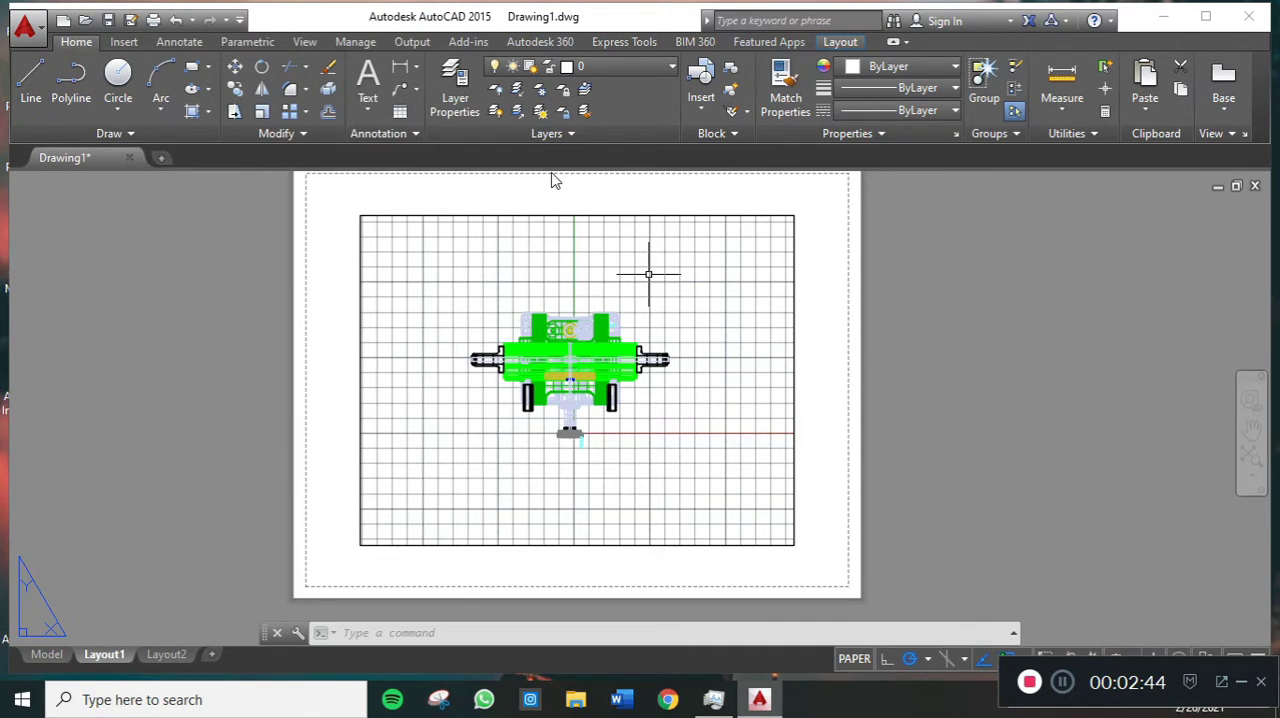
- Open the Standard dimension style for modification and set its text color to Blue
text(dim)
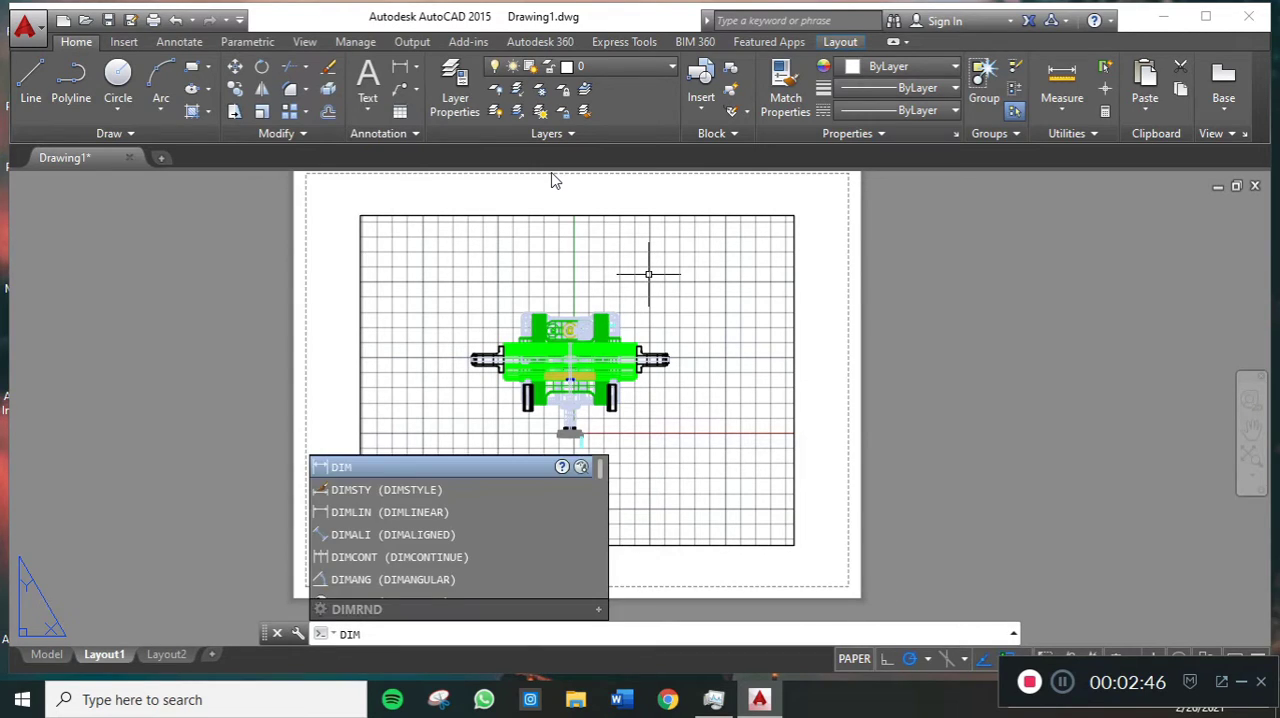
key(Down)
key(Return)
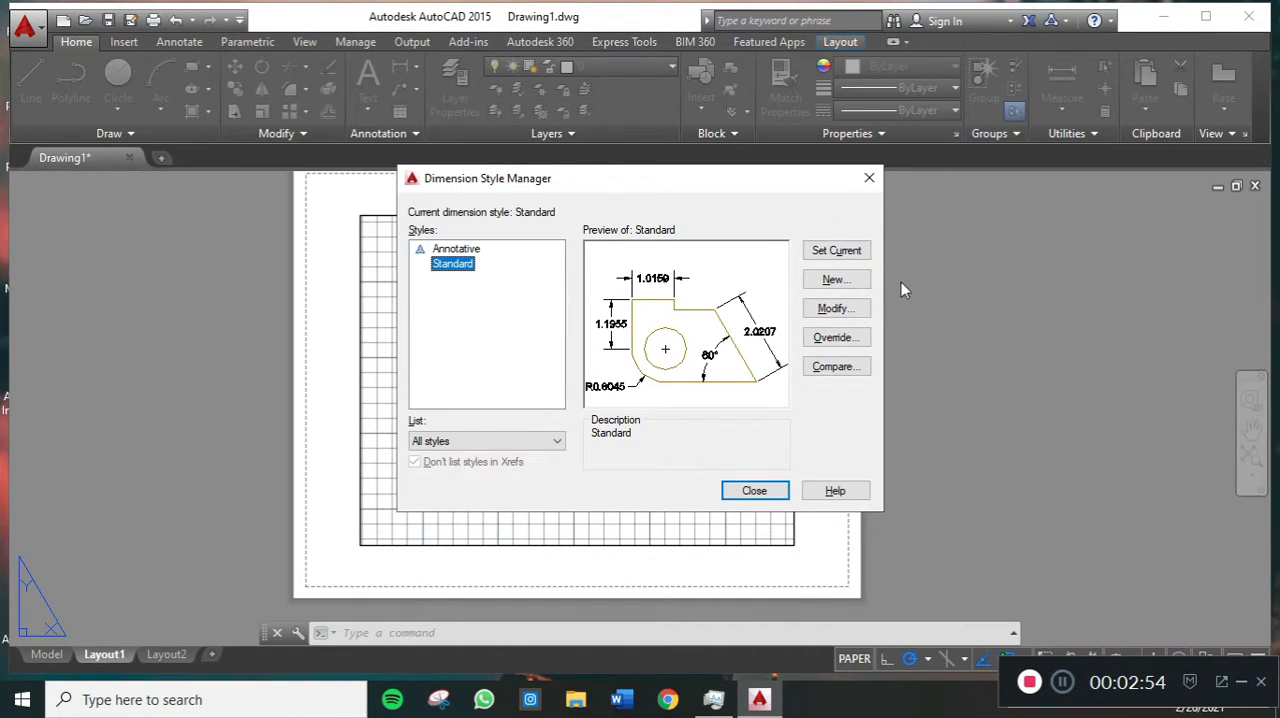
click(838, 310)
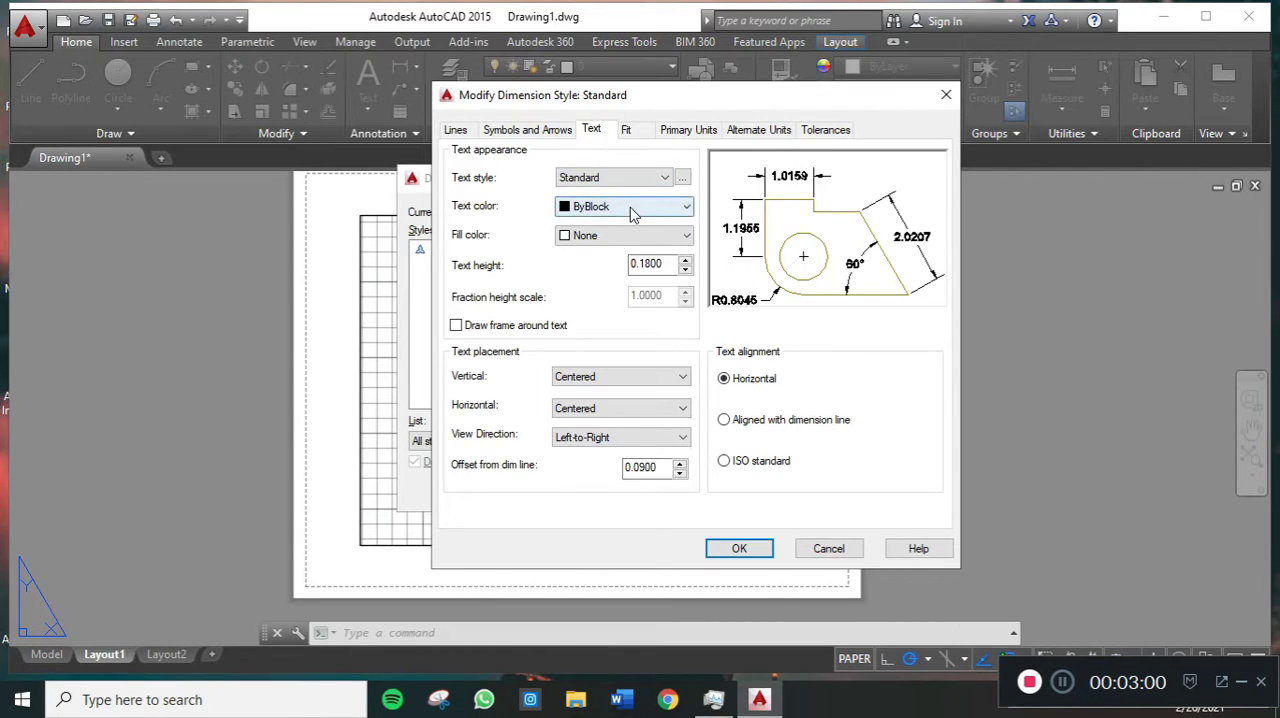
click(630, 207)
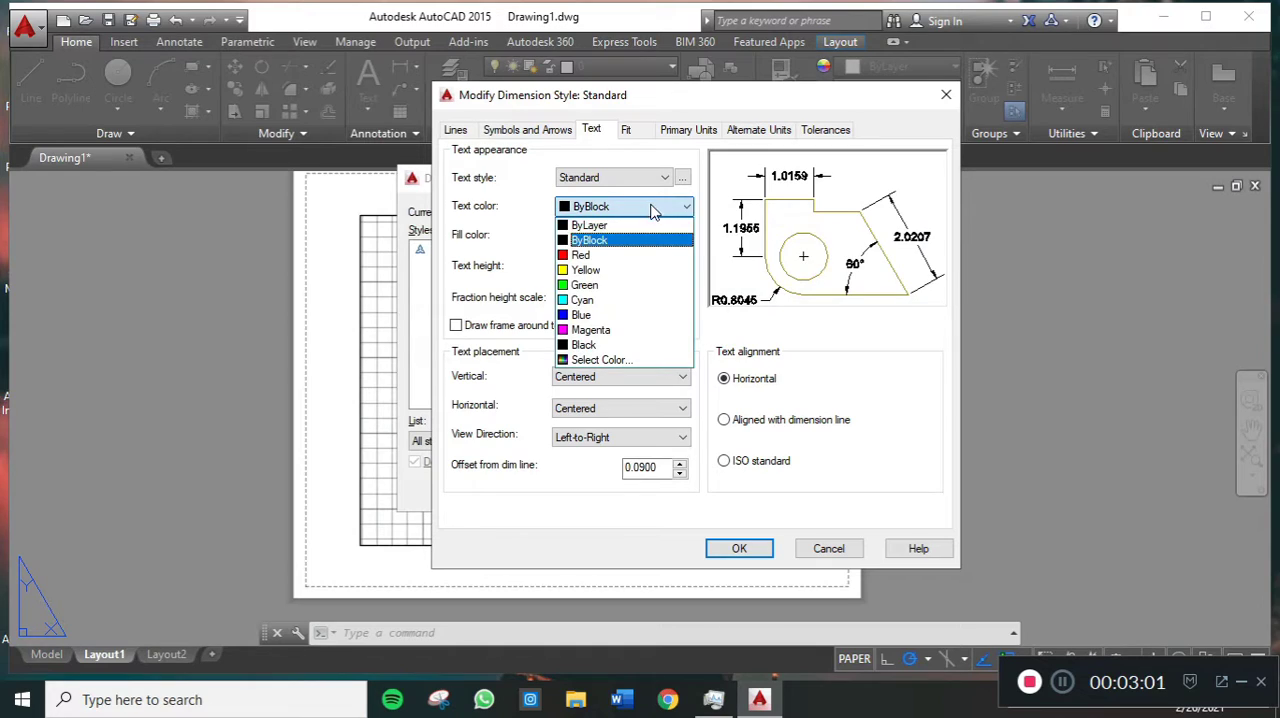
click(630, 315)
- Set the color of both the dimension lines and the extension lines to Blue
click(457, 130)
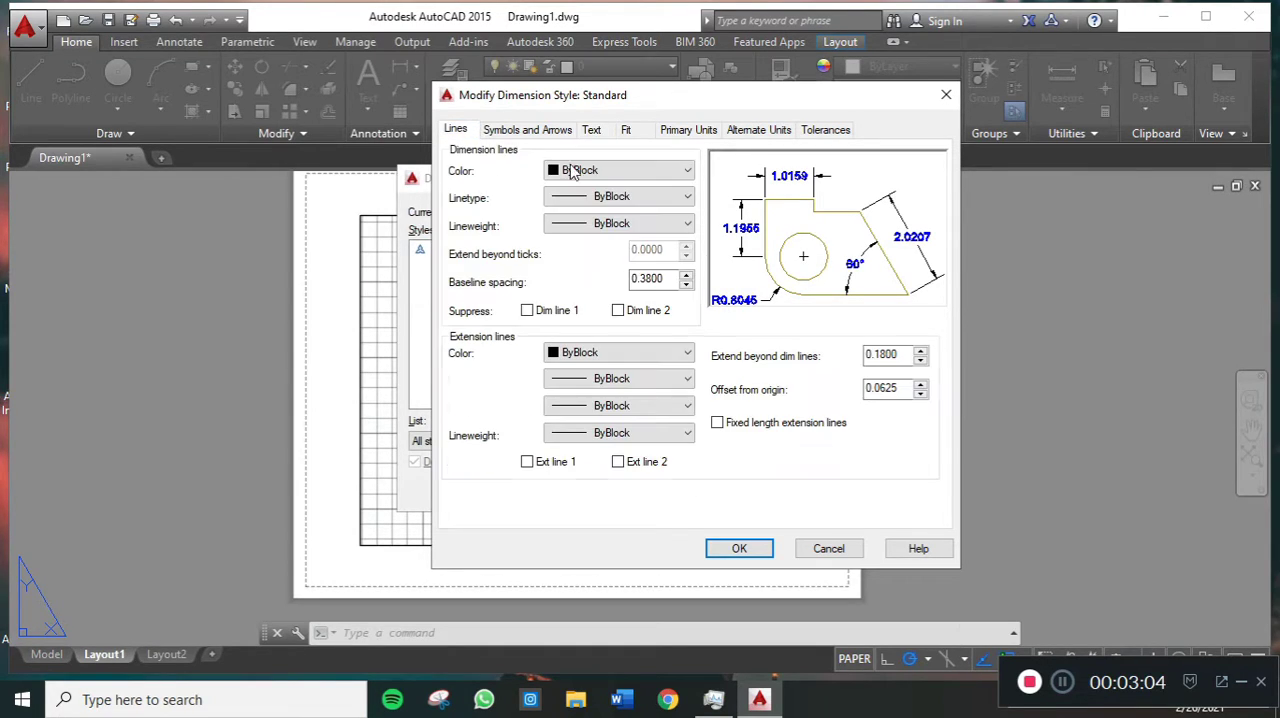
click(644, 173)
click(636, 279)
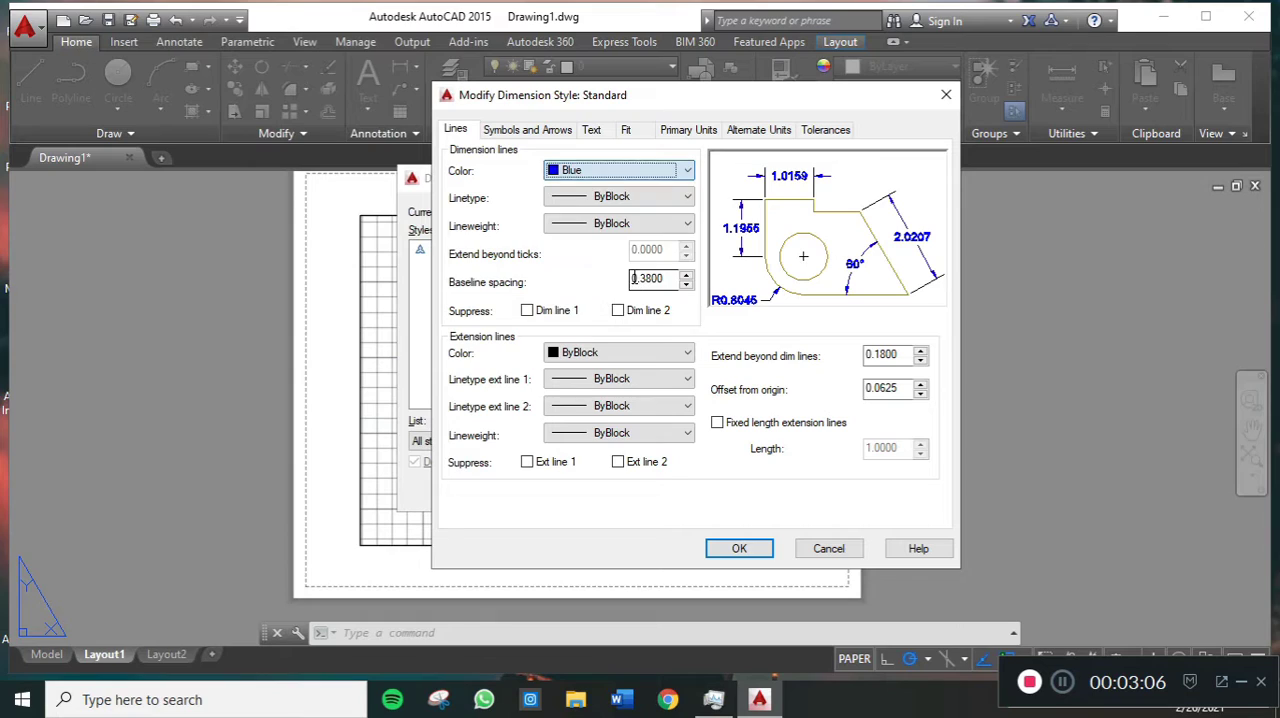
click(640, 353)
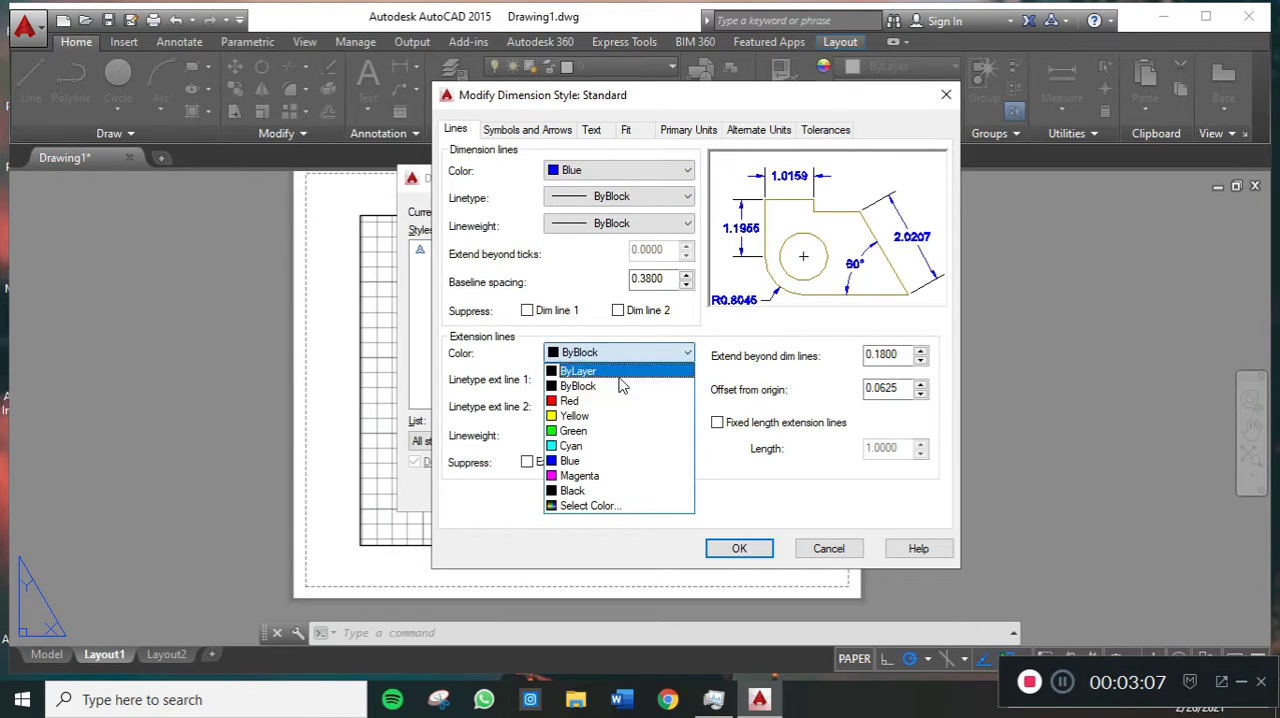
click(598, 461)
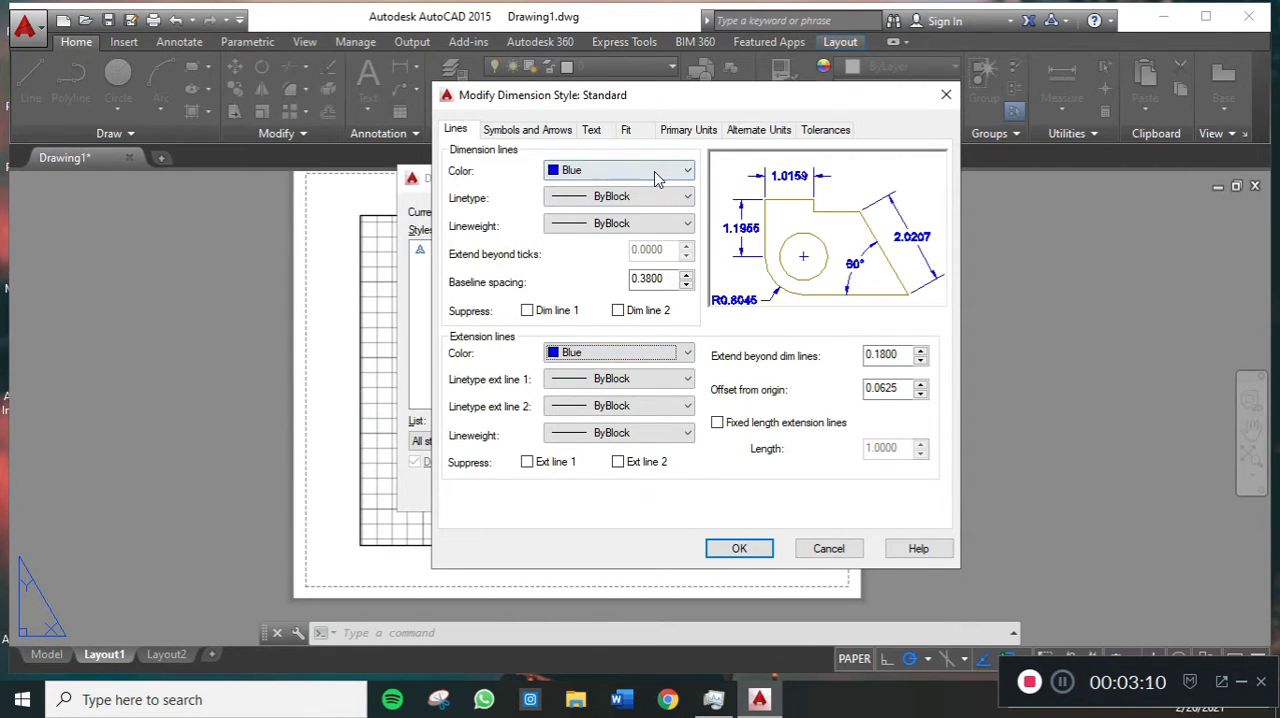
- Review the arrowhead settings and the Arial font of the text style, and apply the modified Standard dimension style
click(553, 131)
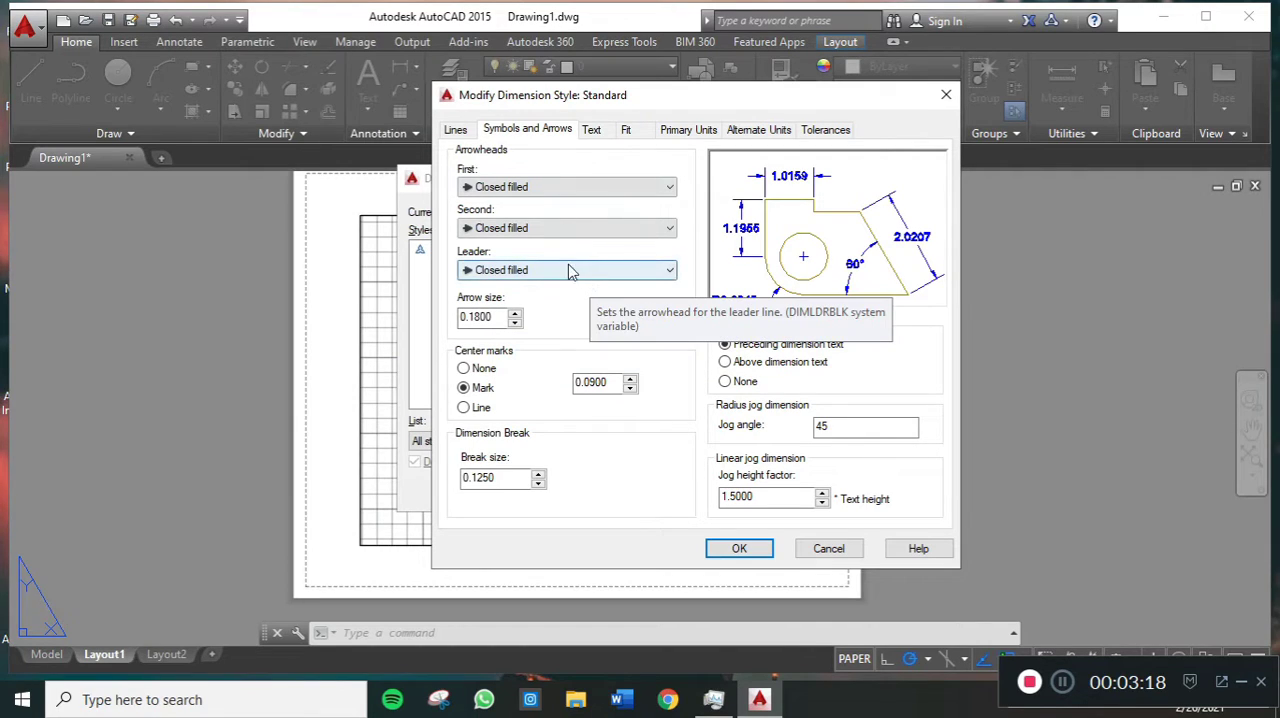
click(593, 131)
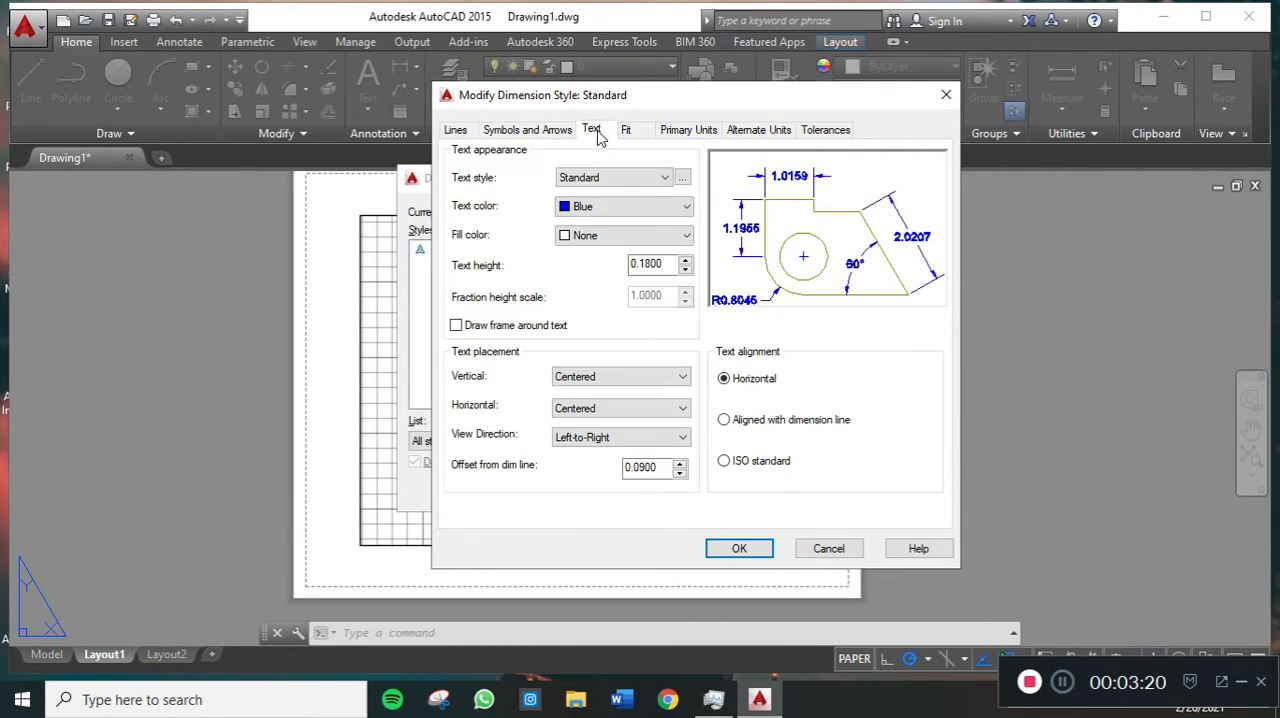
click(678, 177)
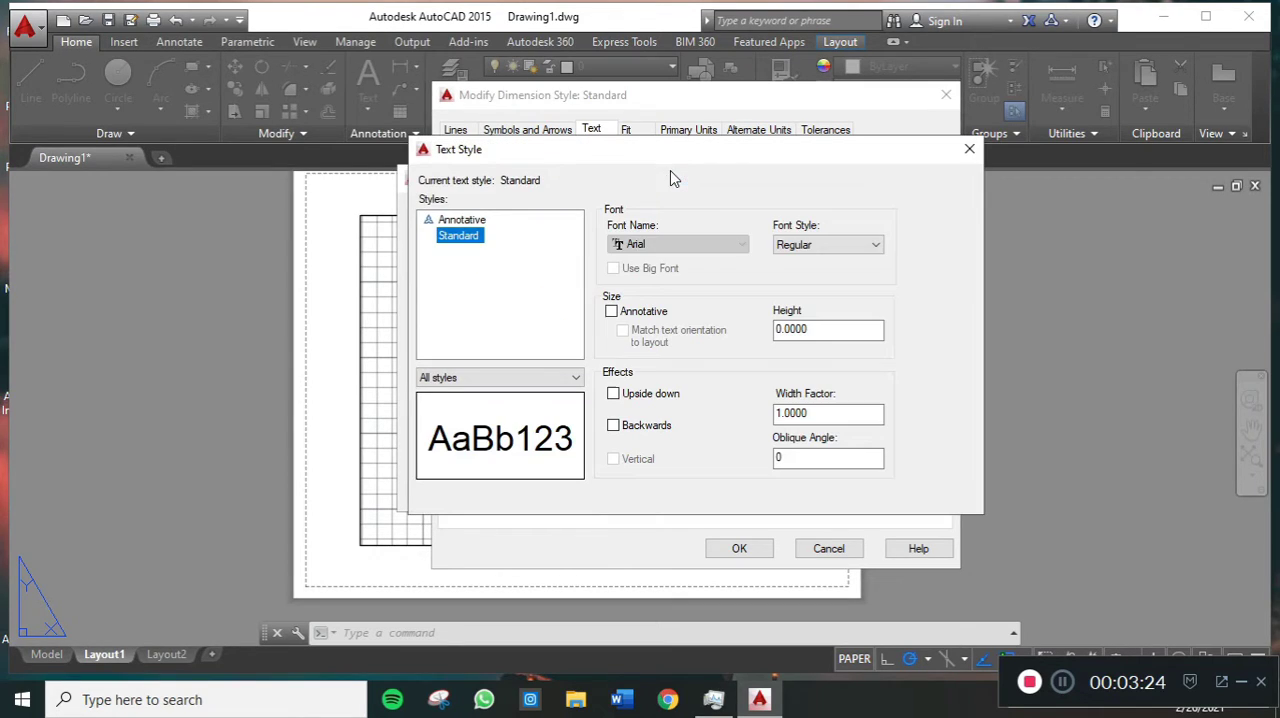
click(692, 244)
click(696, 262)
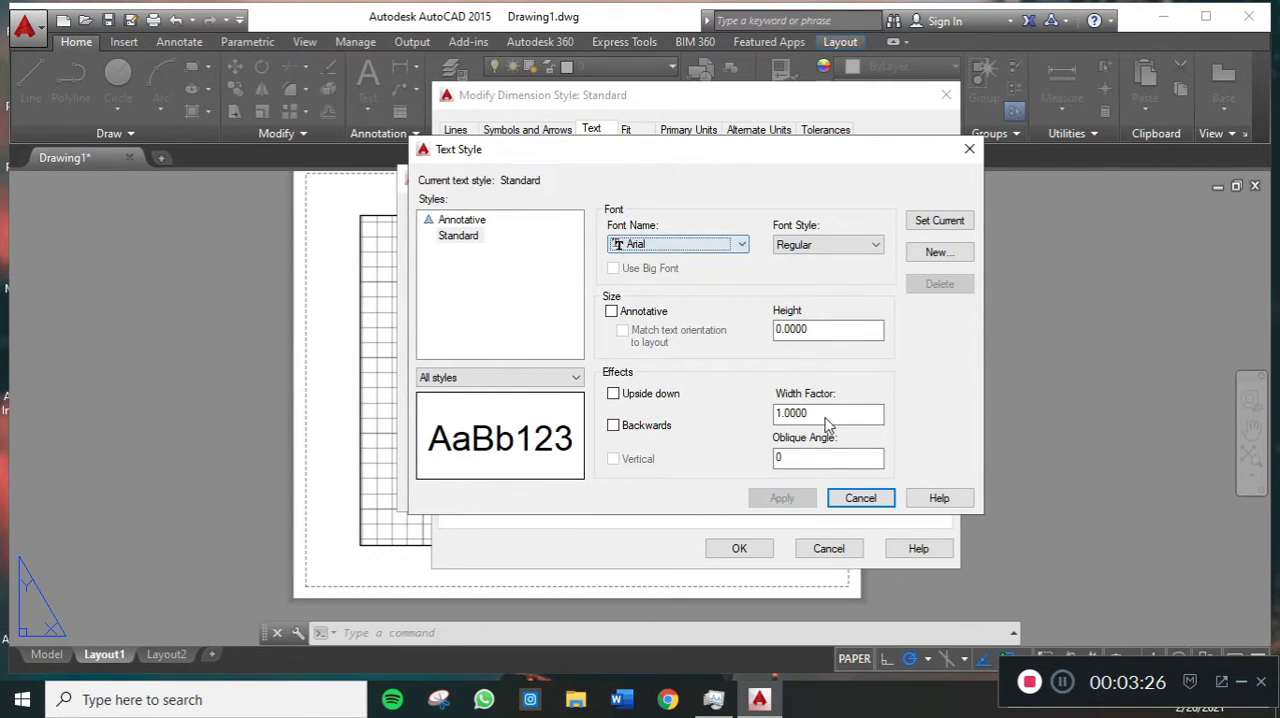
click(845, 502)
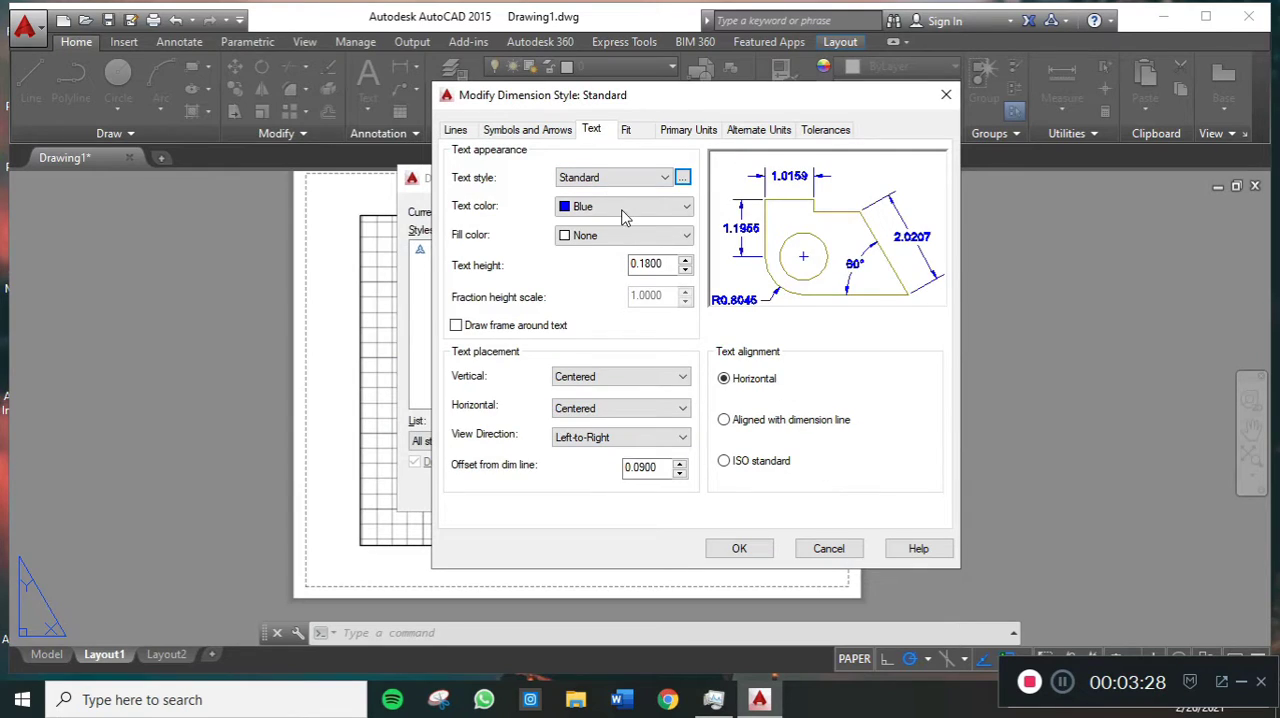
click(755, 549)
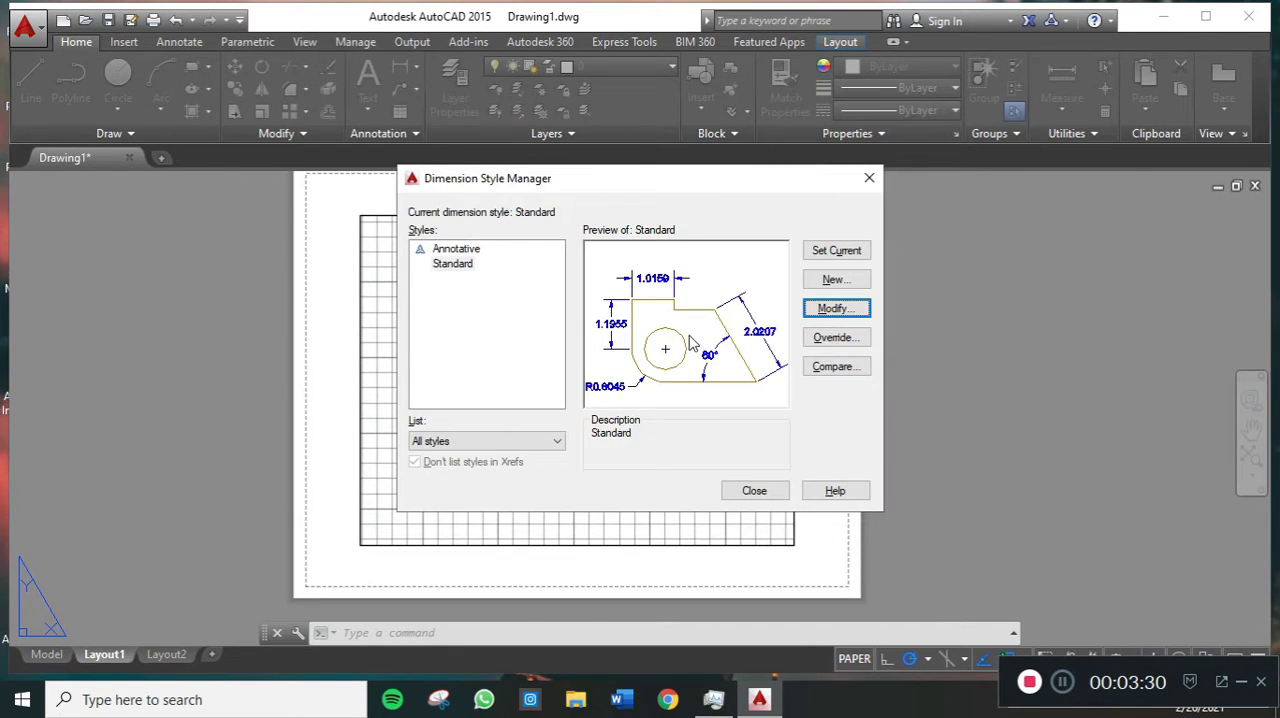
- Reopen the Standard dimension style for modification and set the linear dimension precision to 0.0
click(830, 308)
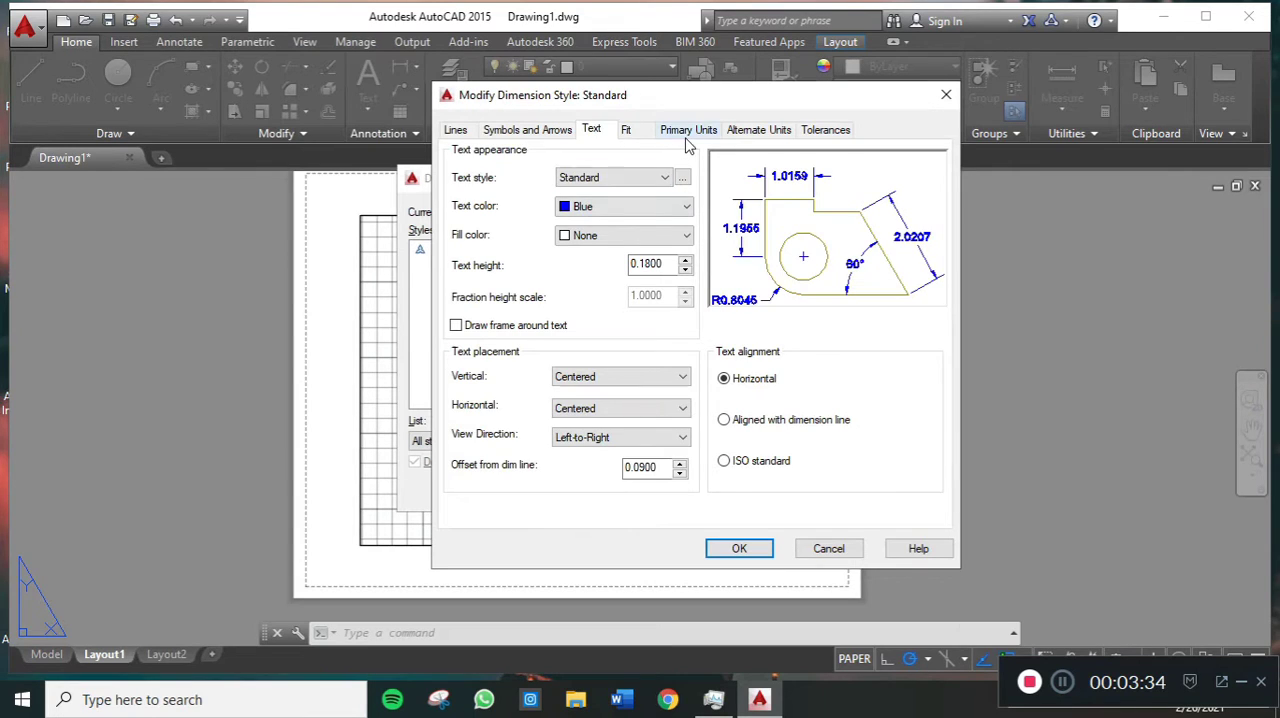
click(688, 130)
click(661, 197)
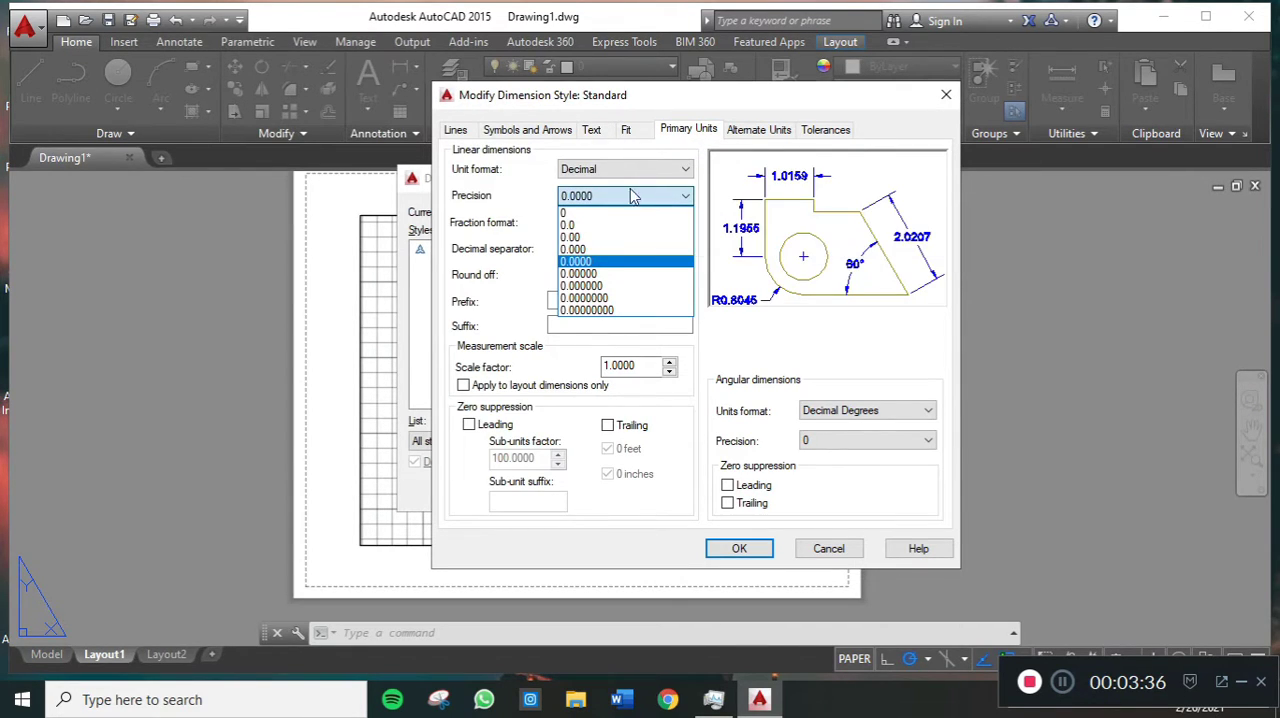
click(645, 224)
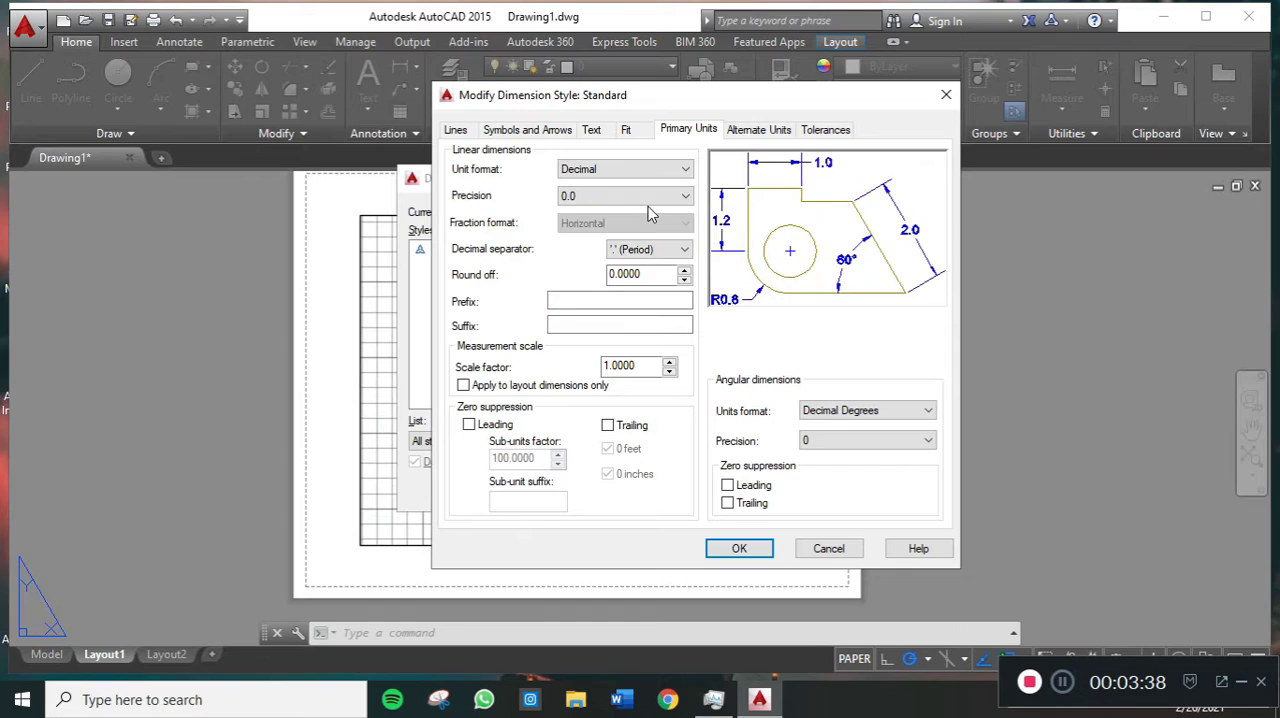
- Try a linear dimension precision of 0.00 in the Standard style, and set it back to 0.0
click(651, 197)
click(643, 238)
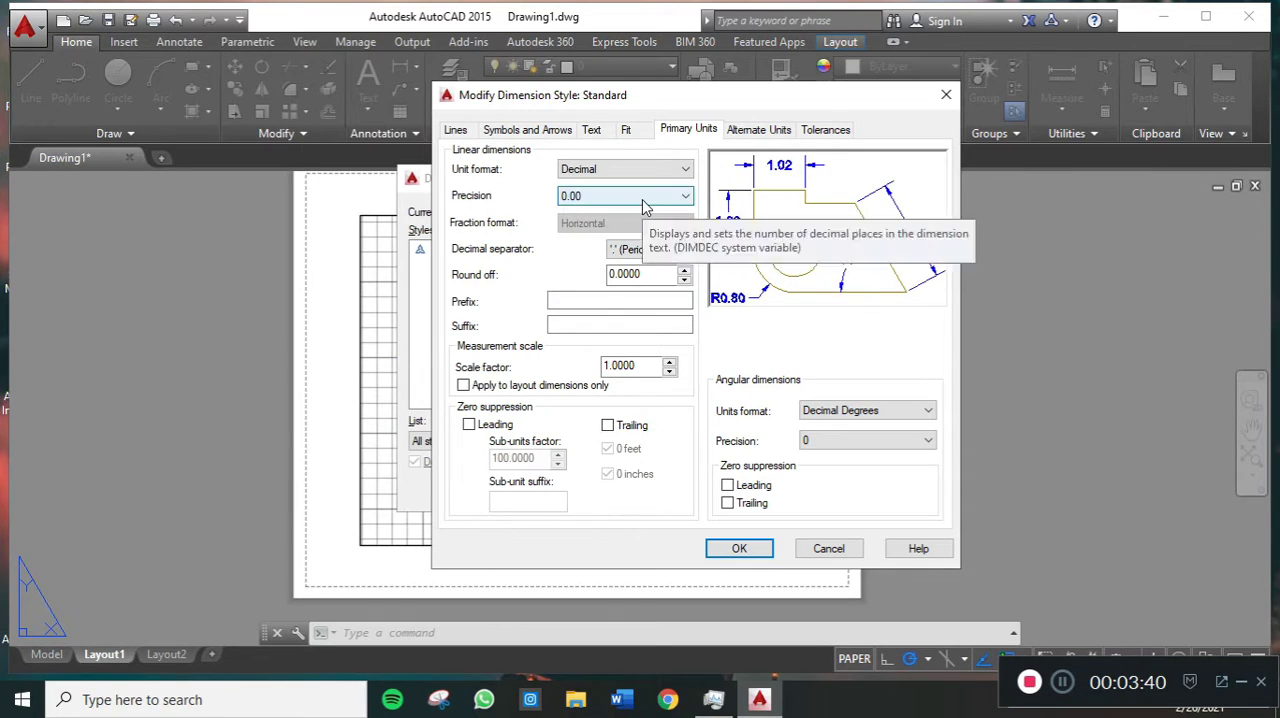
click(645, 197)
click(640, 225)
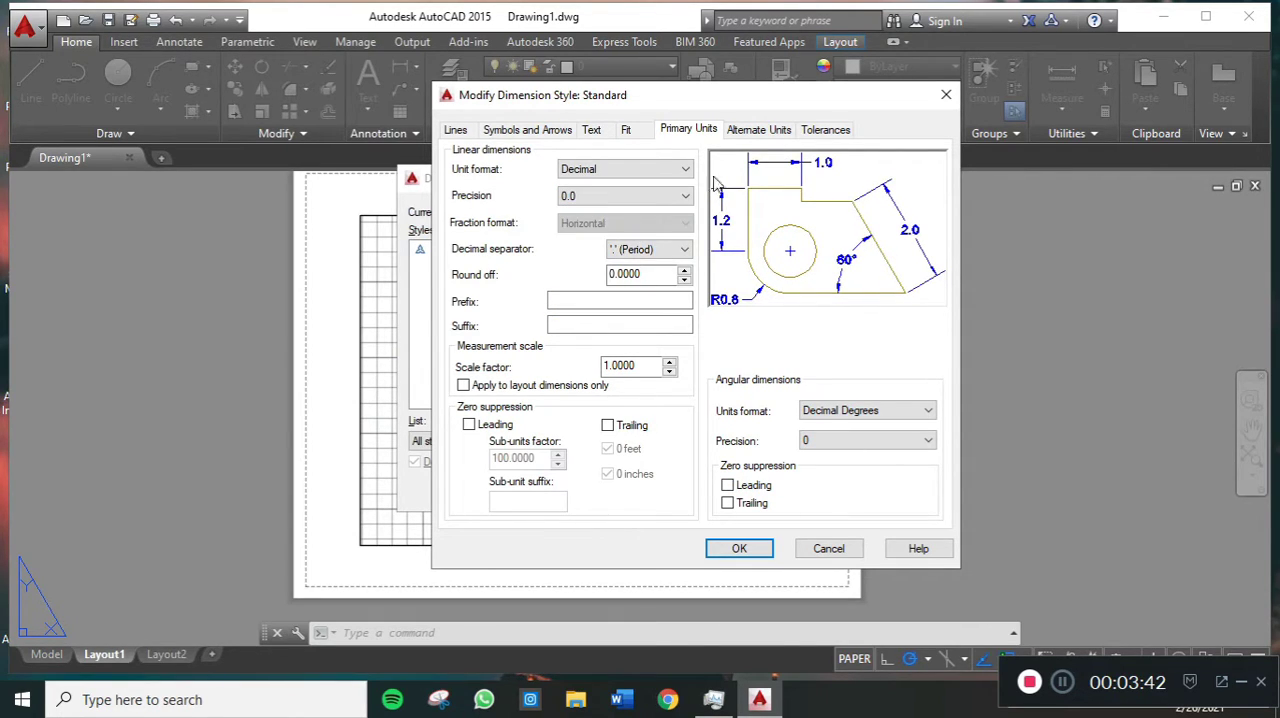
- Set the Standard dimension style's text alignment to ISO standard, apply the change and close the Dimension Style Manager
click(627, 131)
click(757, 131)
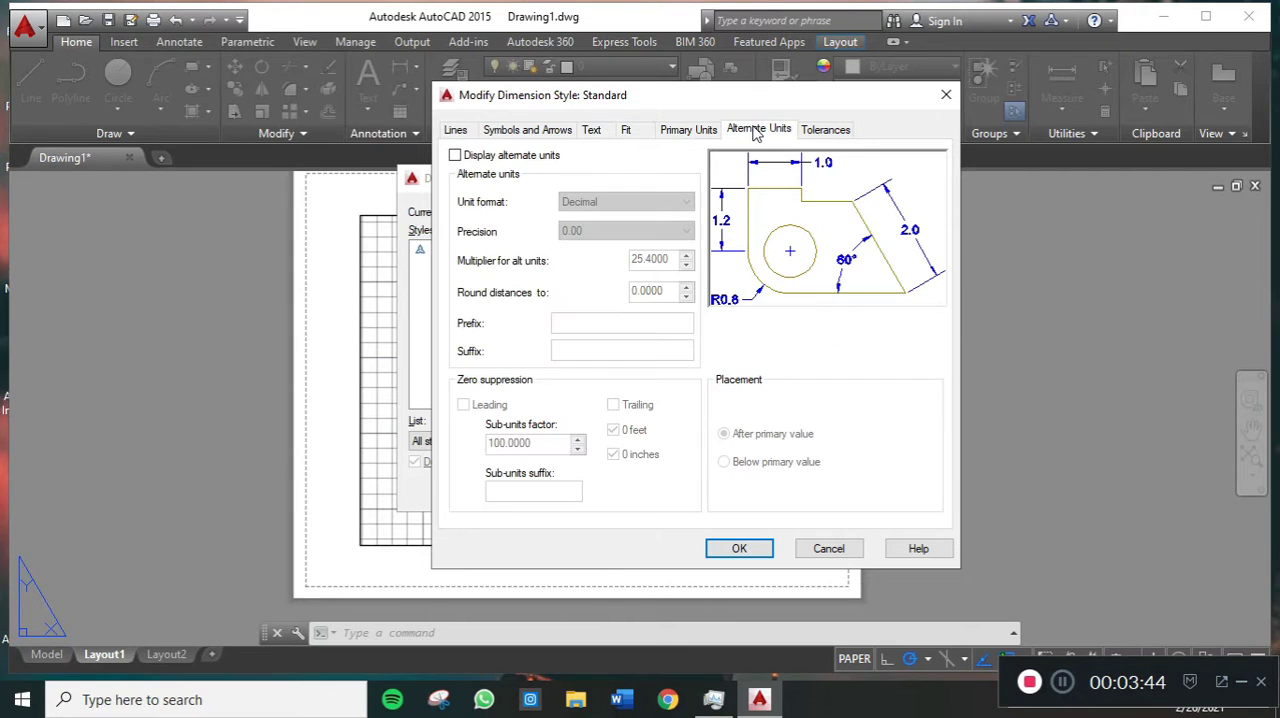
click(816, 138)
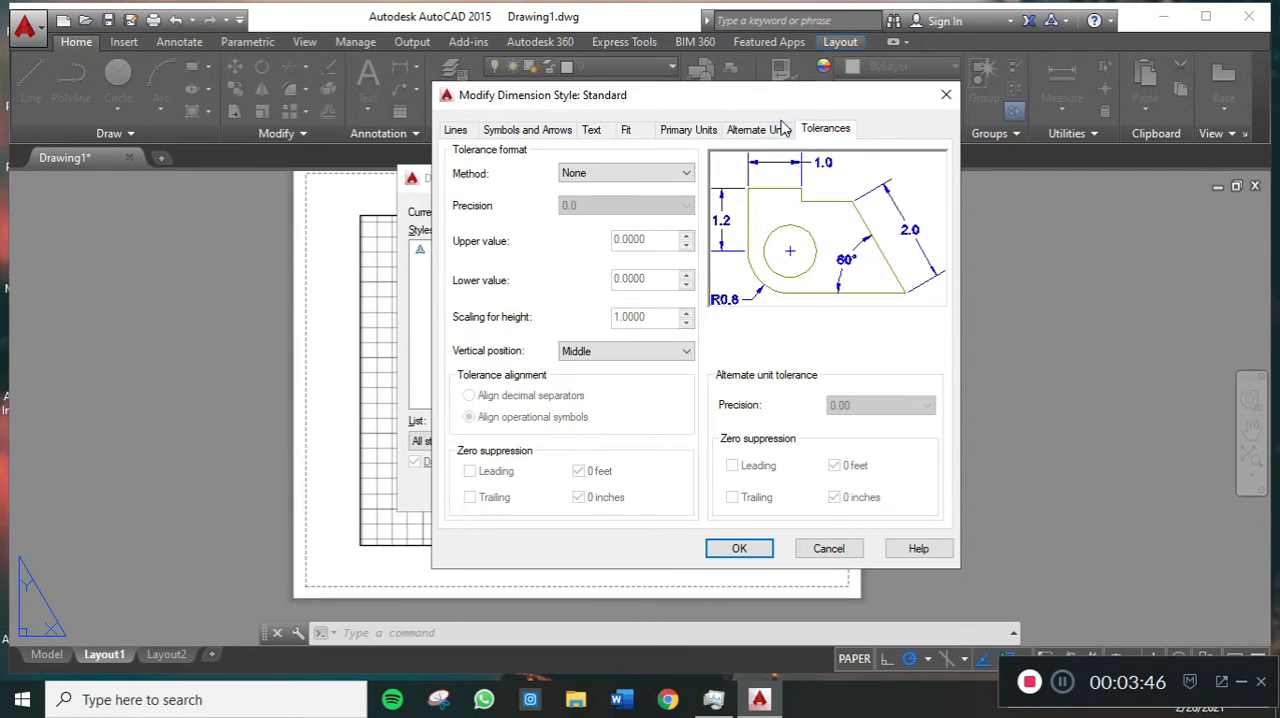
click(600, 132)
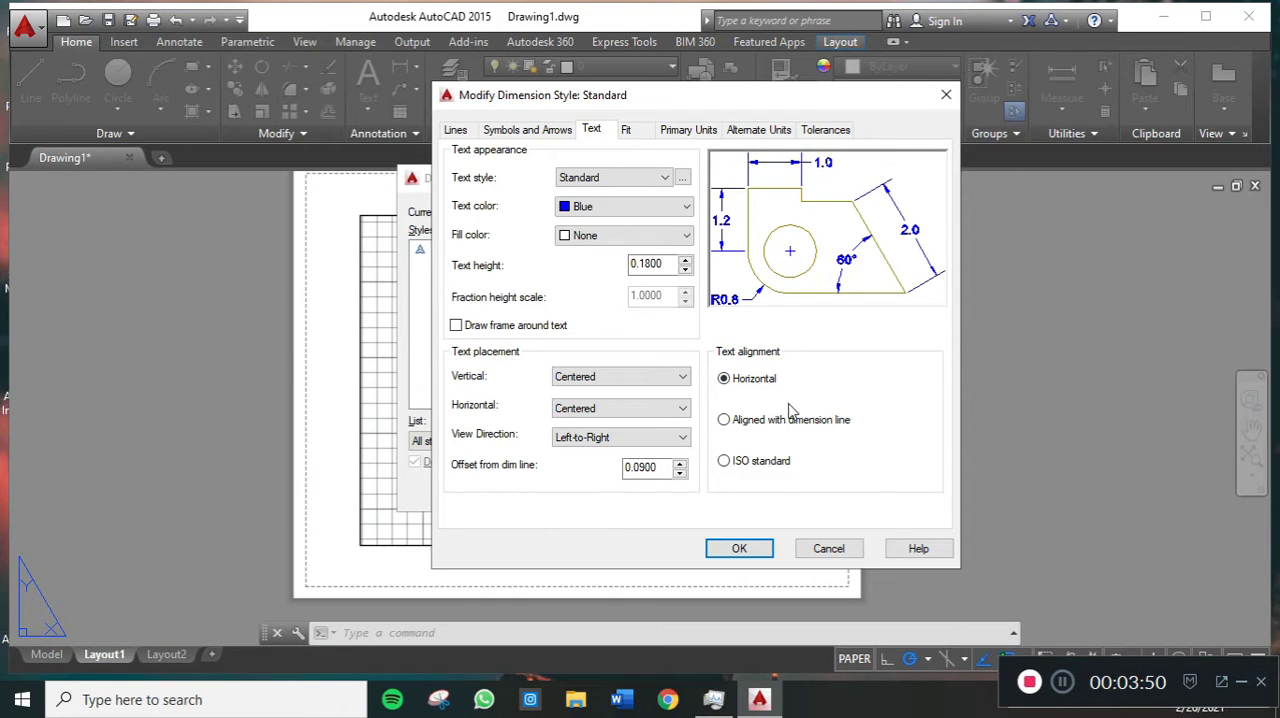
click(754, 462)
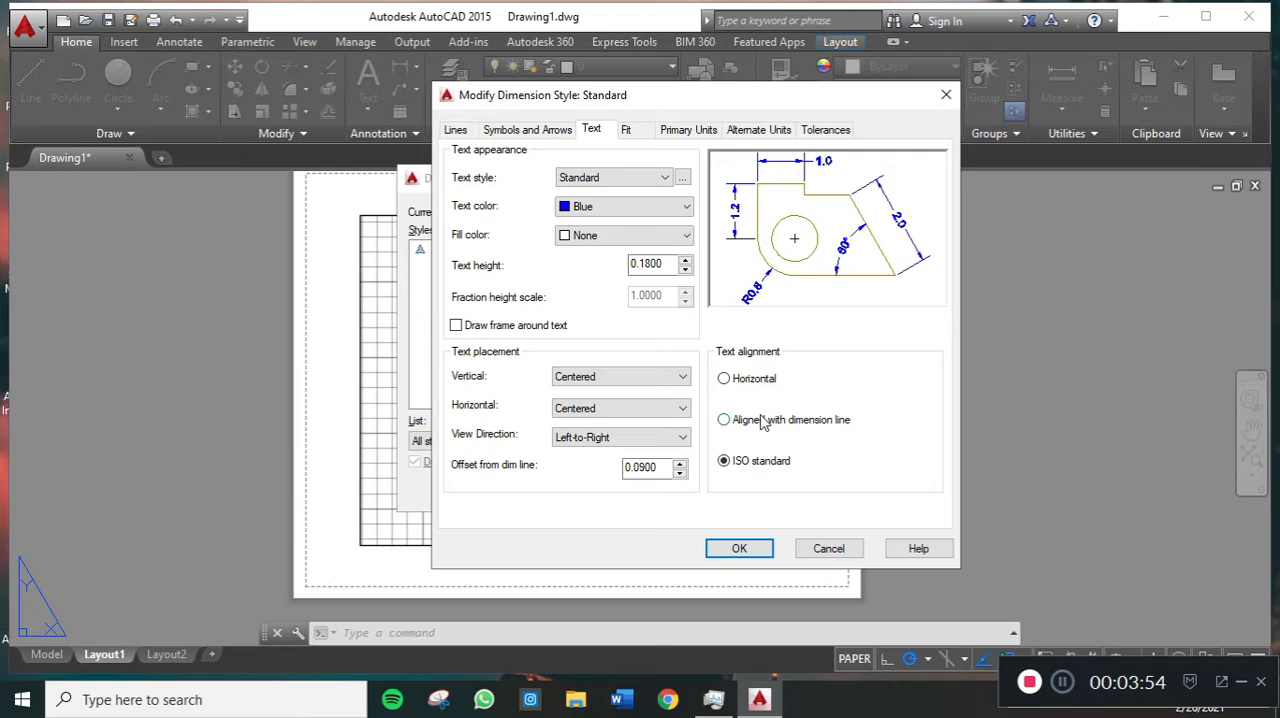
click(752, 381)
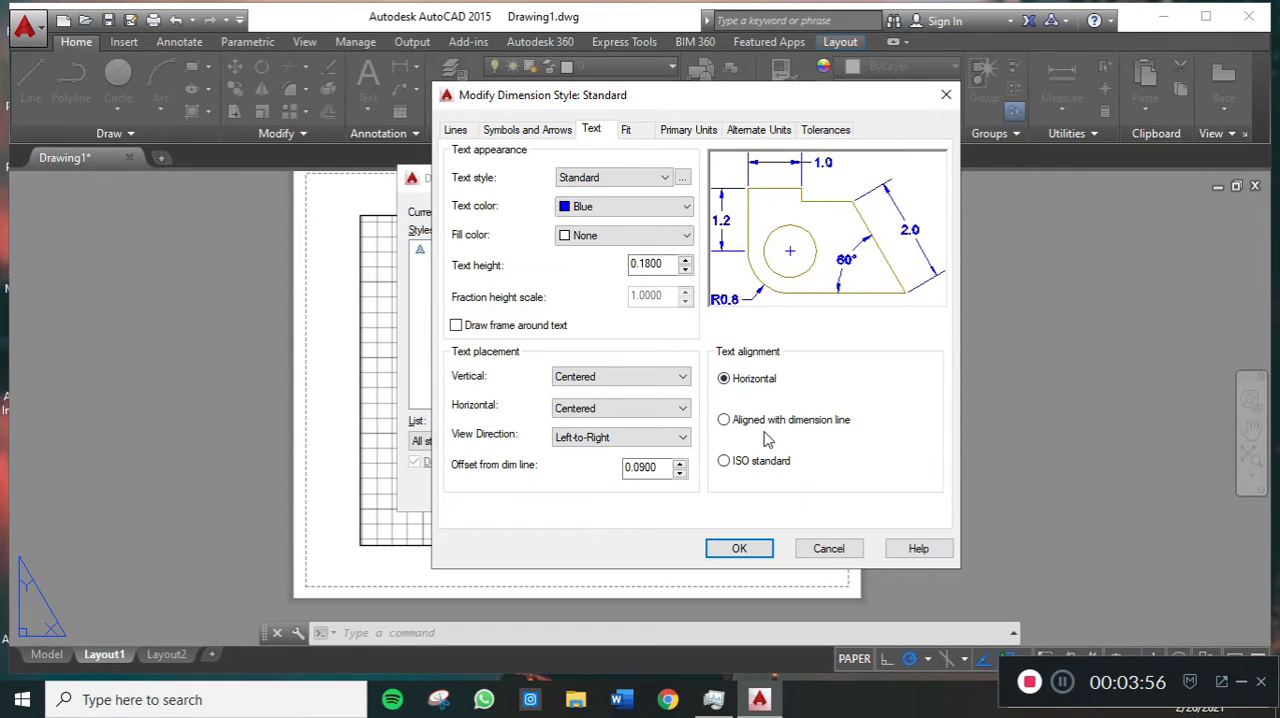
click(754, 424)
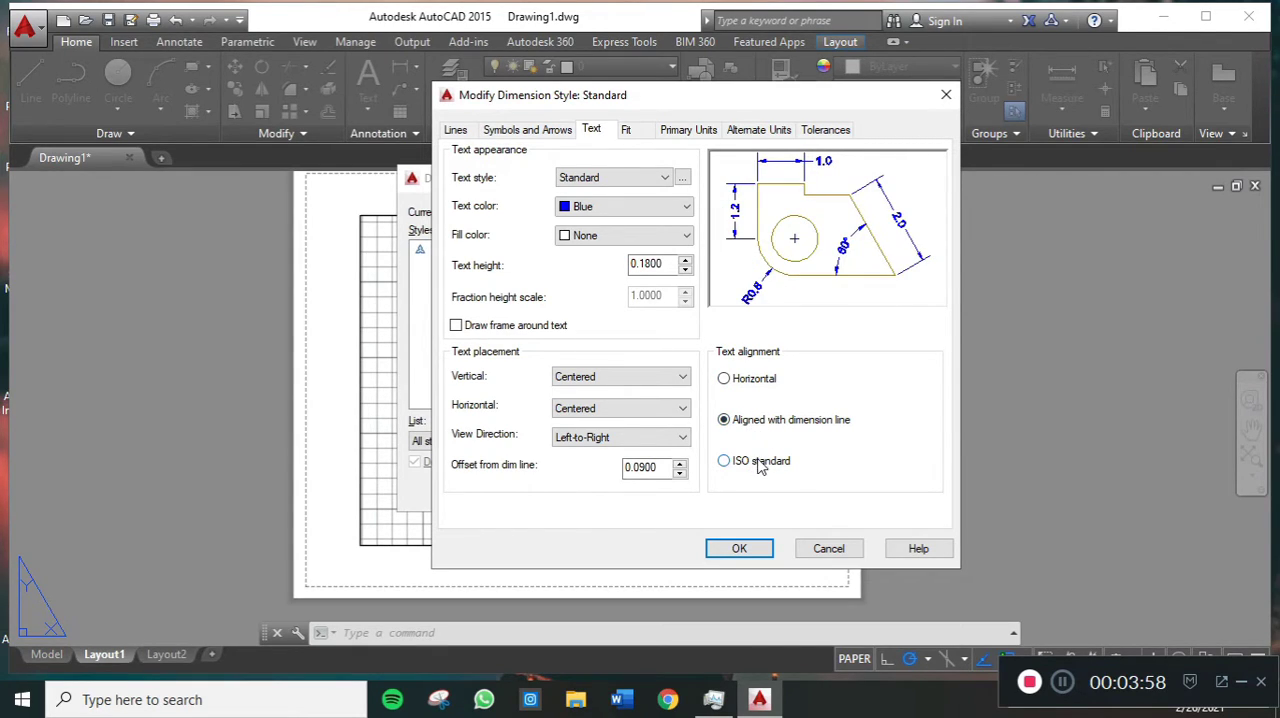
click(759, 548)
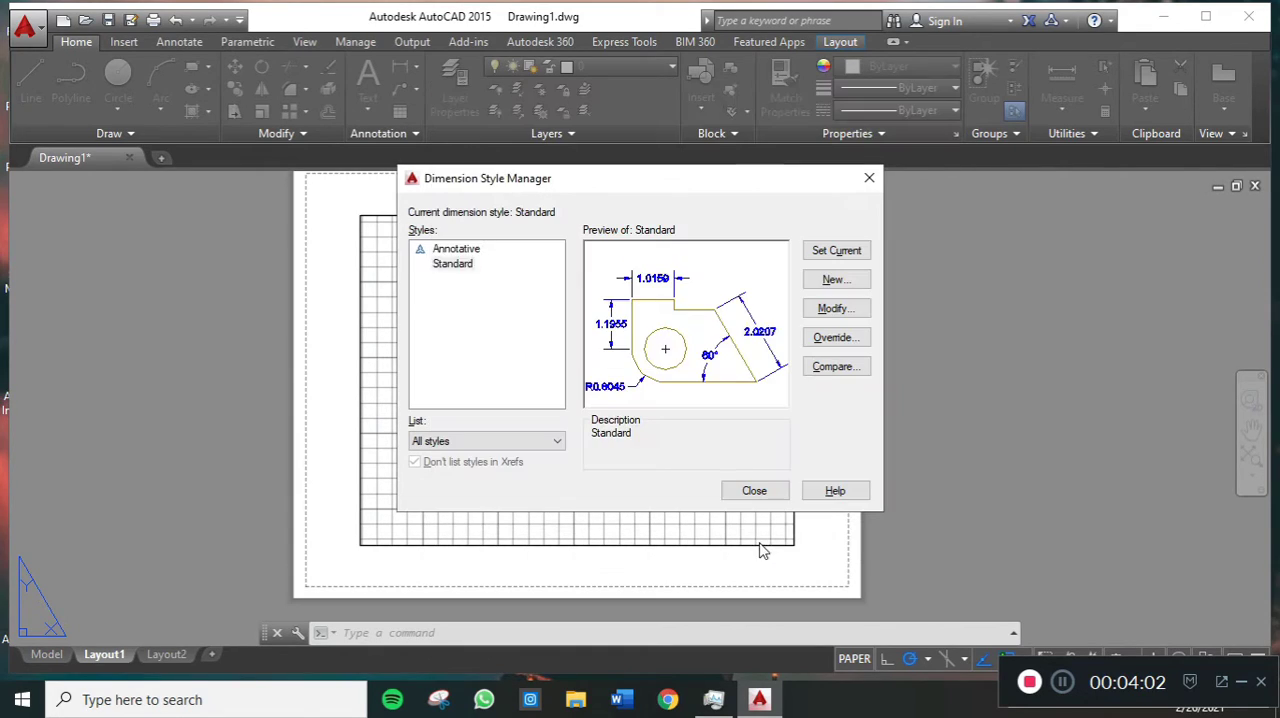
click(757, 490)
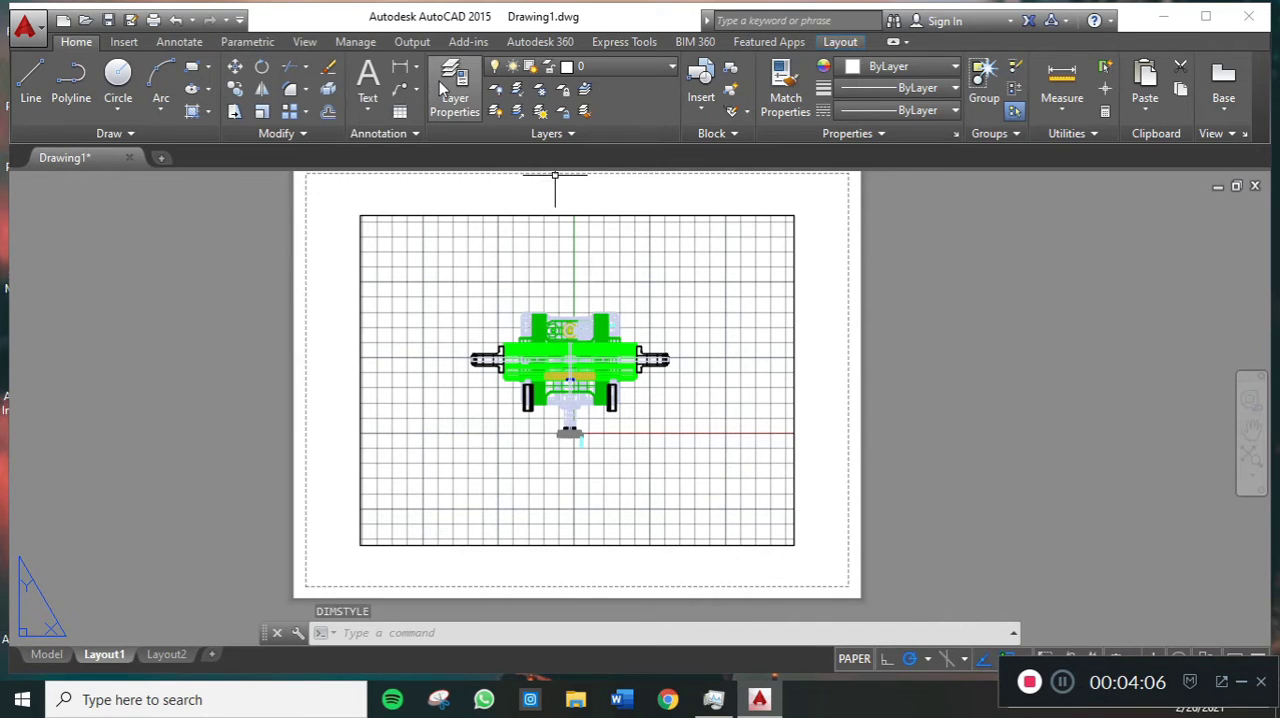
- Add a horizontal linear dimension above the machine between the outer ends of its two side shafts
click(413, 76)
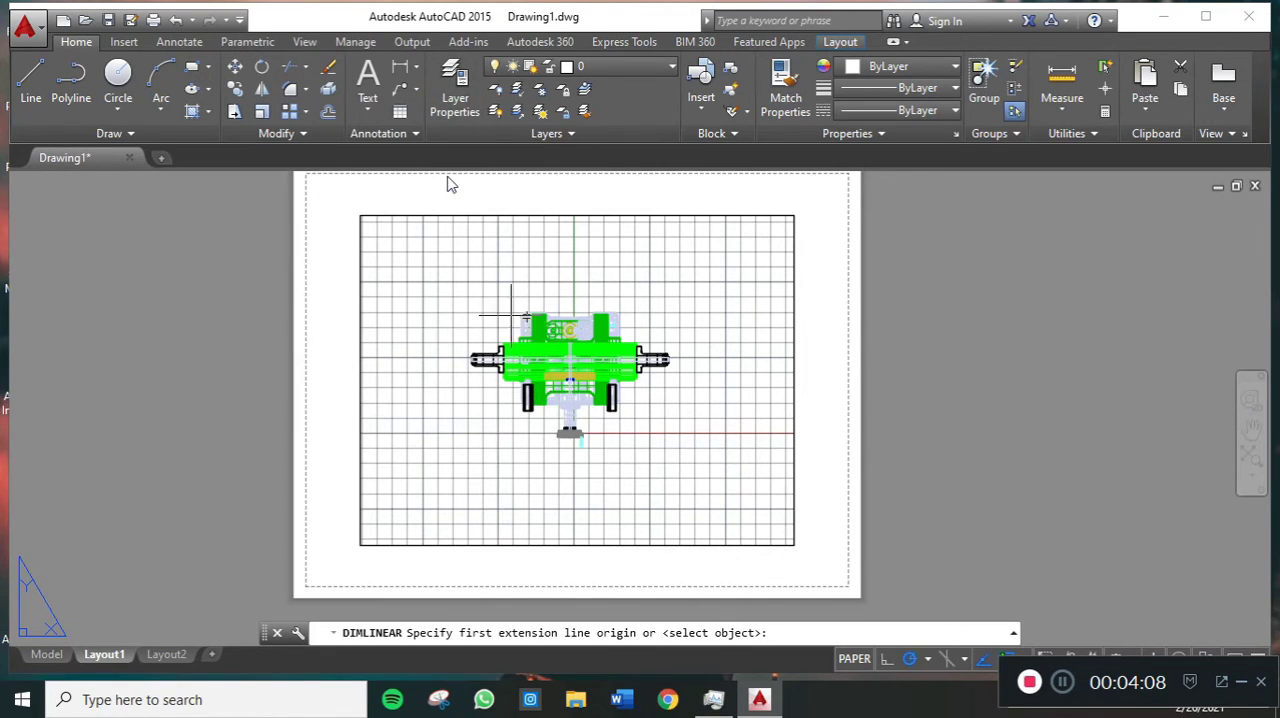
click(471, 357)
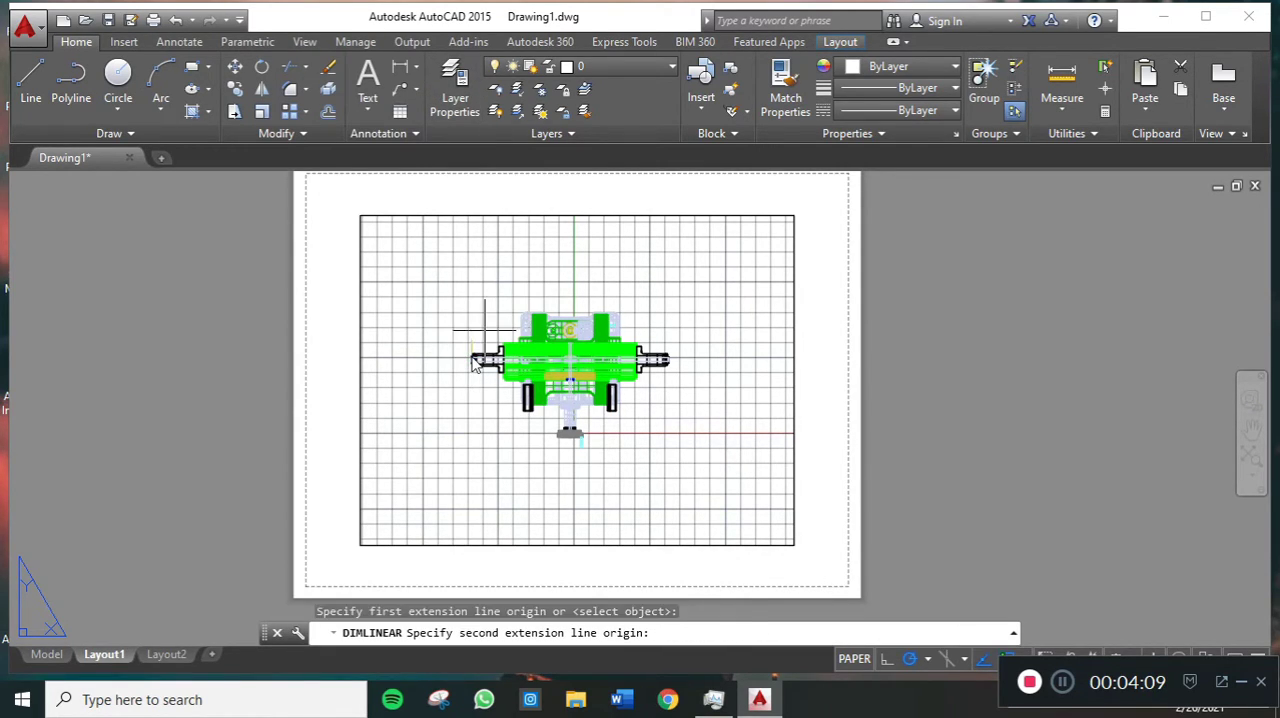
click(666, 360)
click(628, 268)
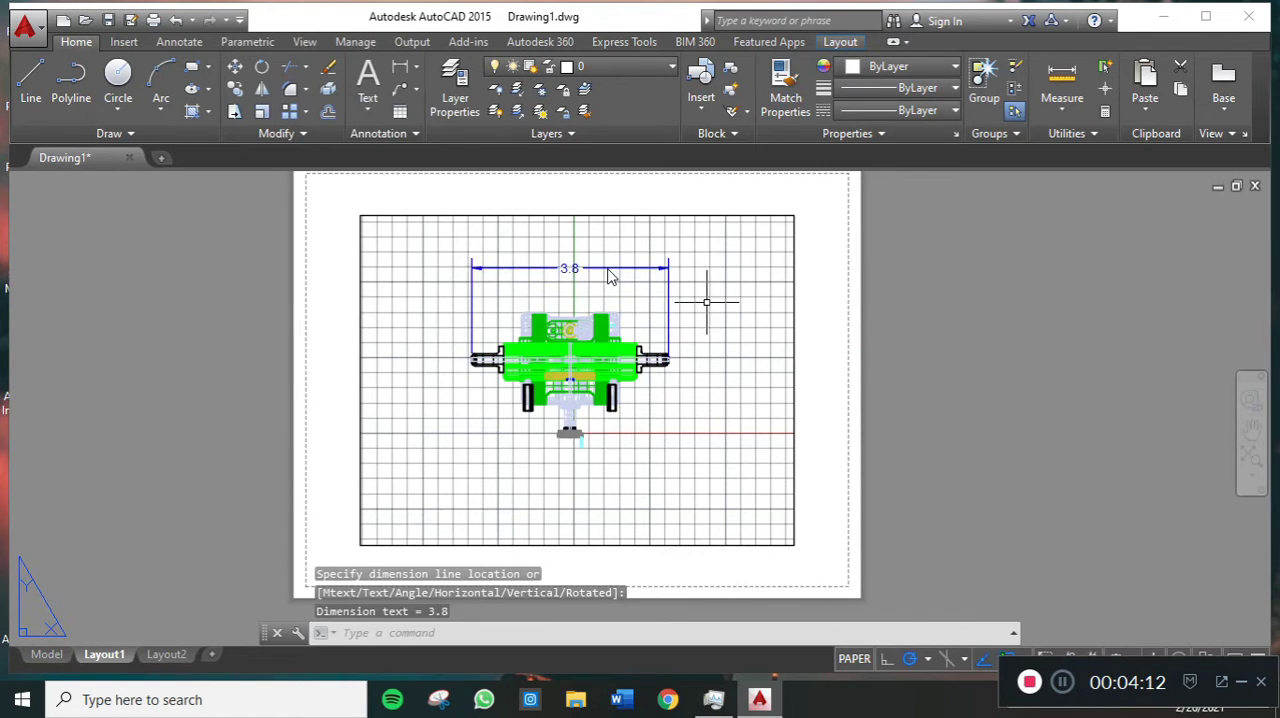
- Add a vertical linear dimension beside the machine, from the body's upper edge to the lowest point of the foot
scroll(706, 301, up, 1)
mouse_move(727, 291)
middle_down()
mouse_move(754, 266)
mouse_move(754, 294)
middle_up()
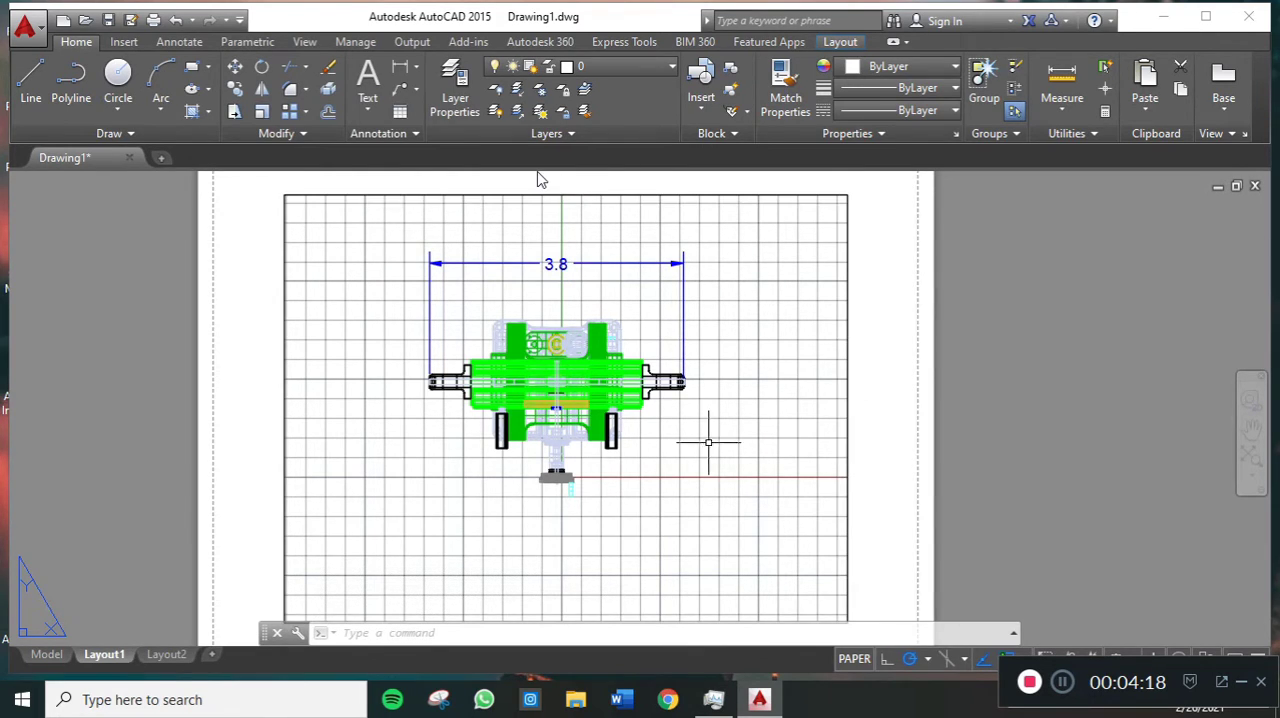
click(402, 67)
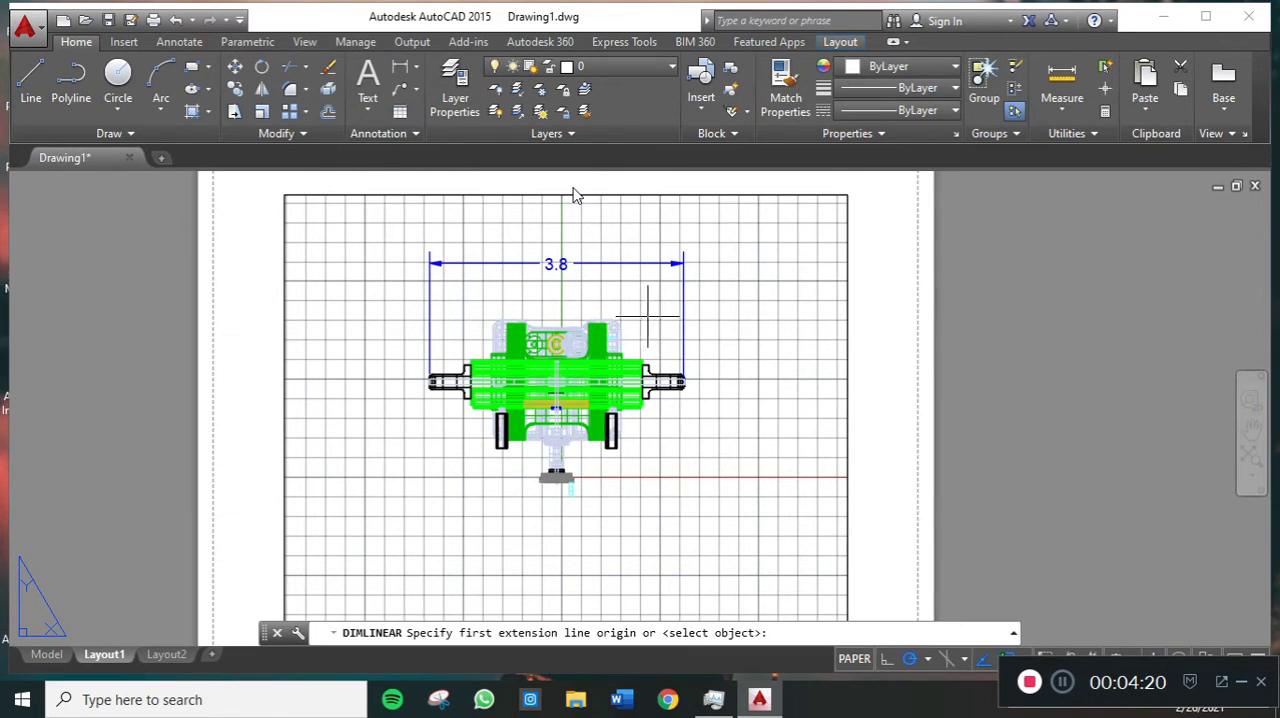
click(619, 322)
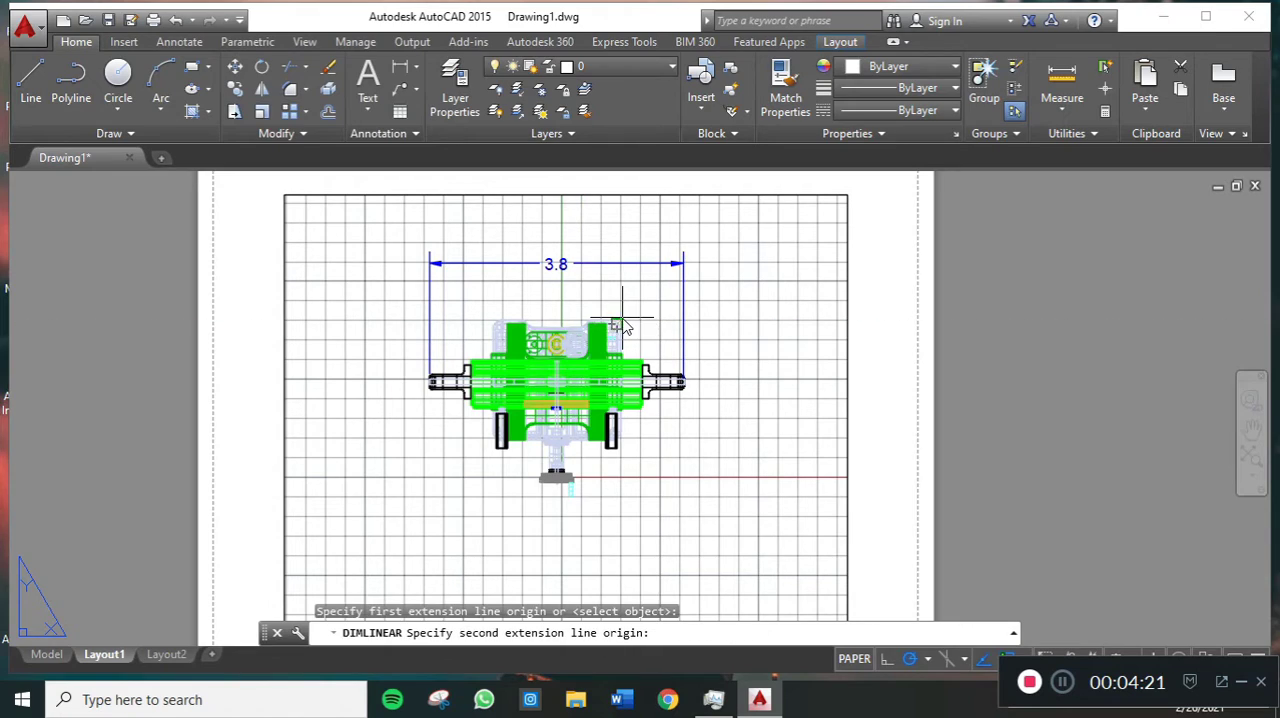
click(574, 492)
click(759, 428)
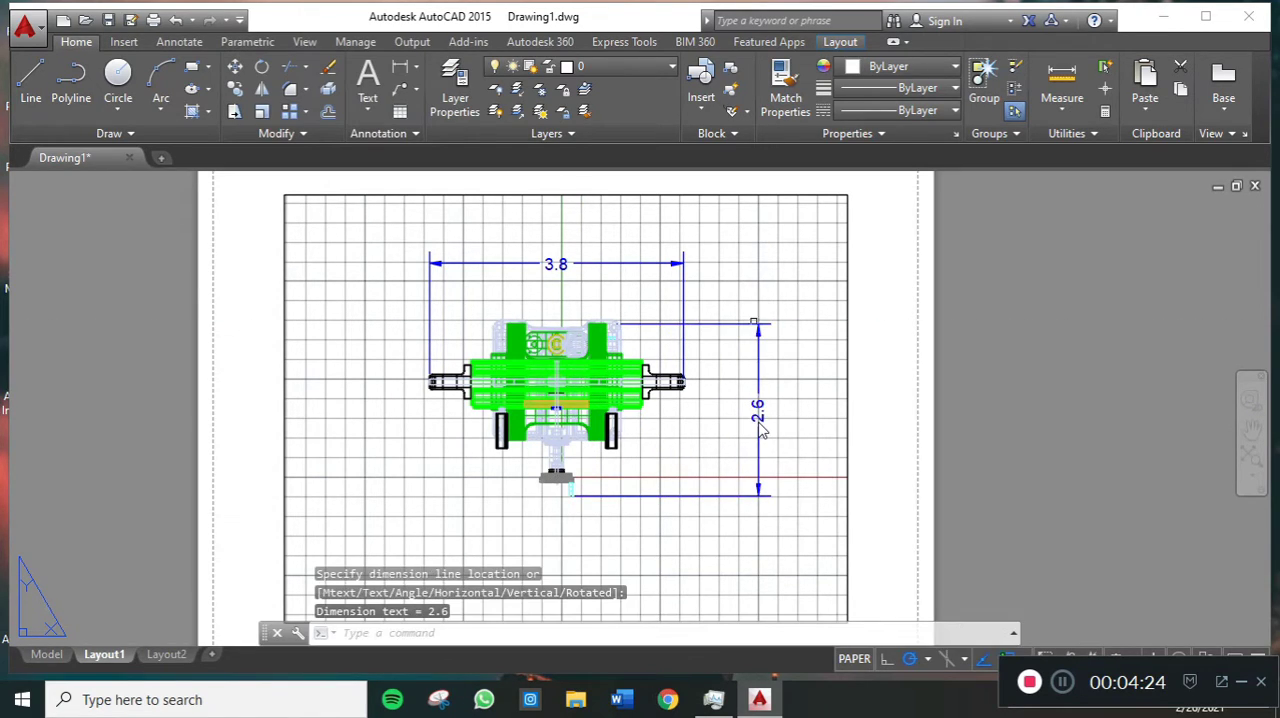
key(Return)
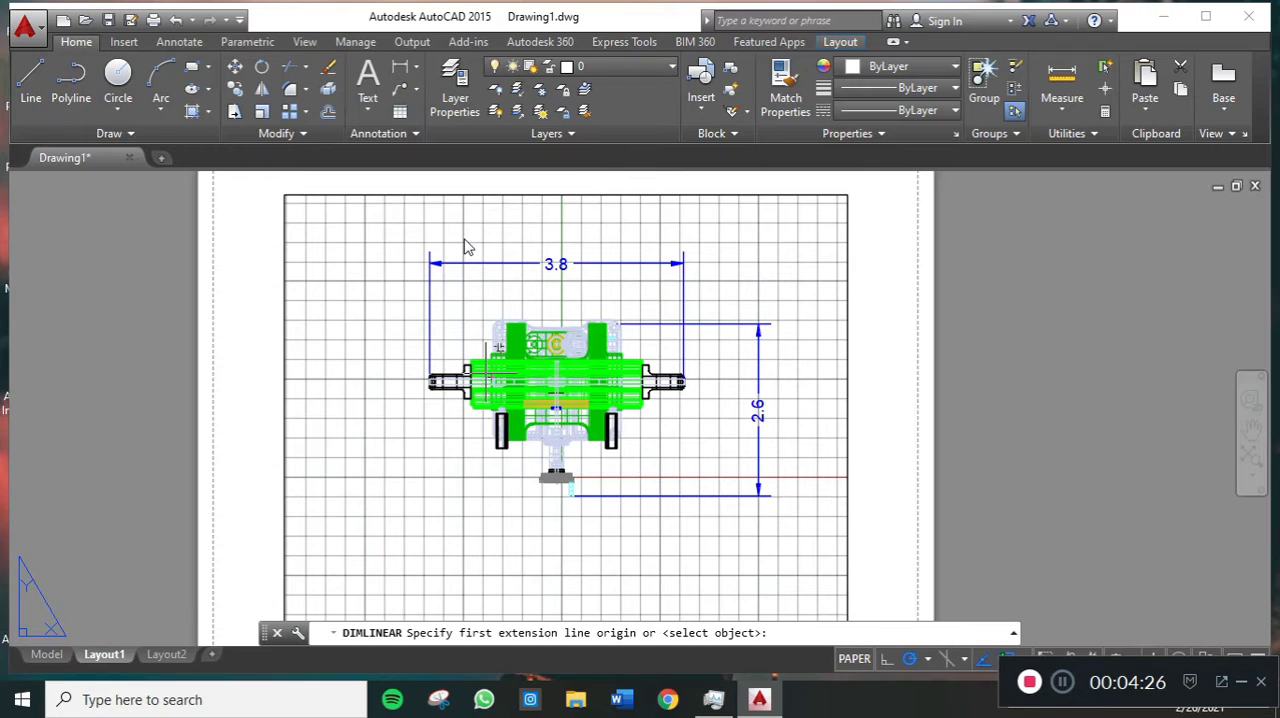
key(Escape)
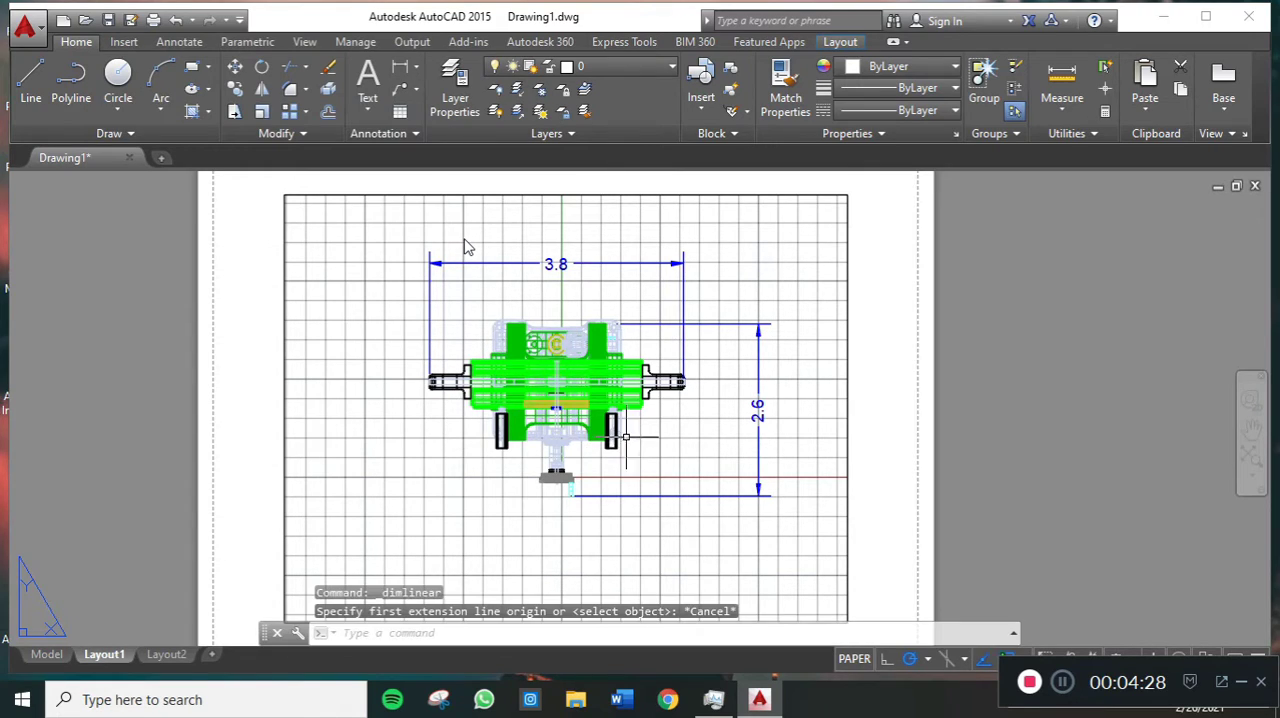
key(Escape)
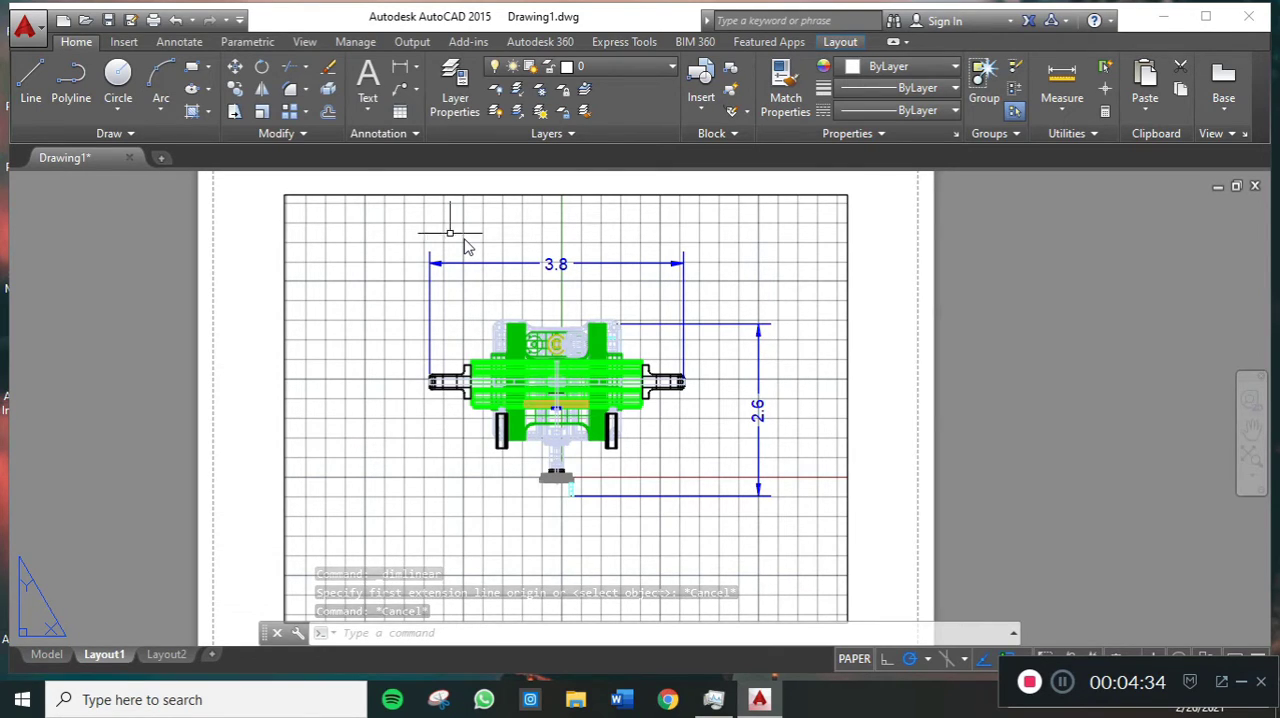
key(Escape)
- In model space, draw a rectangular frame of lines around the machine, its upper line about 1475 units long
click(855, 660)
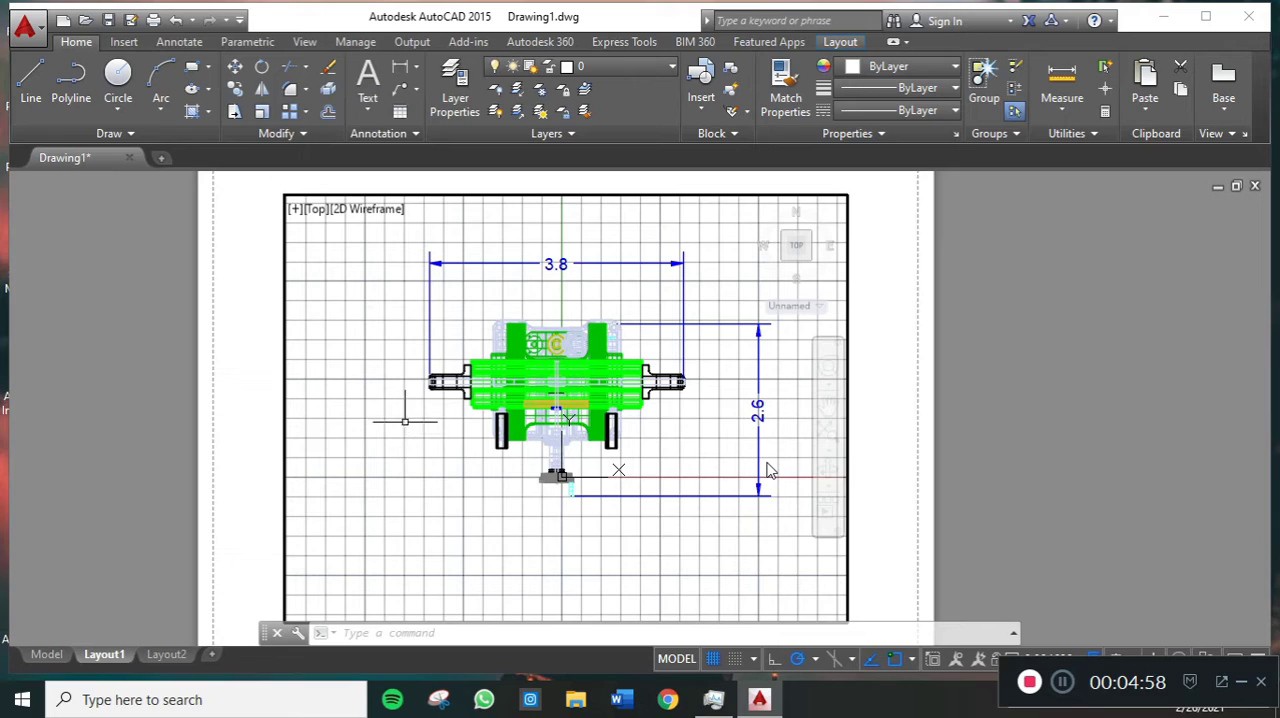
click(42, 654)
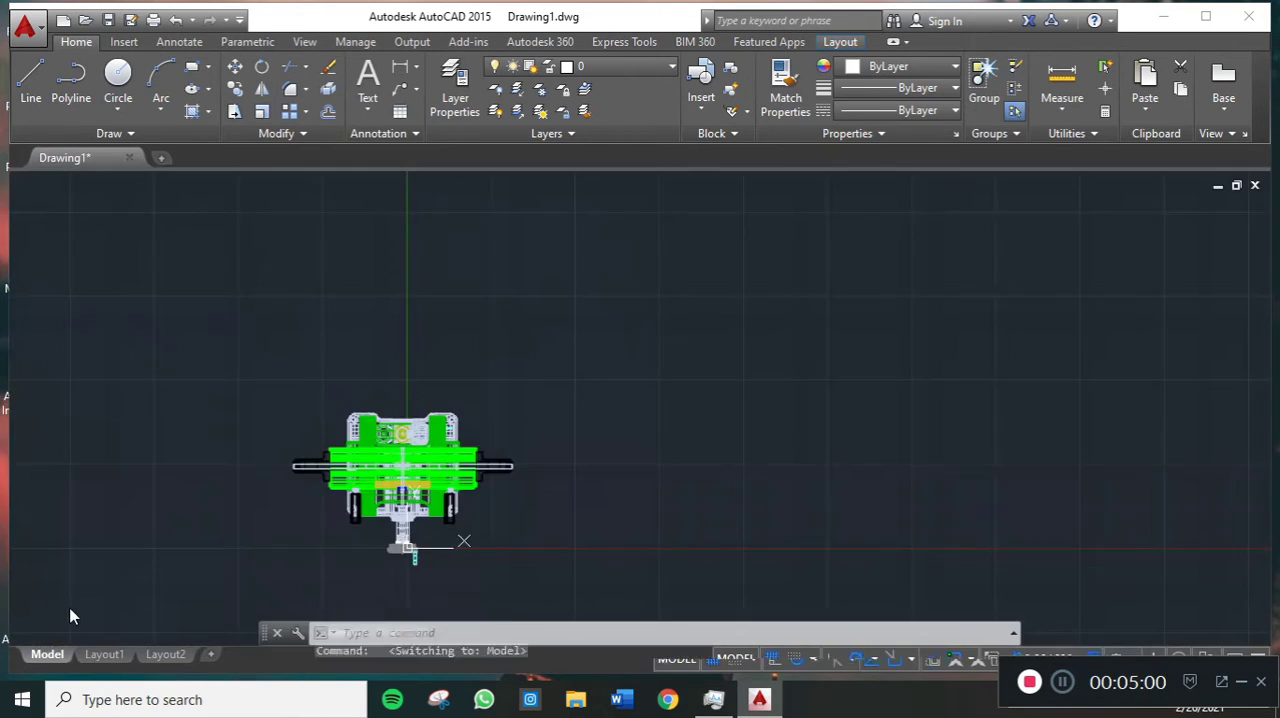
scroll(425, 381, down, 2)
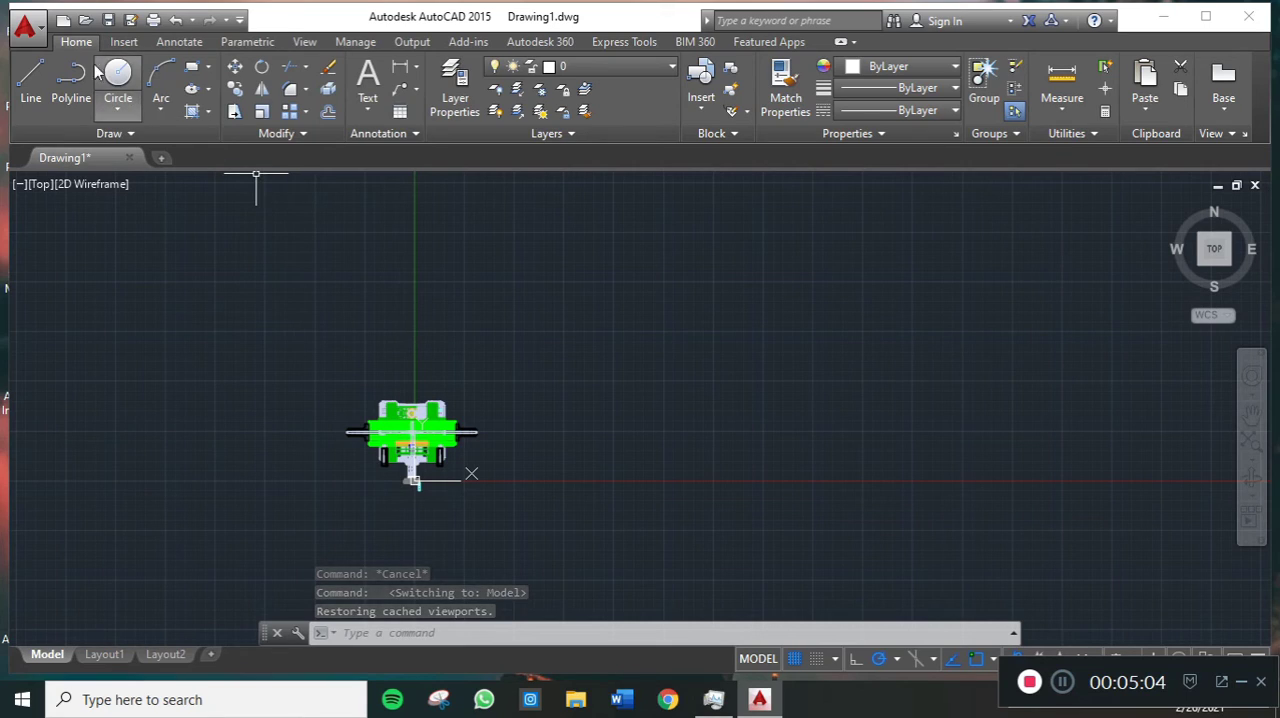
click(33, 79)
click(302, 278)
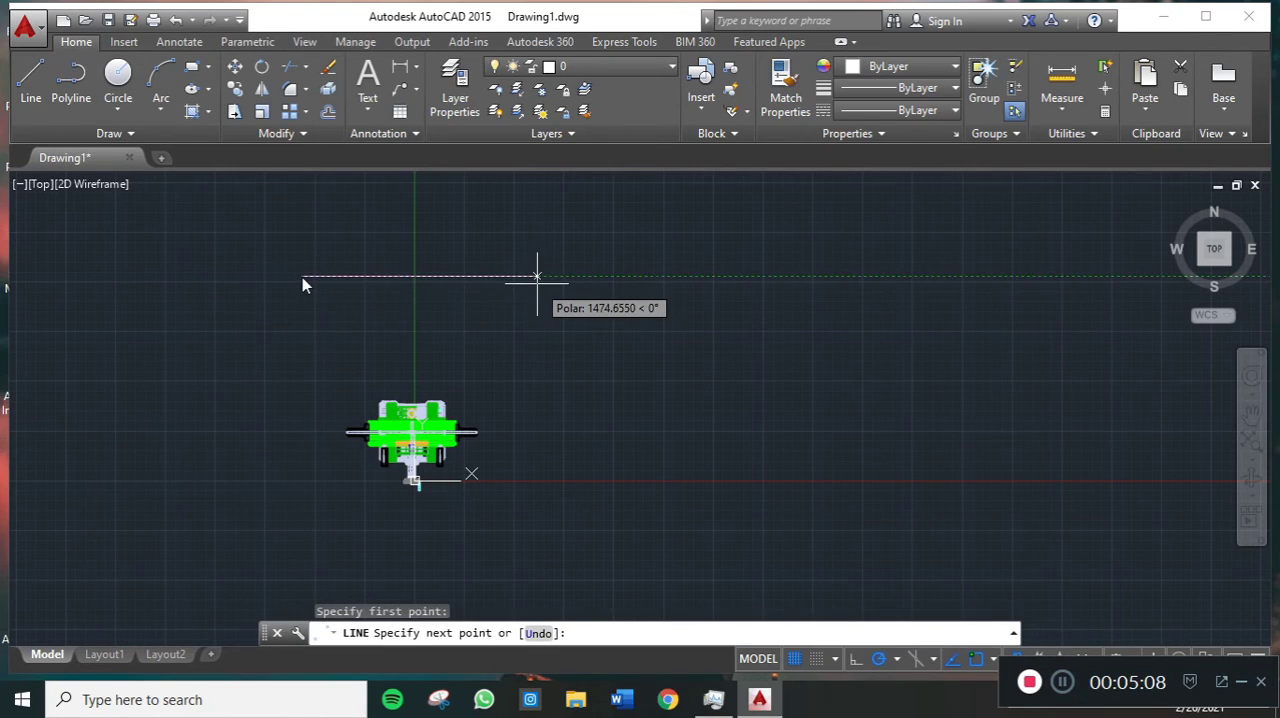
click(537, 277)
click(537, 563)
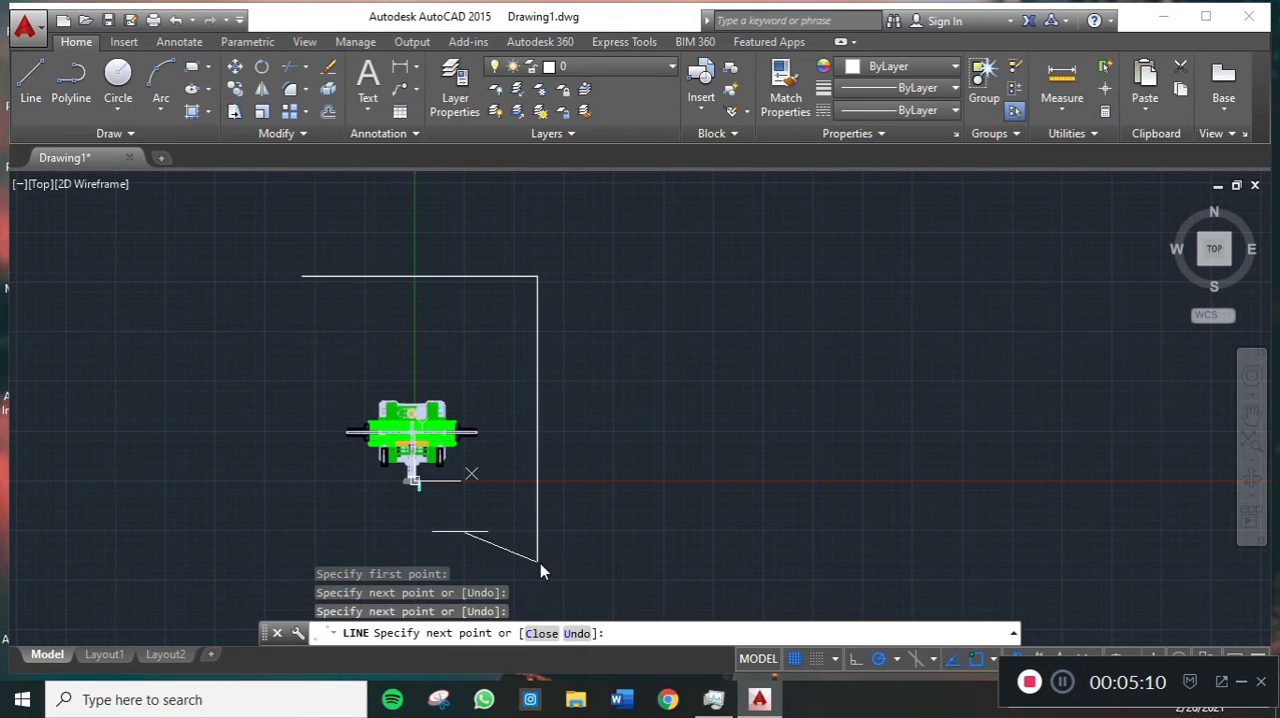
click(310, 563)
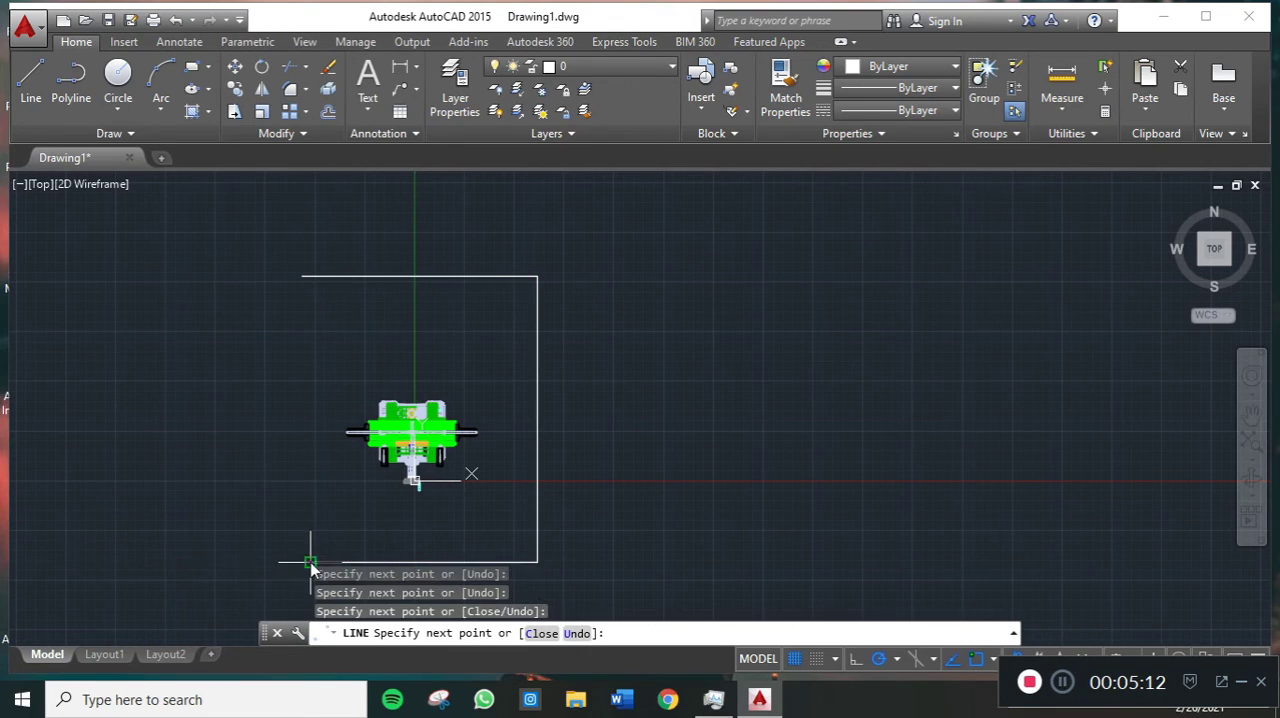
click(310, 277)
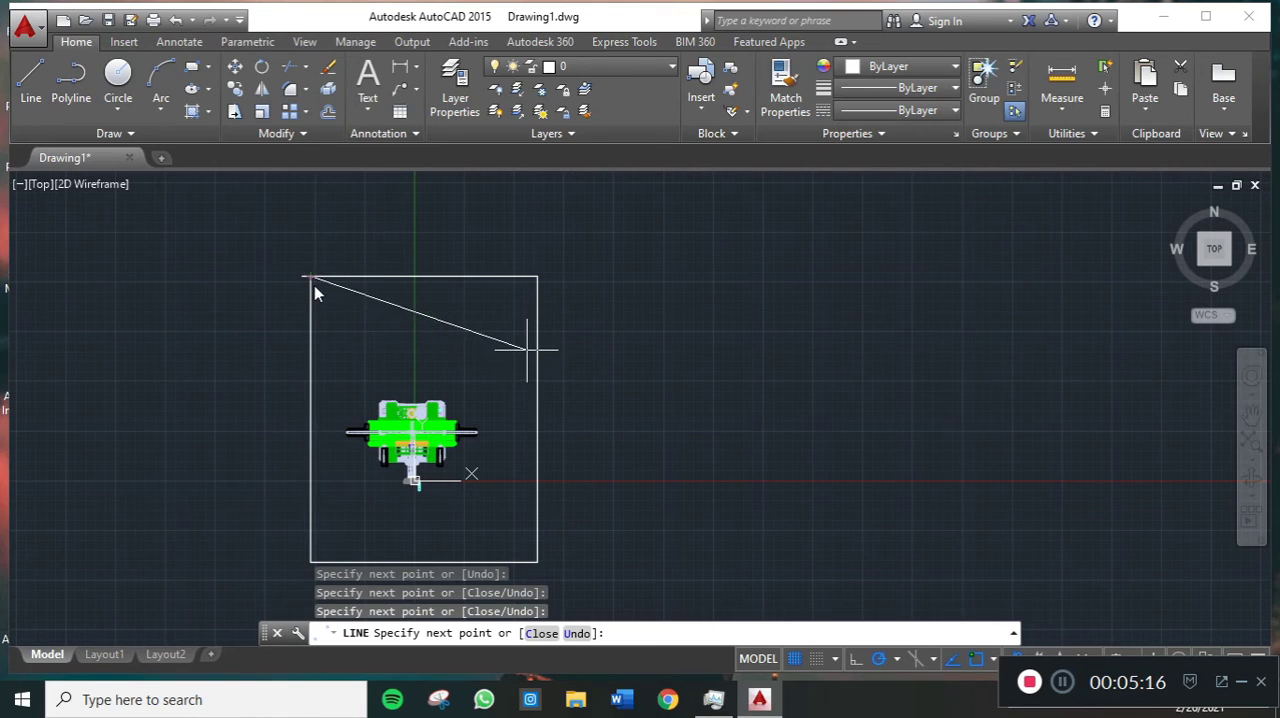
key(Escape)
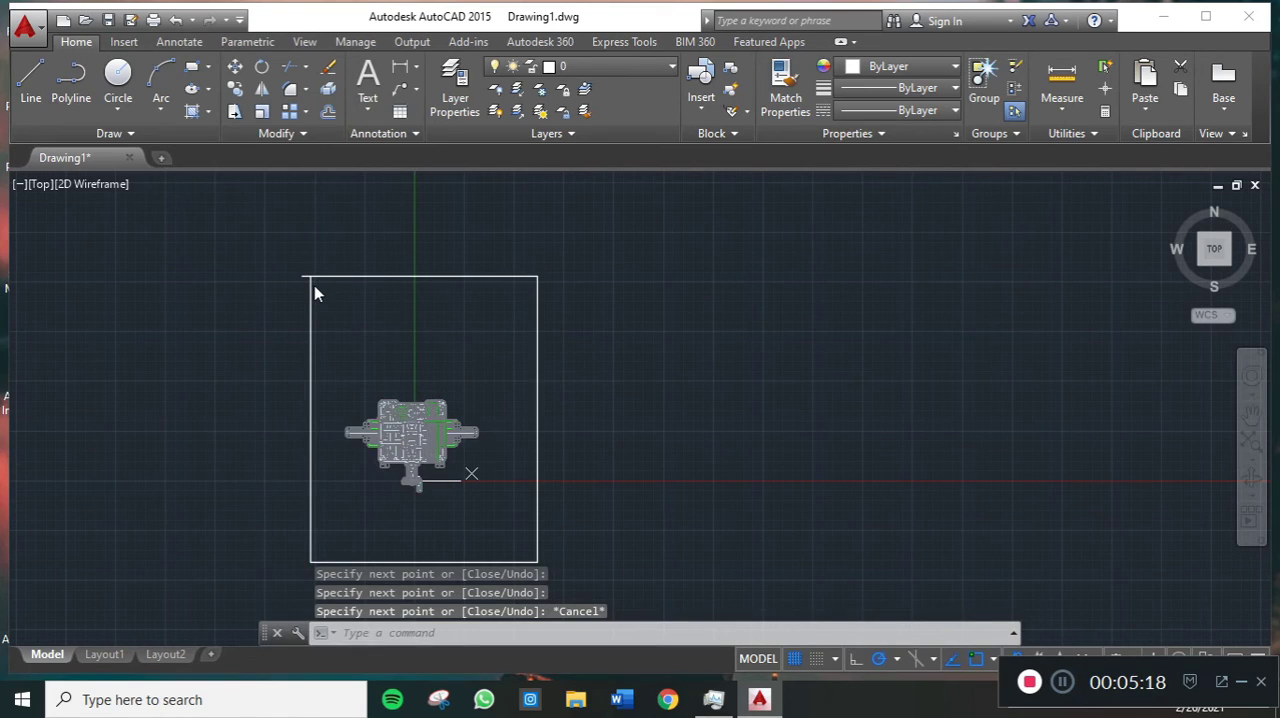
- Switch to Layout1 and examine how the machine and its new frame fit inside the viewport
scroll(520, 437, up, 2)
middle_drag(604, 421, 694, 380)
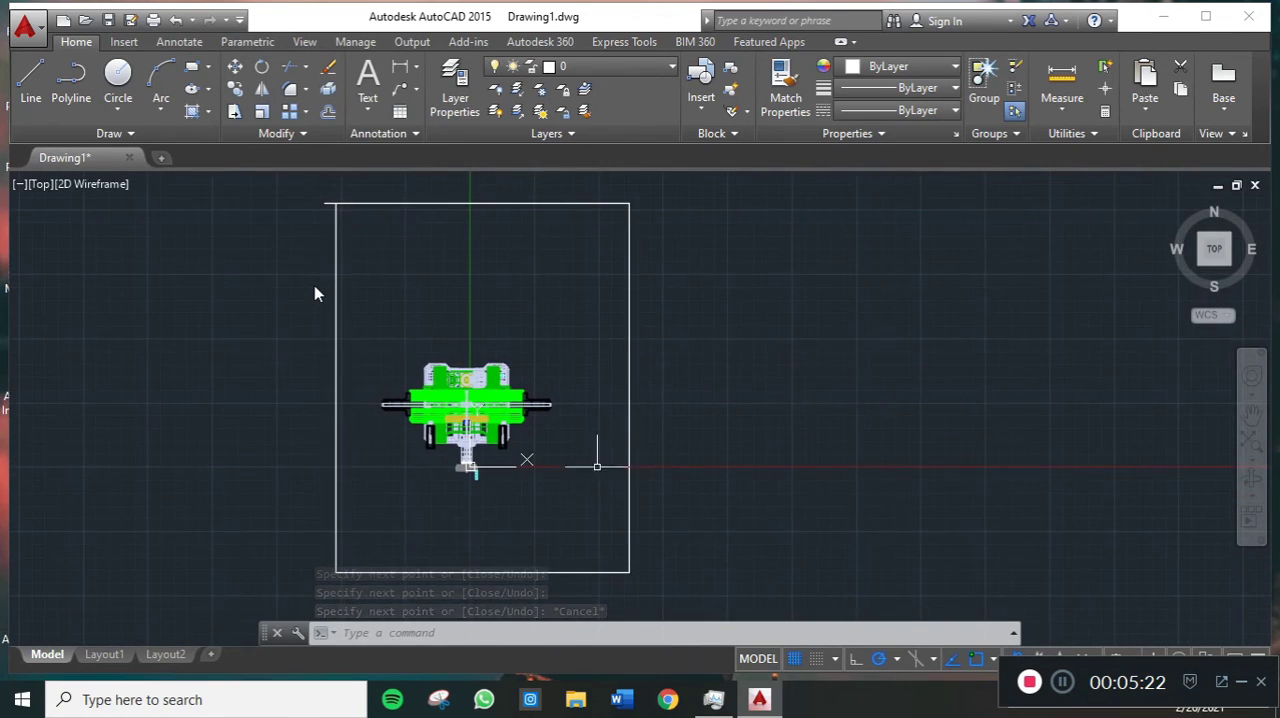
click(118, 656)
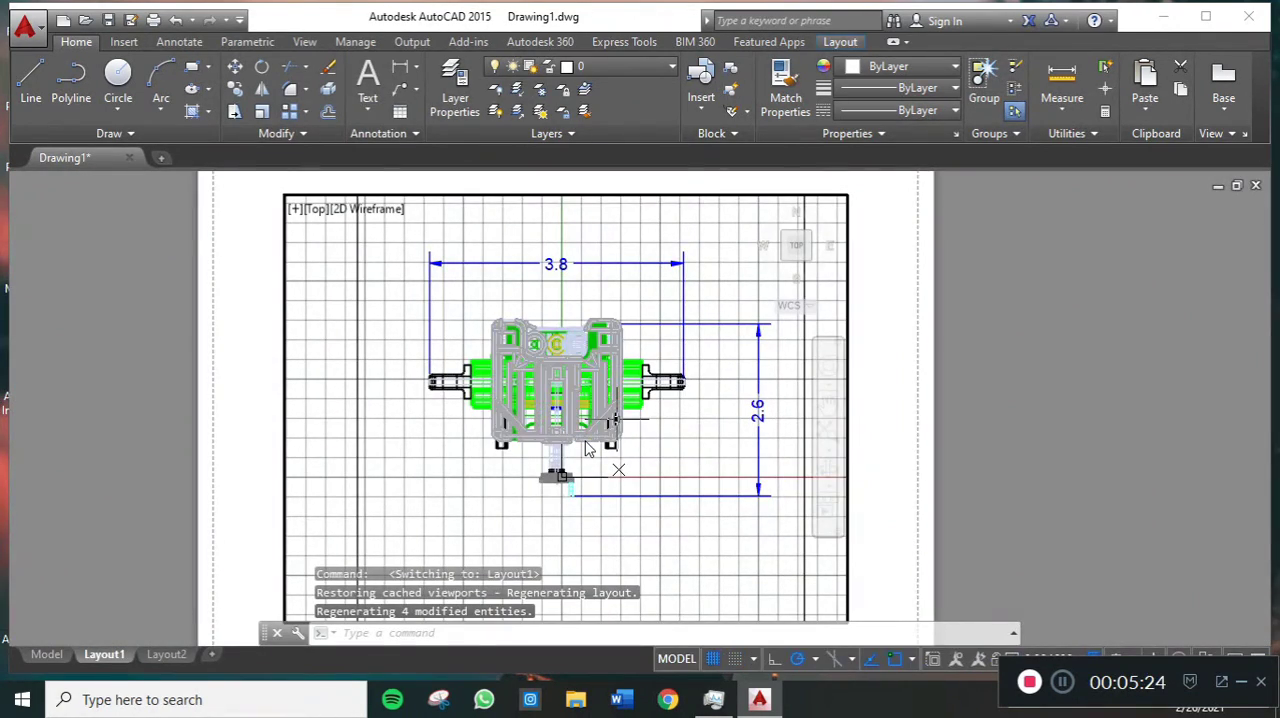
scroll(617, 405, down, 2)
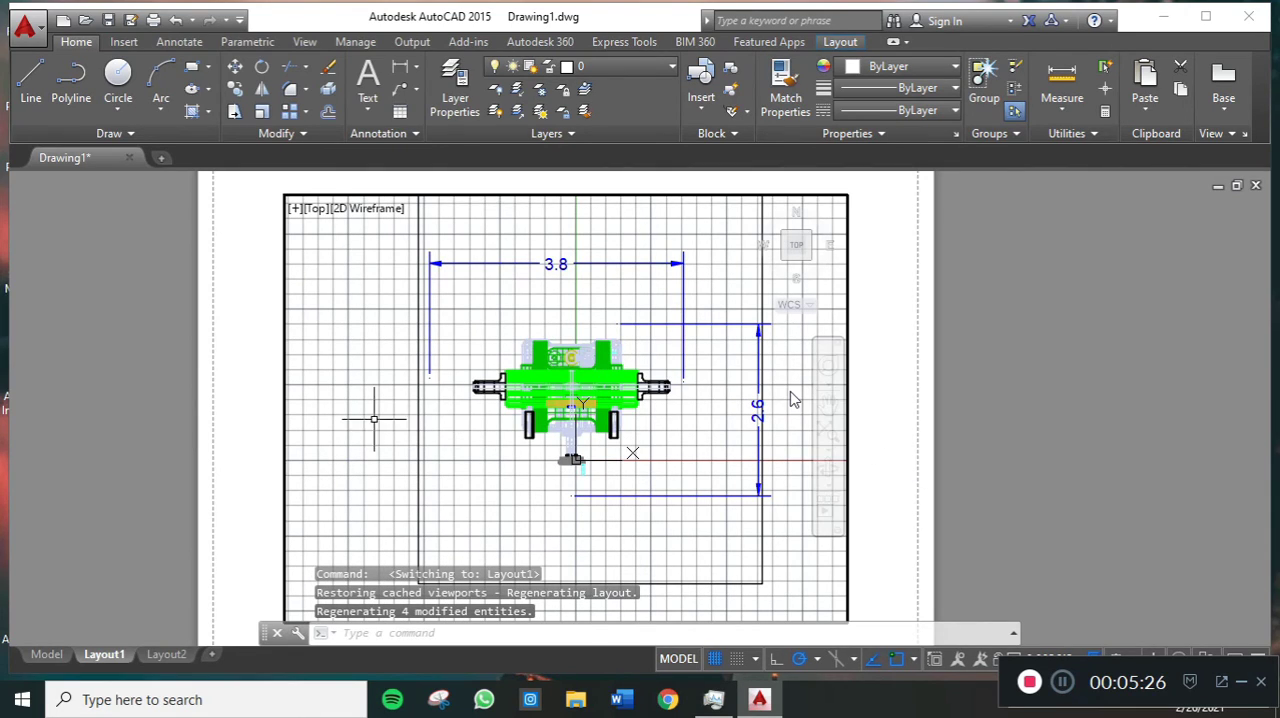
scroll(429, 366, down, 1)
scroll(790, 399, up, 1)
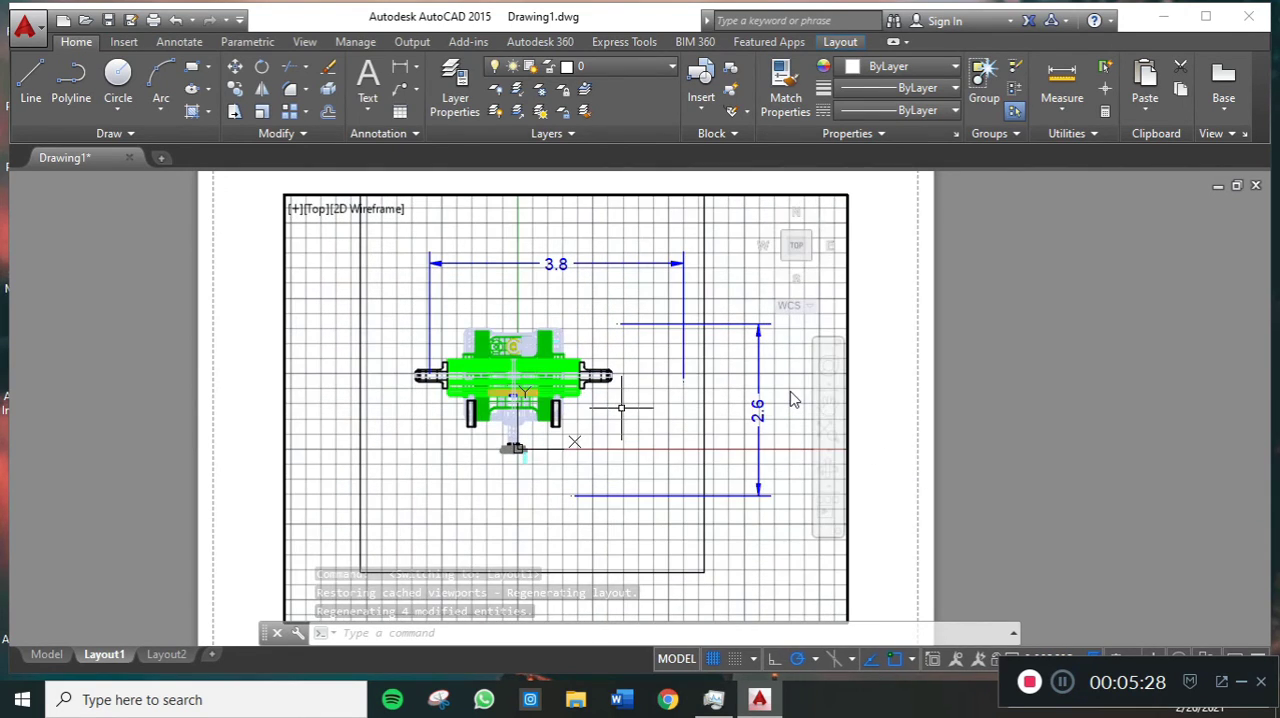
- Clear the selection of all objects, and undo the viewport zooms and the switch to Layout1
key(ctrl+a)
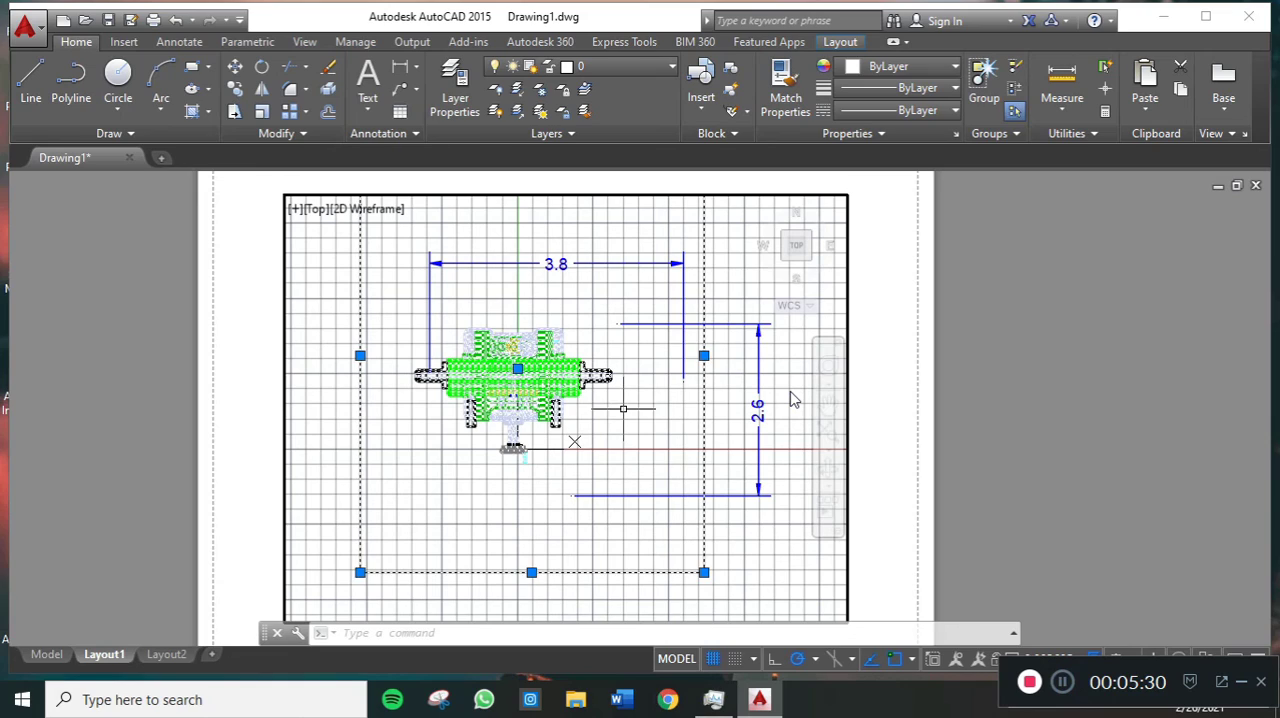
key(Escape)
key(ctrl+z)
key(ctrl+z)
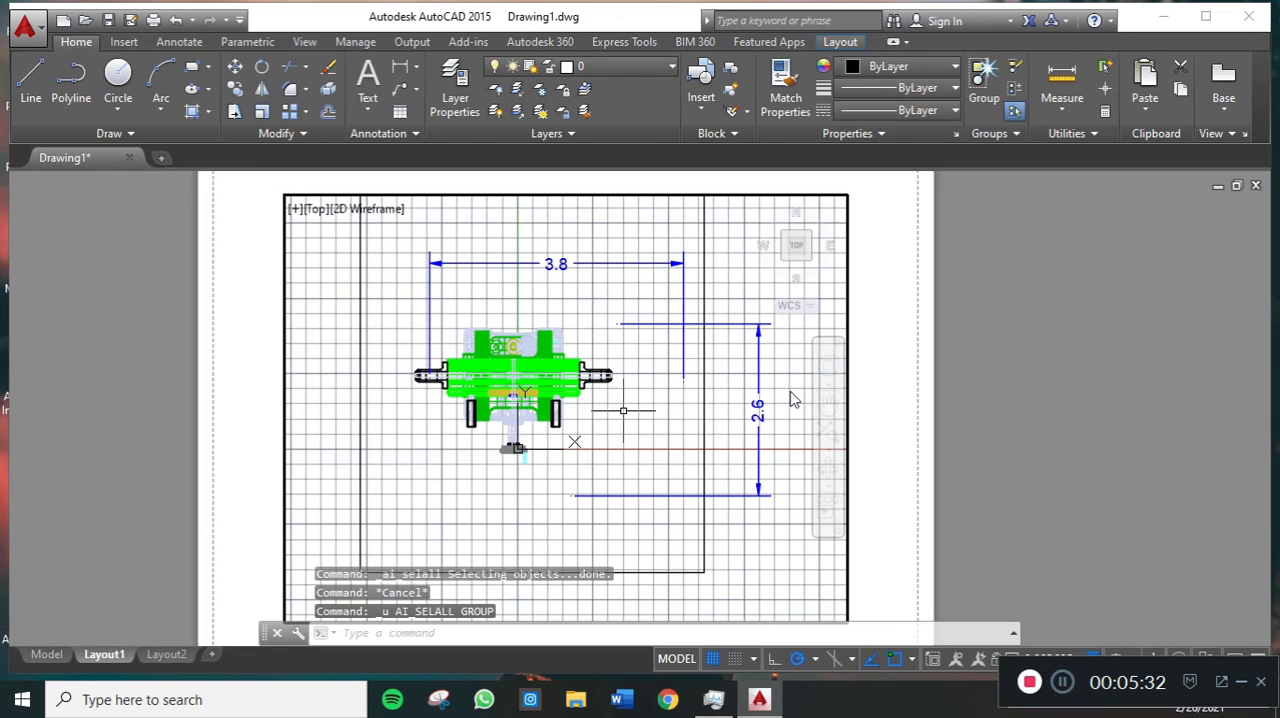
key(ctrl+z)
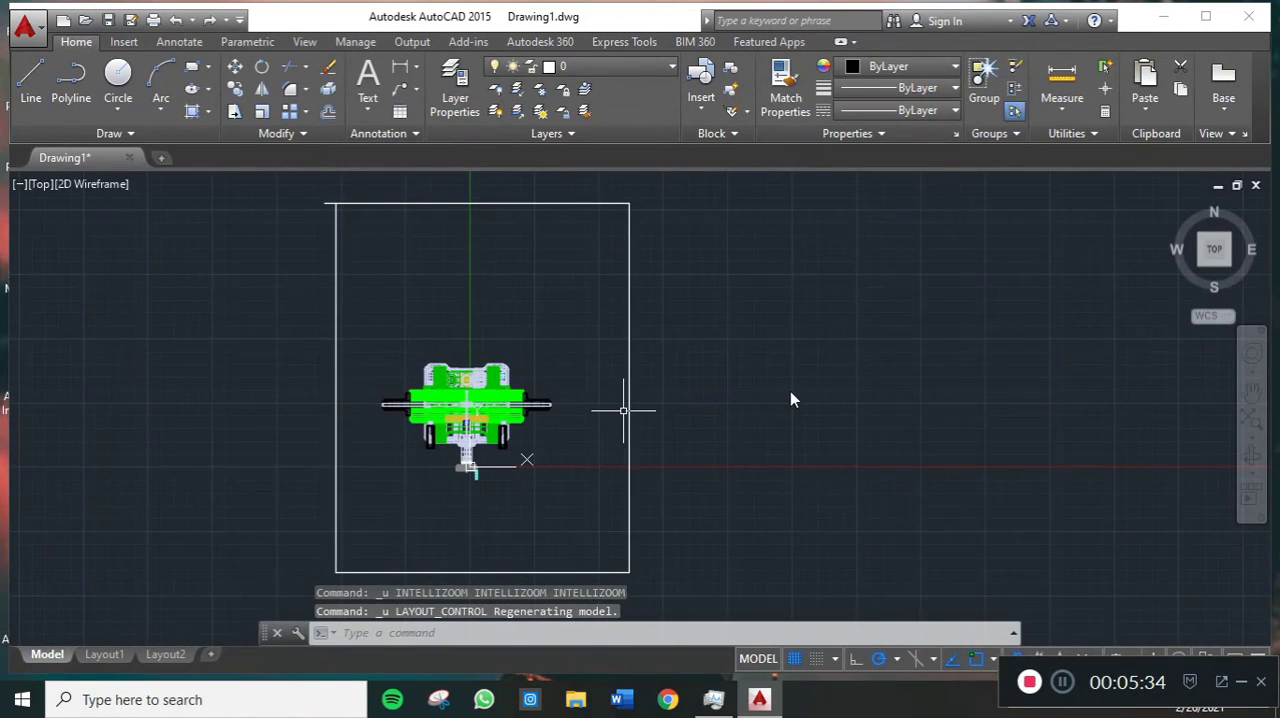